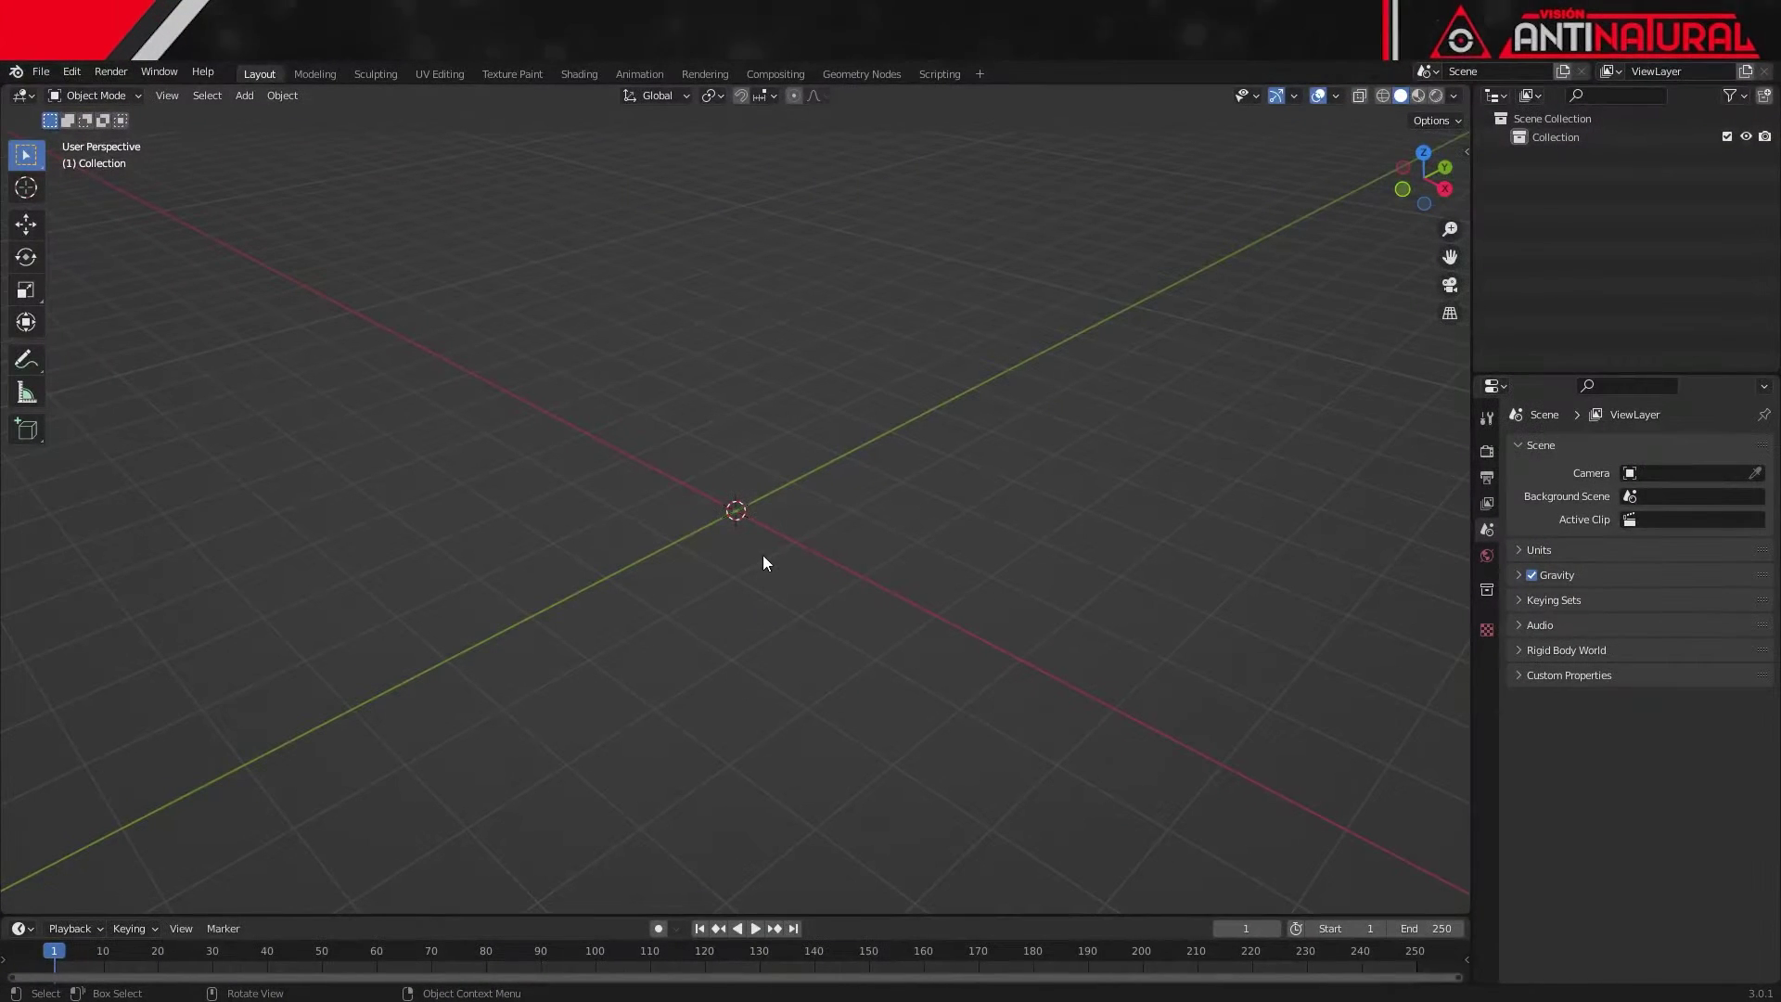
- Add a UV sphere and raise its mesh along Z in front-view Edit Mode
key("shift+a")
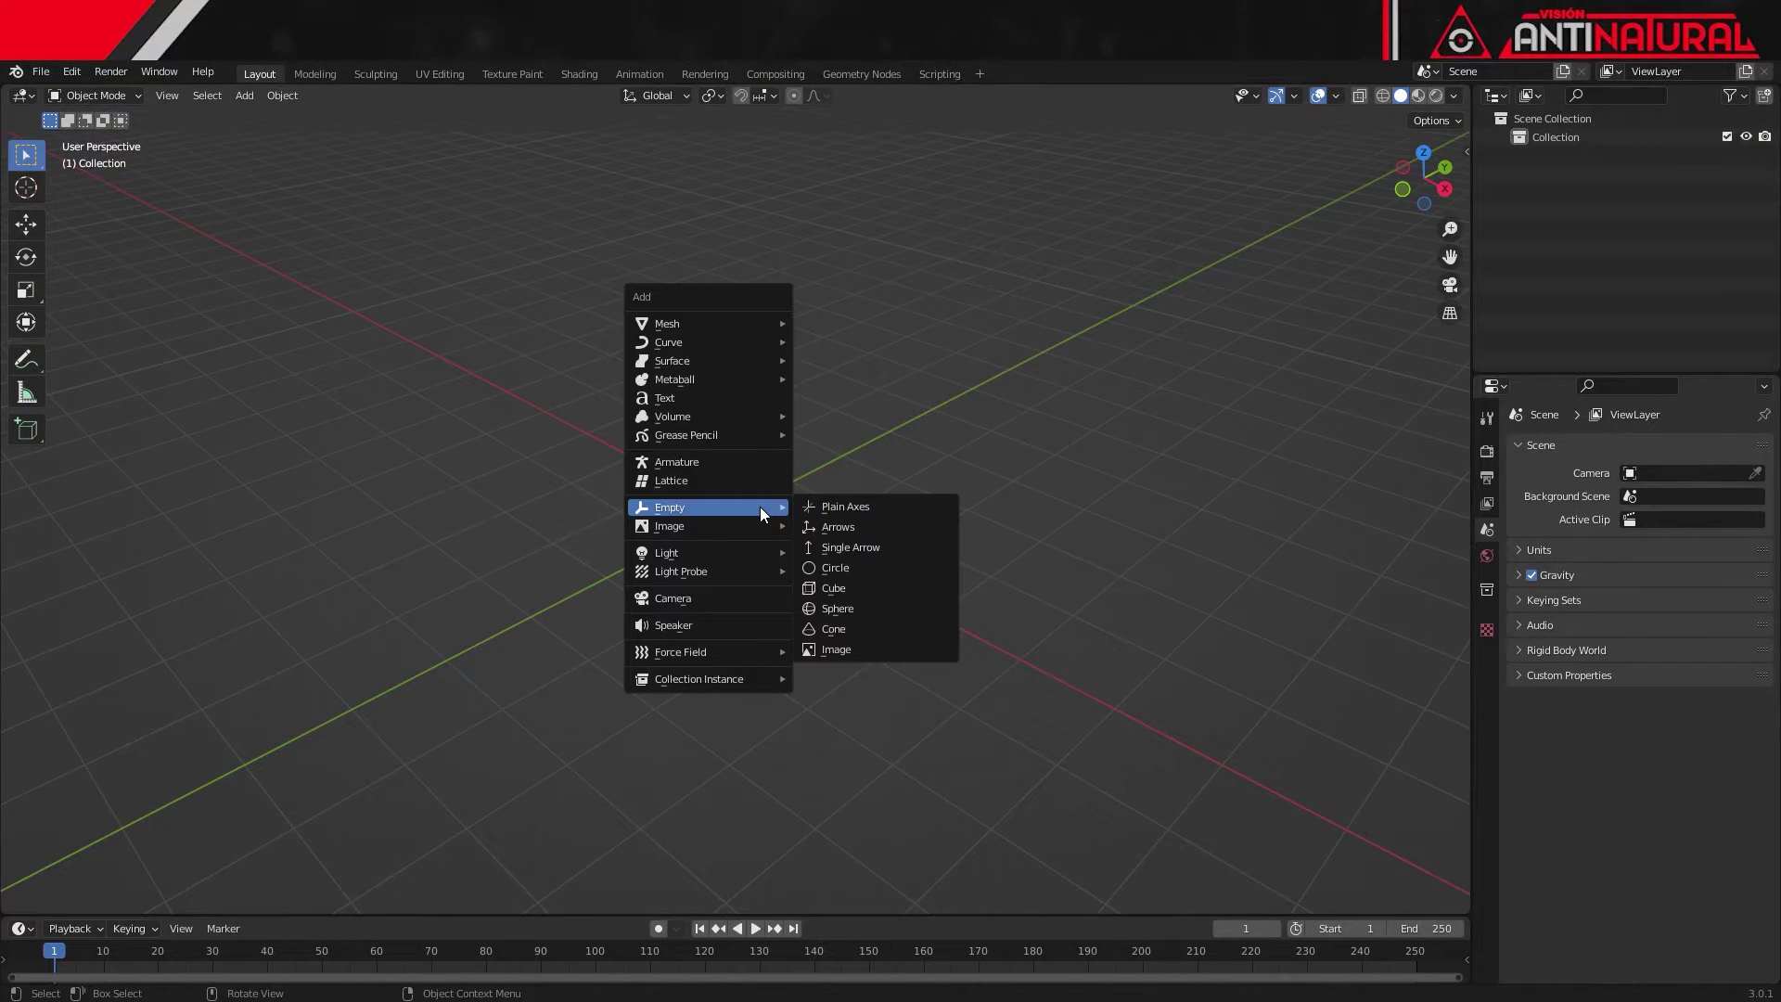
left_click(870, 378)
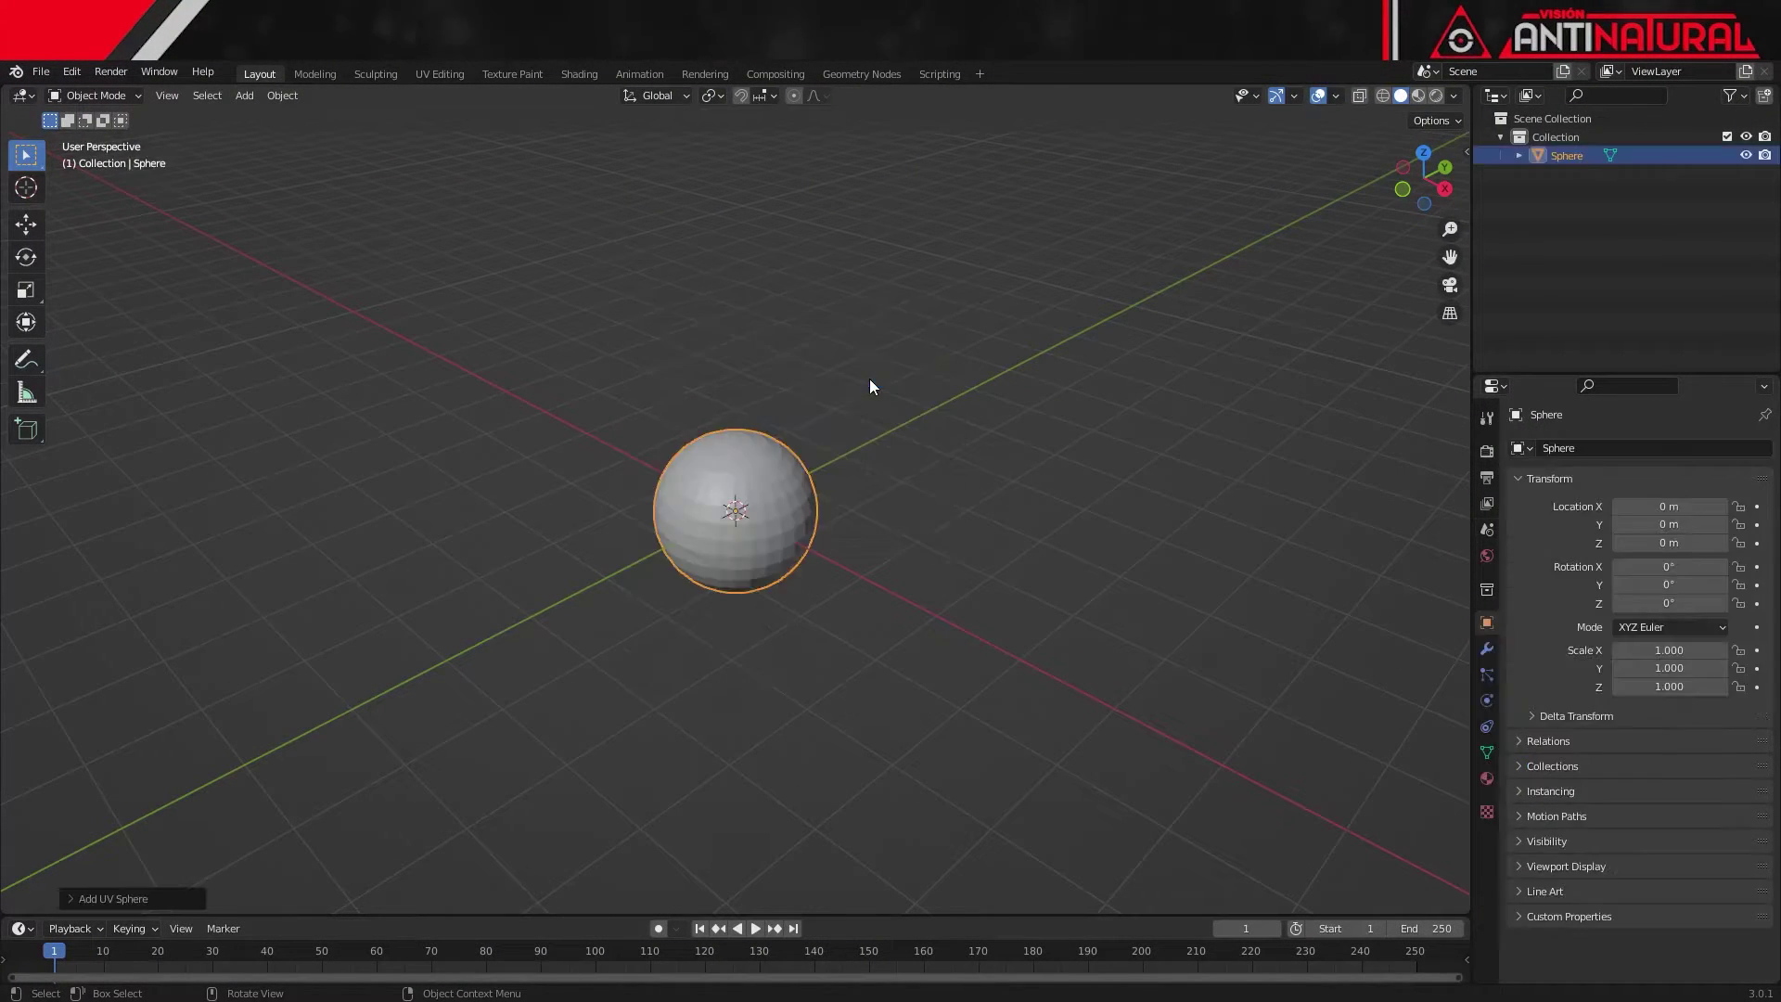
scroll(755, 592, "up", 2)
scroll(755, 592, "up", 2)
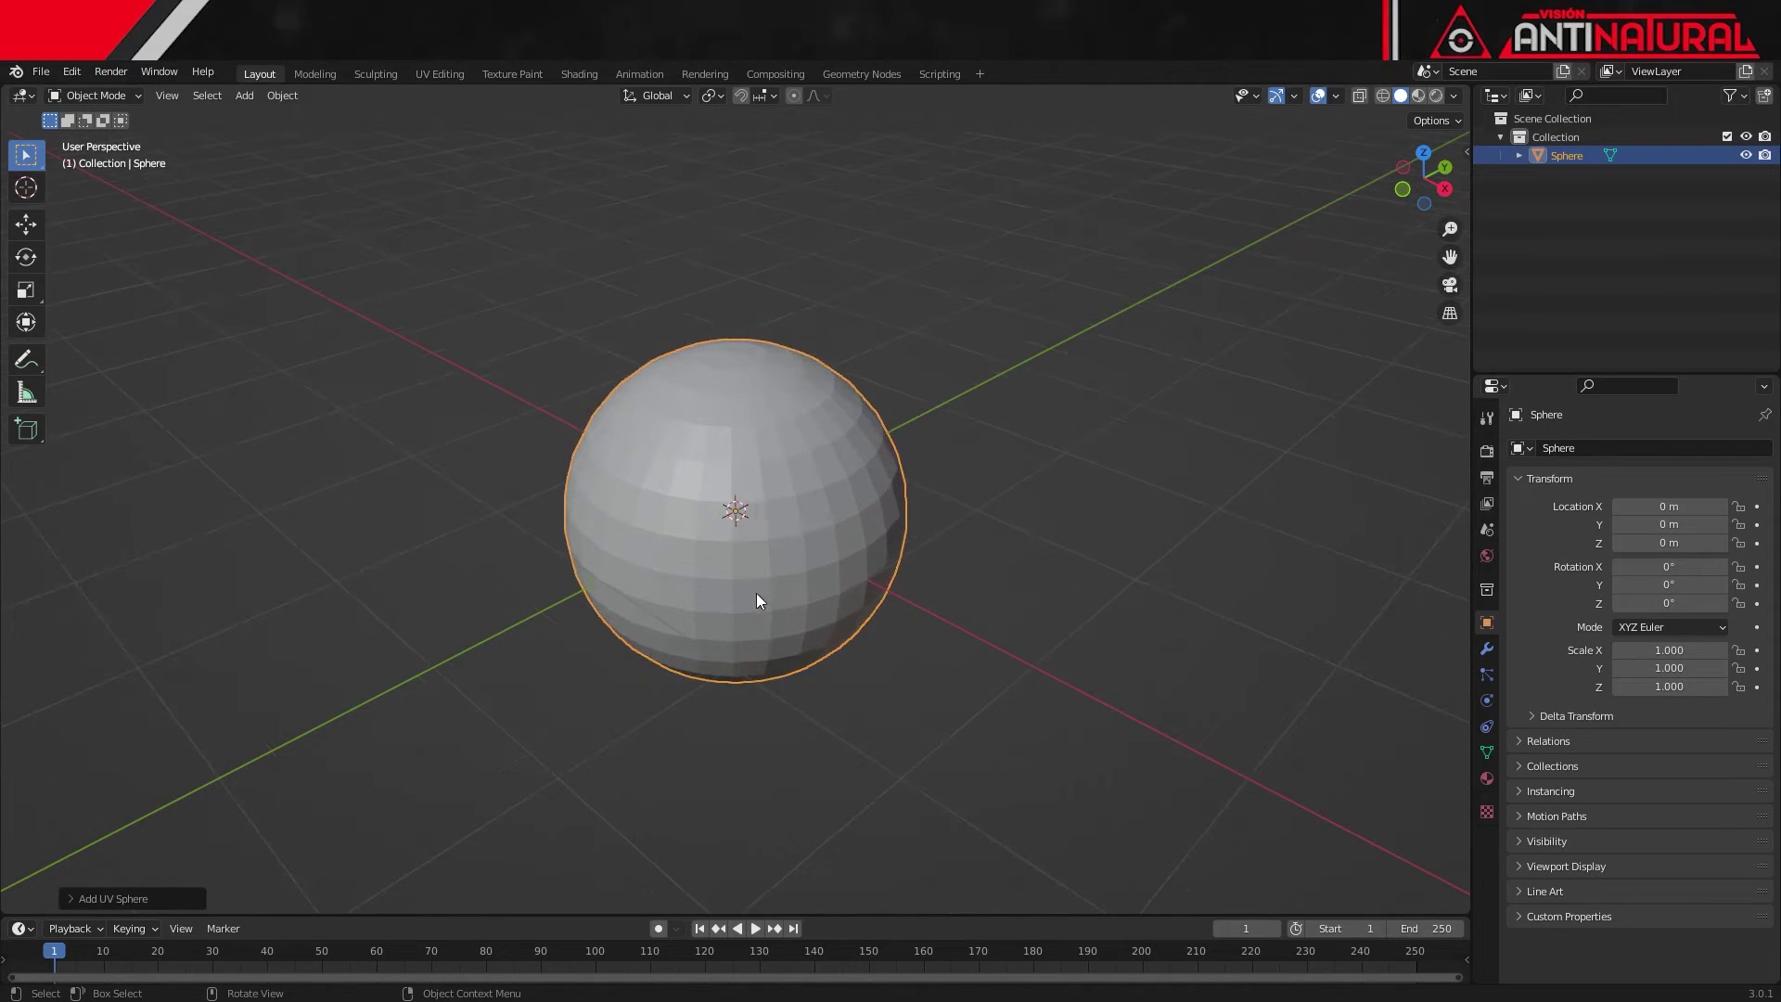
key("Tab")
key("KP_1")
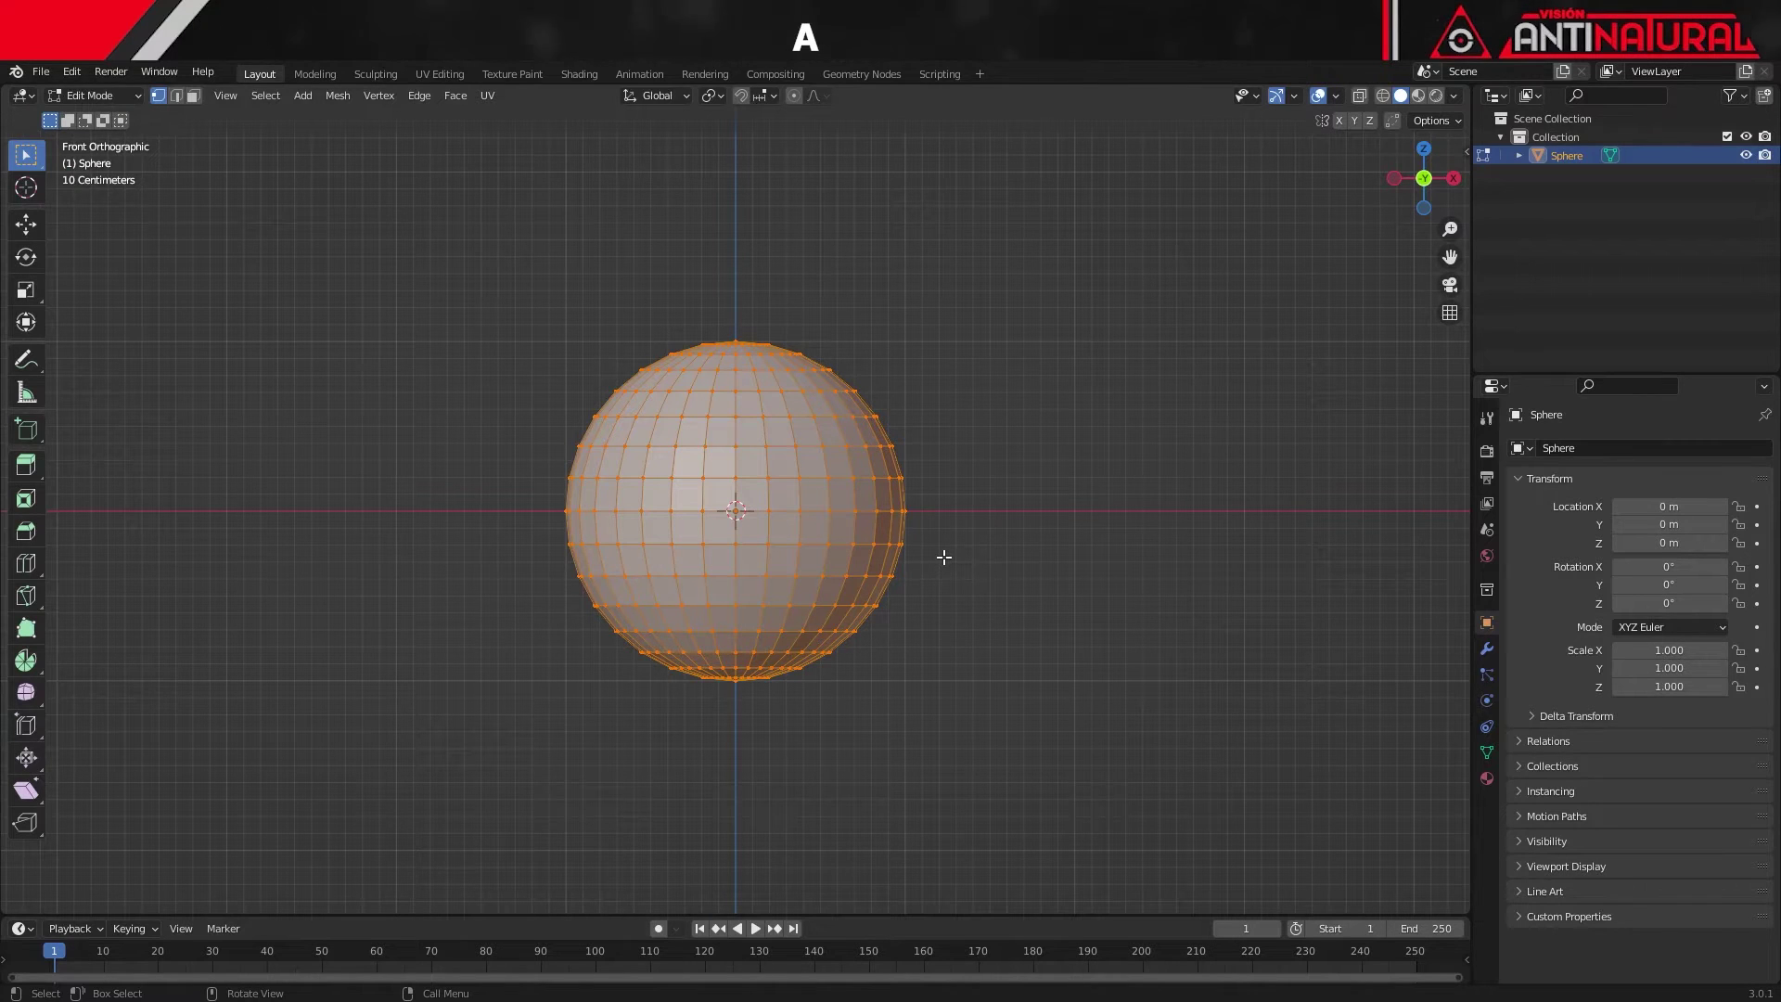
key("g")
key("z")
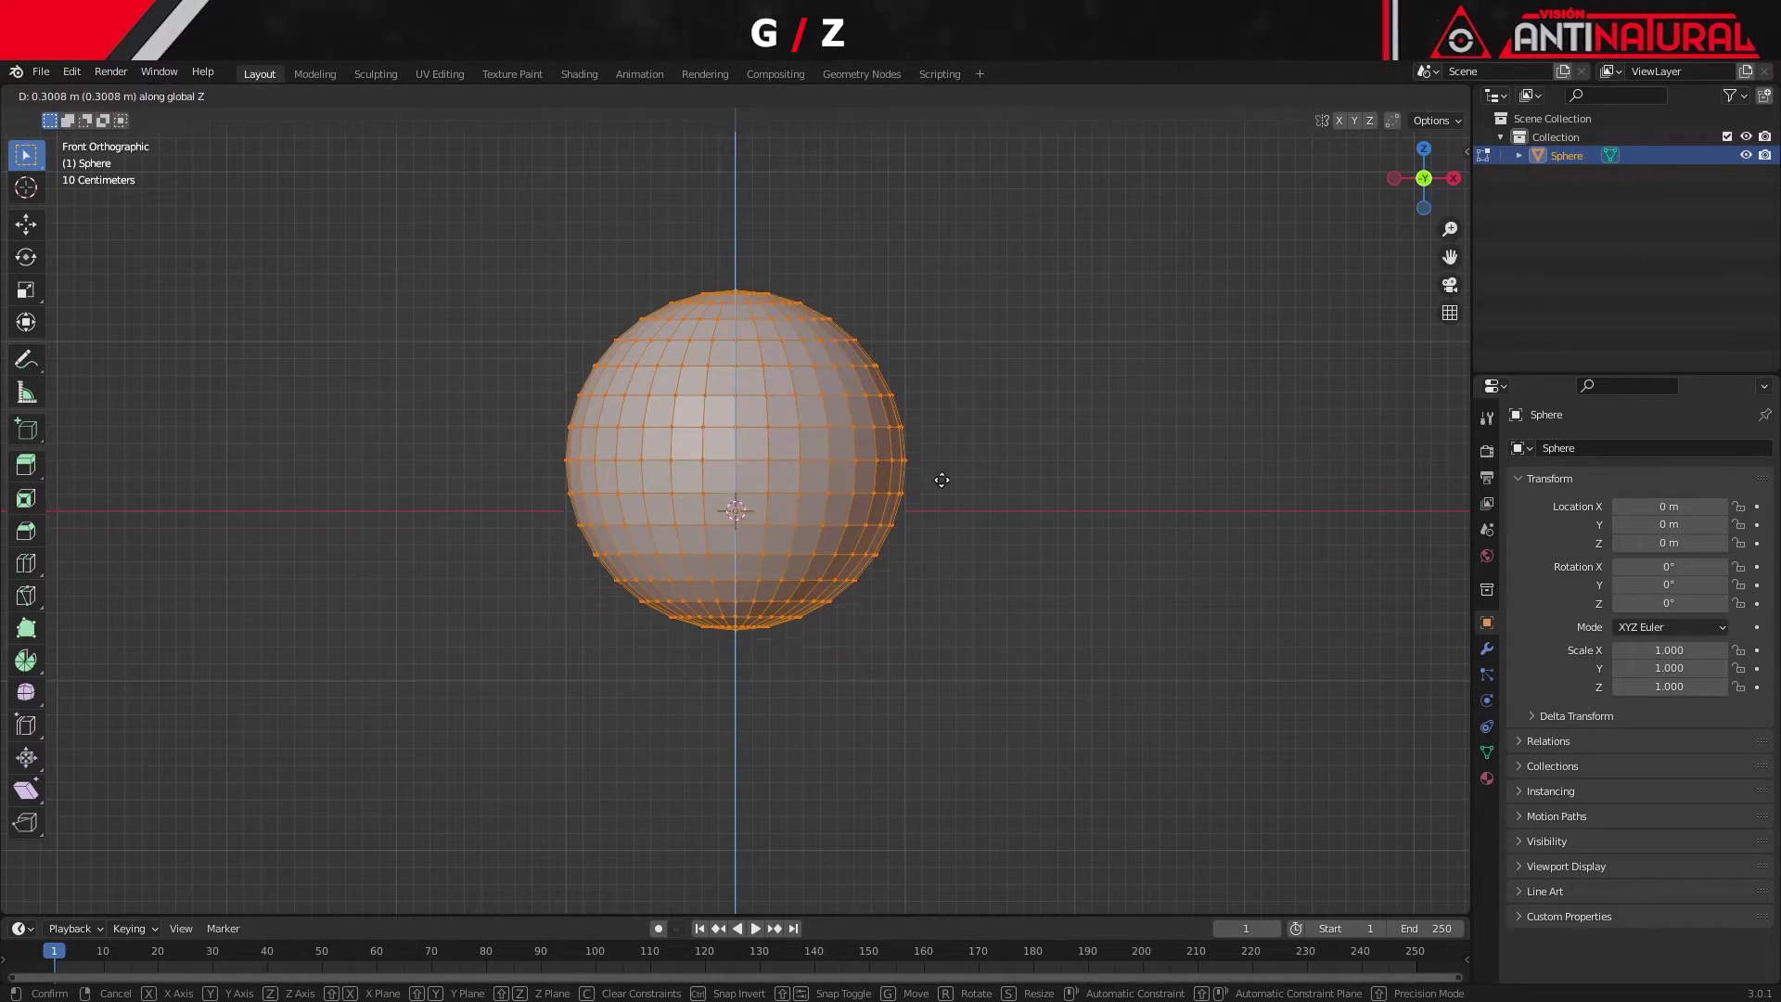
left_click(937, 360)
- Enable X-ray and box-select the upper half of the sphere's vertices
middle_click_drag(906, 421, 928, 575, "shift")
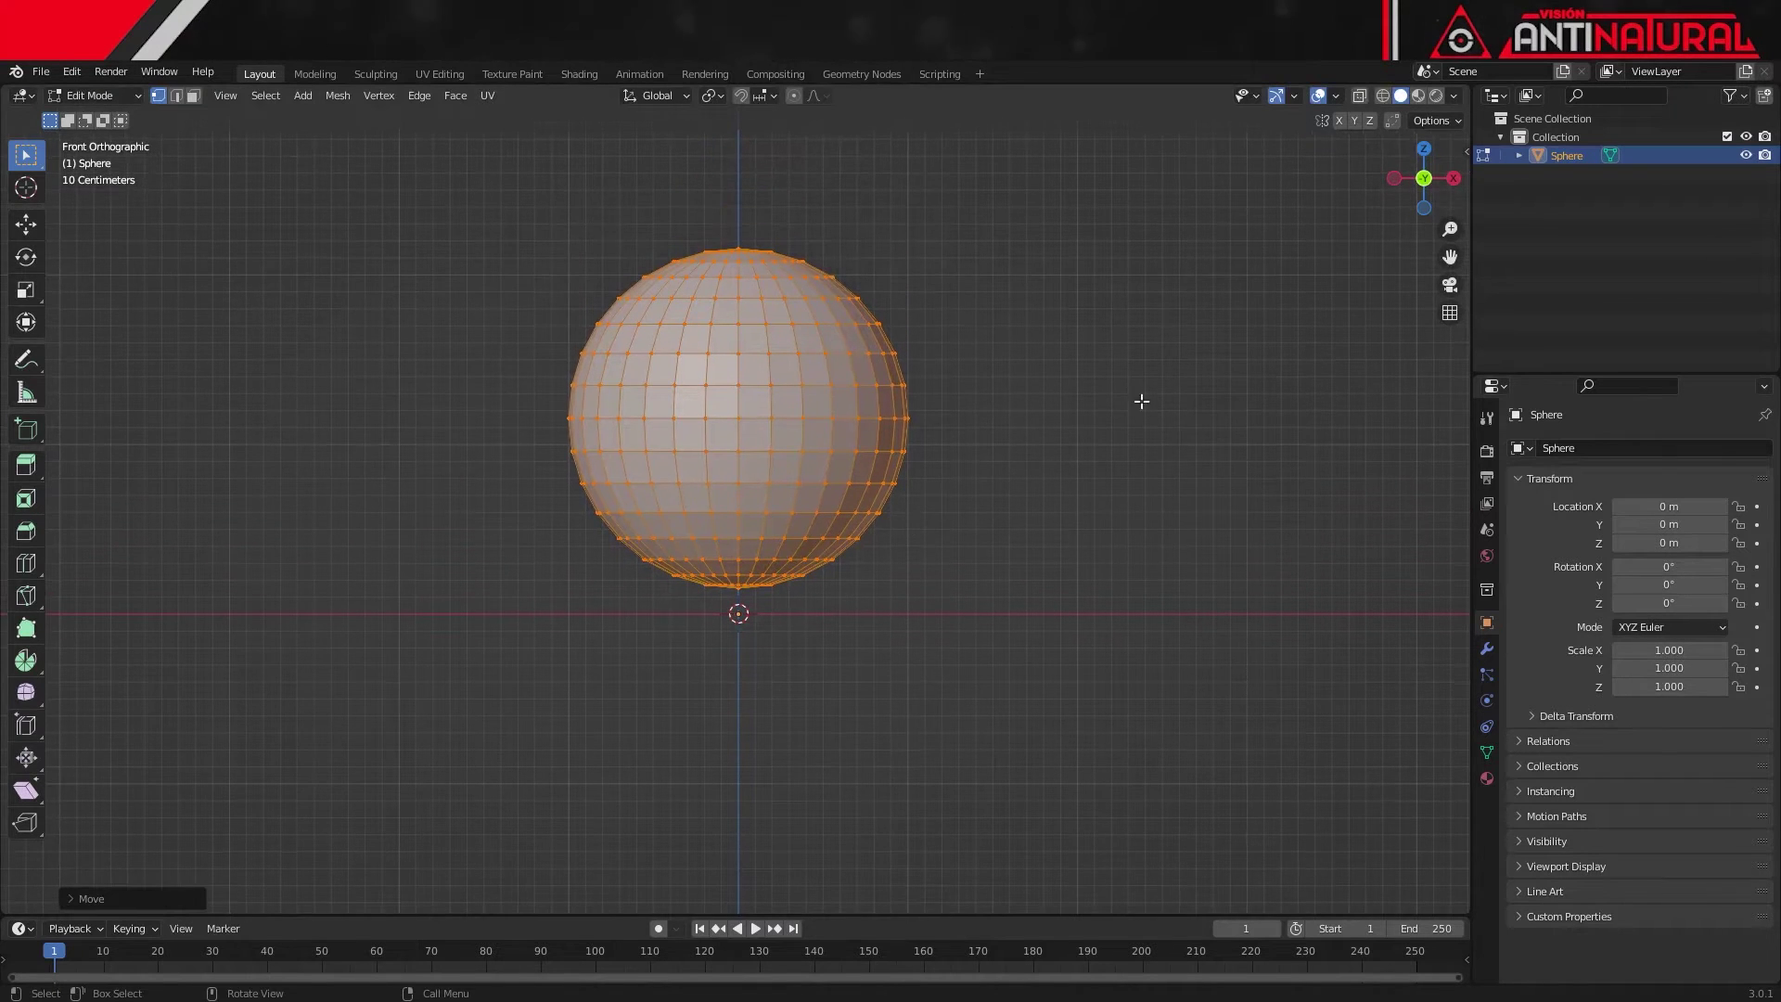
left_click(1359, 97)
mouse_move(437, 196)
left_mouse_down()
mouse_move(720, 370)
mouse_move(990, 431)
left_mouse_up()
- Delete the sphere's top-half vertices, leaving a hemisphere
key("x")
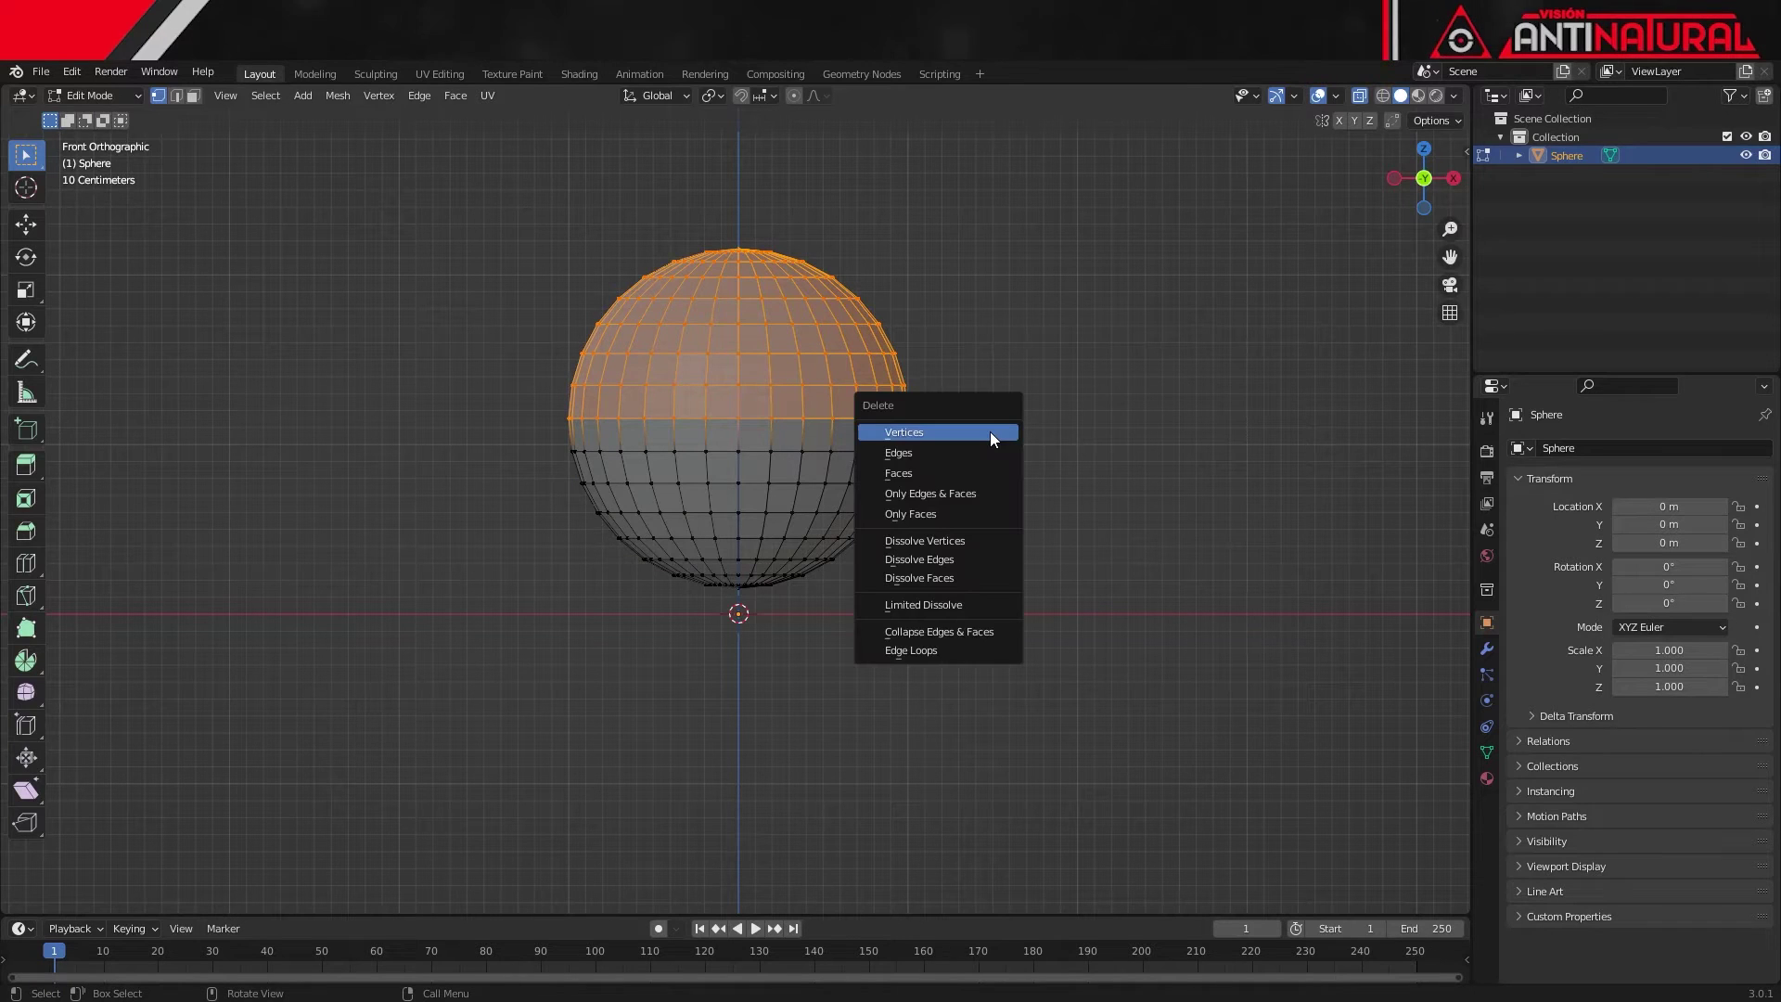
left_click(989, 431)
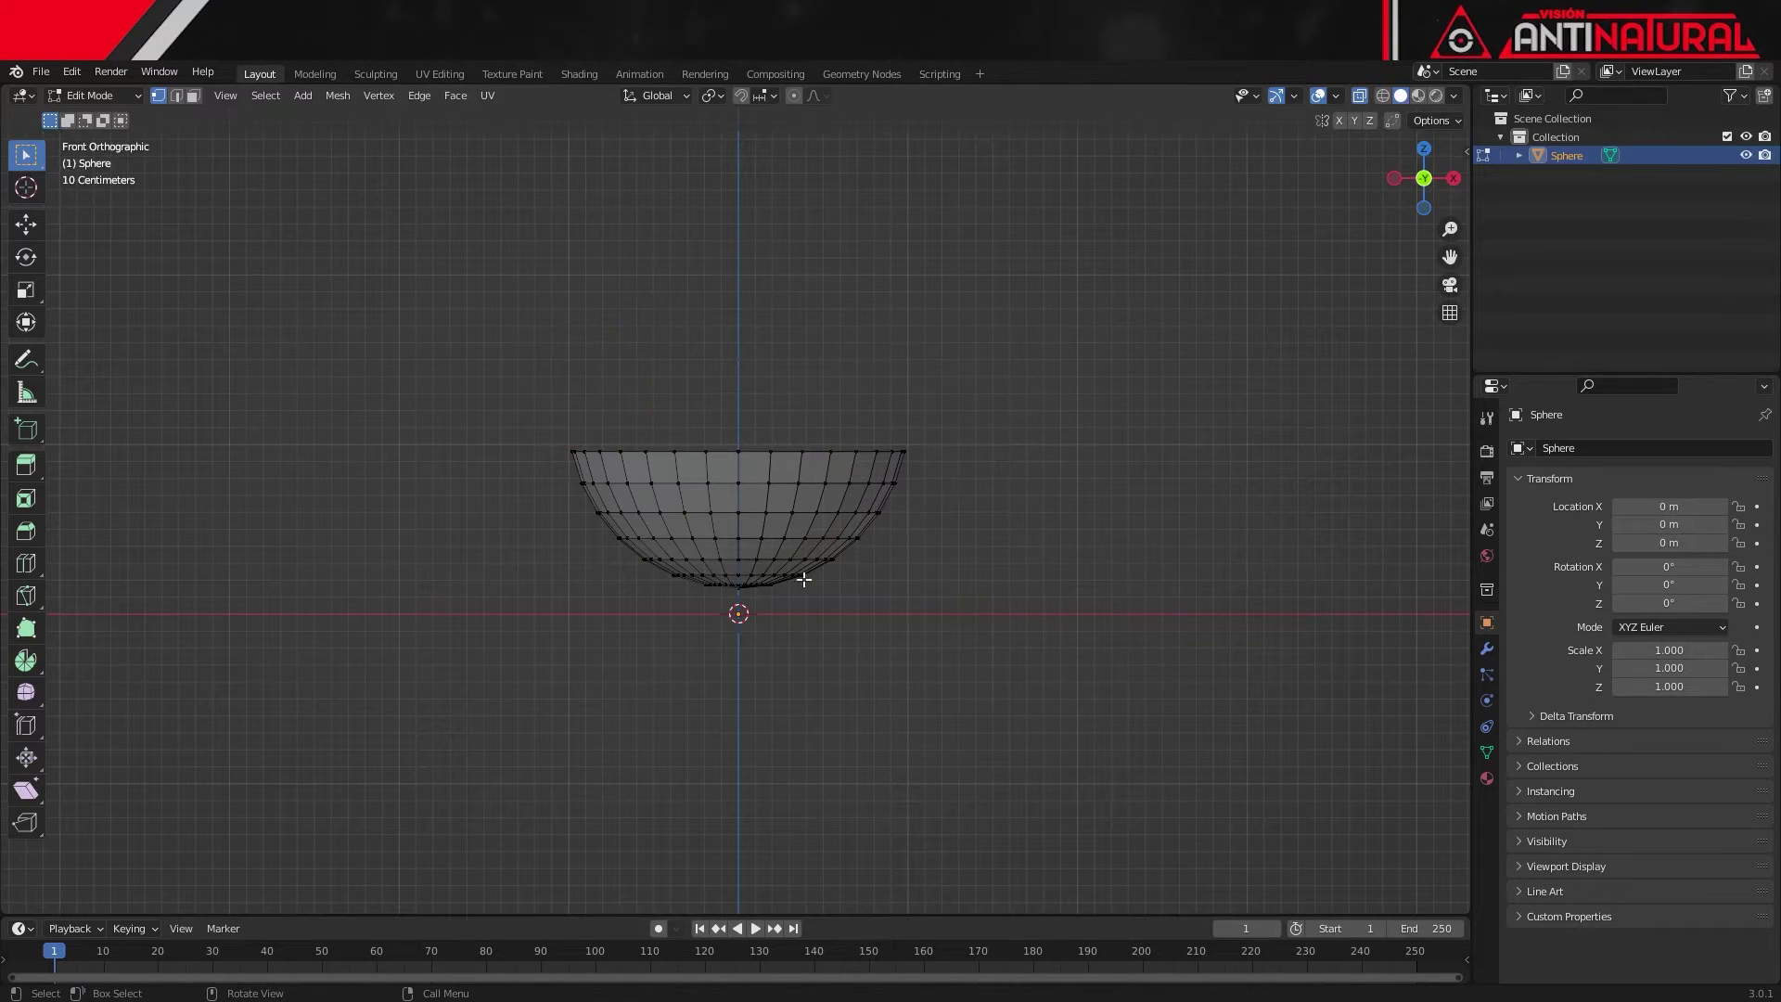
scroll(763, 615, "up", 2)
scroll(799, 668, "up", 1)
mouse_move(798, 667)
middle_mouse_down("shift")
mouse_move(823, 437)
mouse_move(827, 454)
middle_mouse_up("shift")
- Extrude the bottom rows downward into a foot and flatten it with S Z 0
mouse_move(649, 367)
left_mouse_down()
mouse_move(981, 290)
mouse_move(1009, 266)
left_mouse_up()
left_click_drag(543, 338, 704, 270, "shift")
key("e")
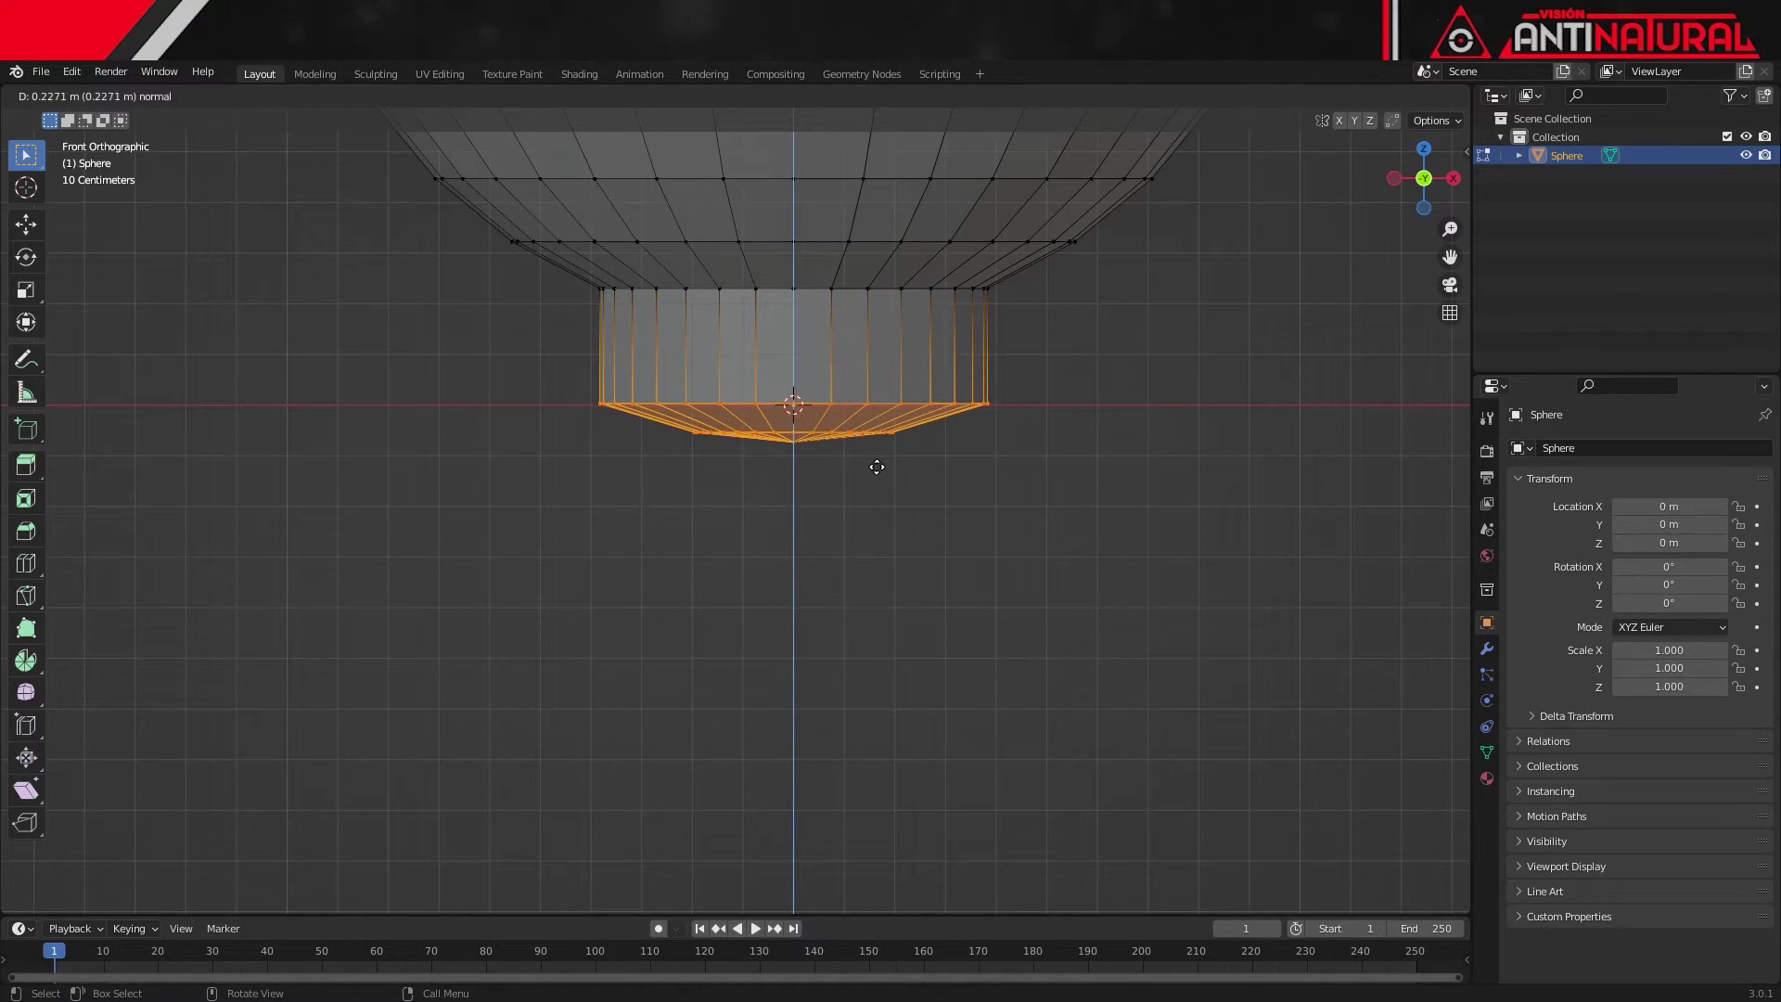
left_click(877, 468)
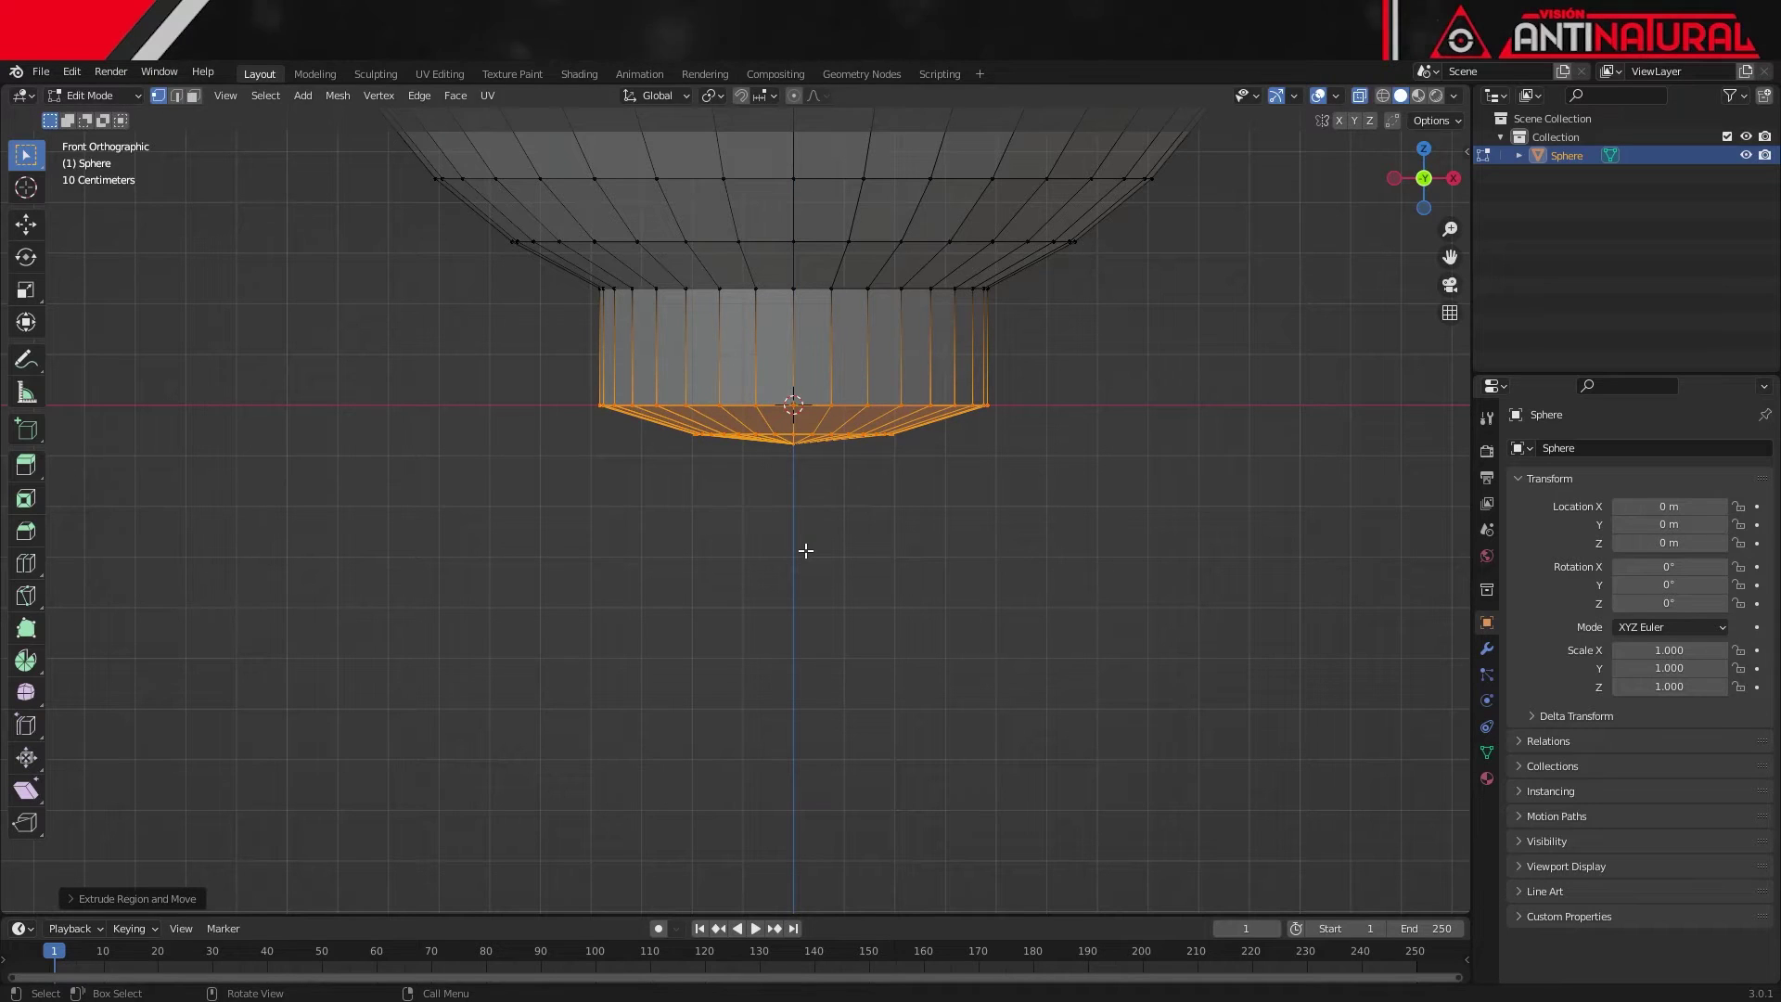
key("s")
key("z")
key("0")
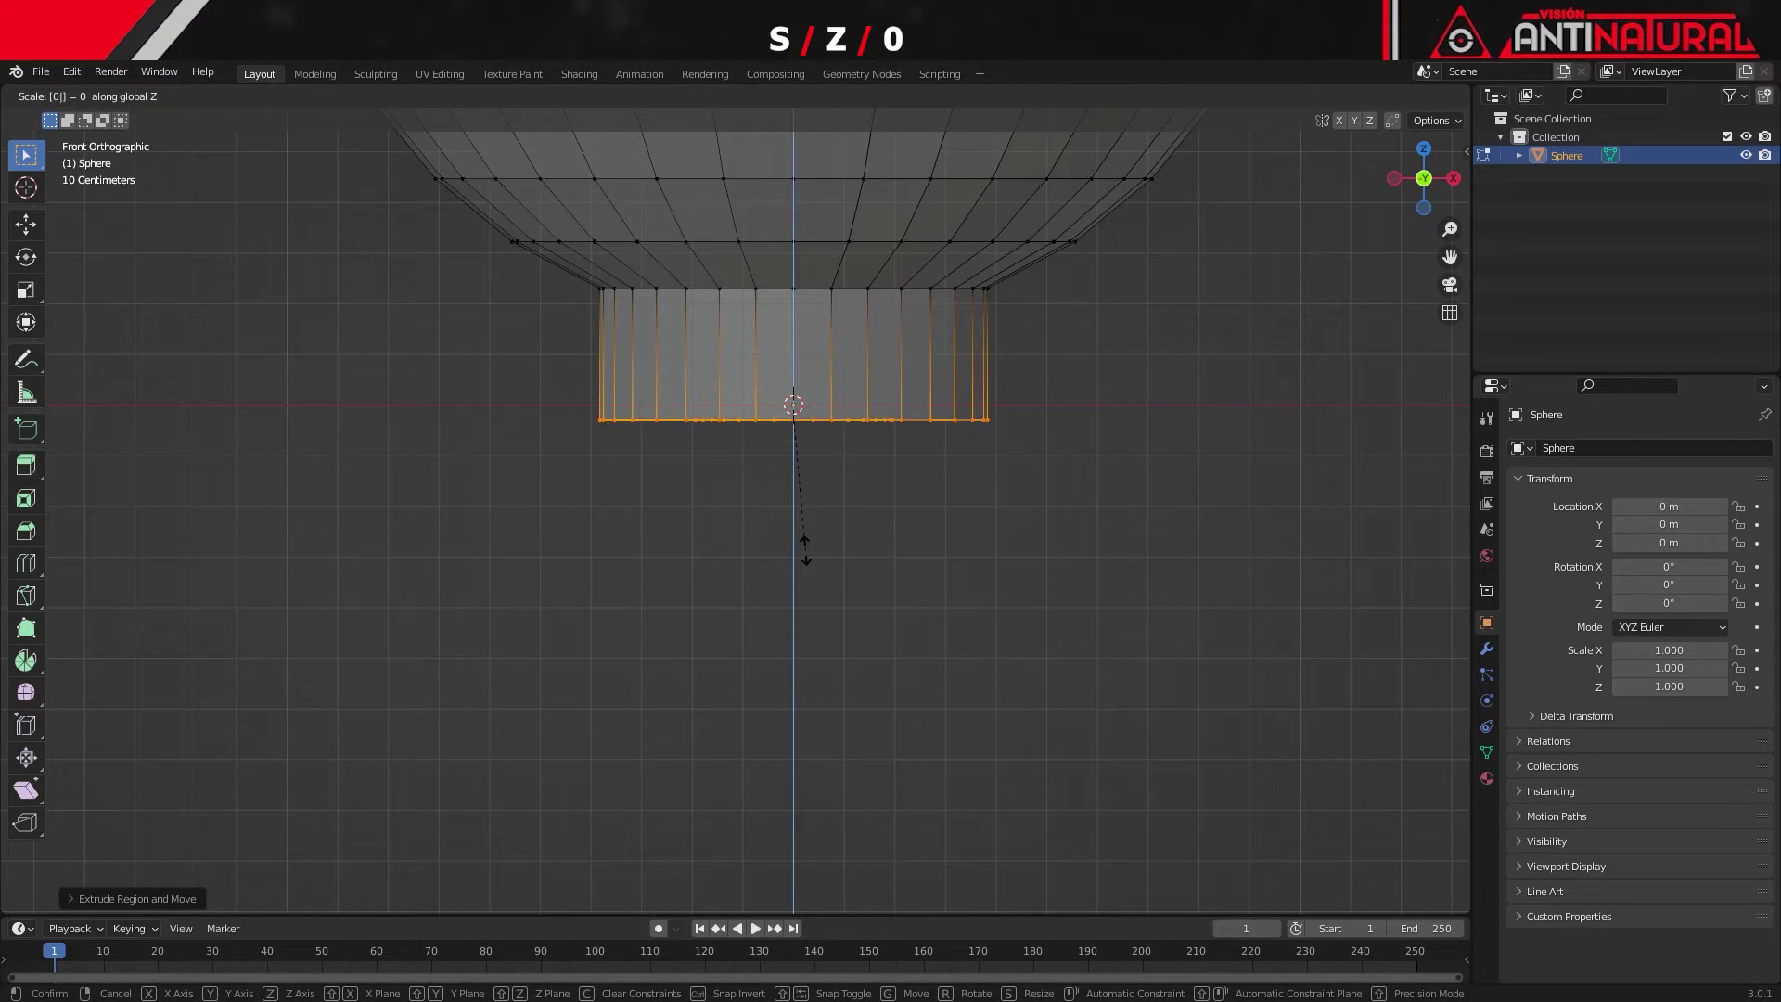
left_click(803, 549)
- Raise the flat foot ring along Z, turn X-ray off, and return to Object Mode
key("g")
key("z")
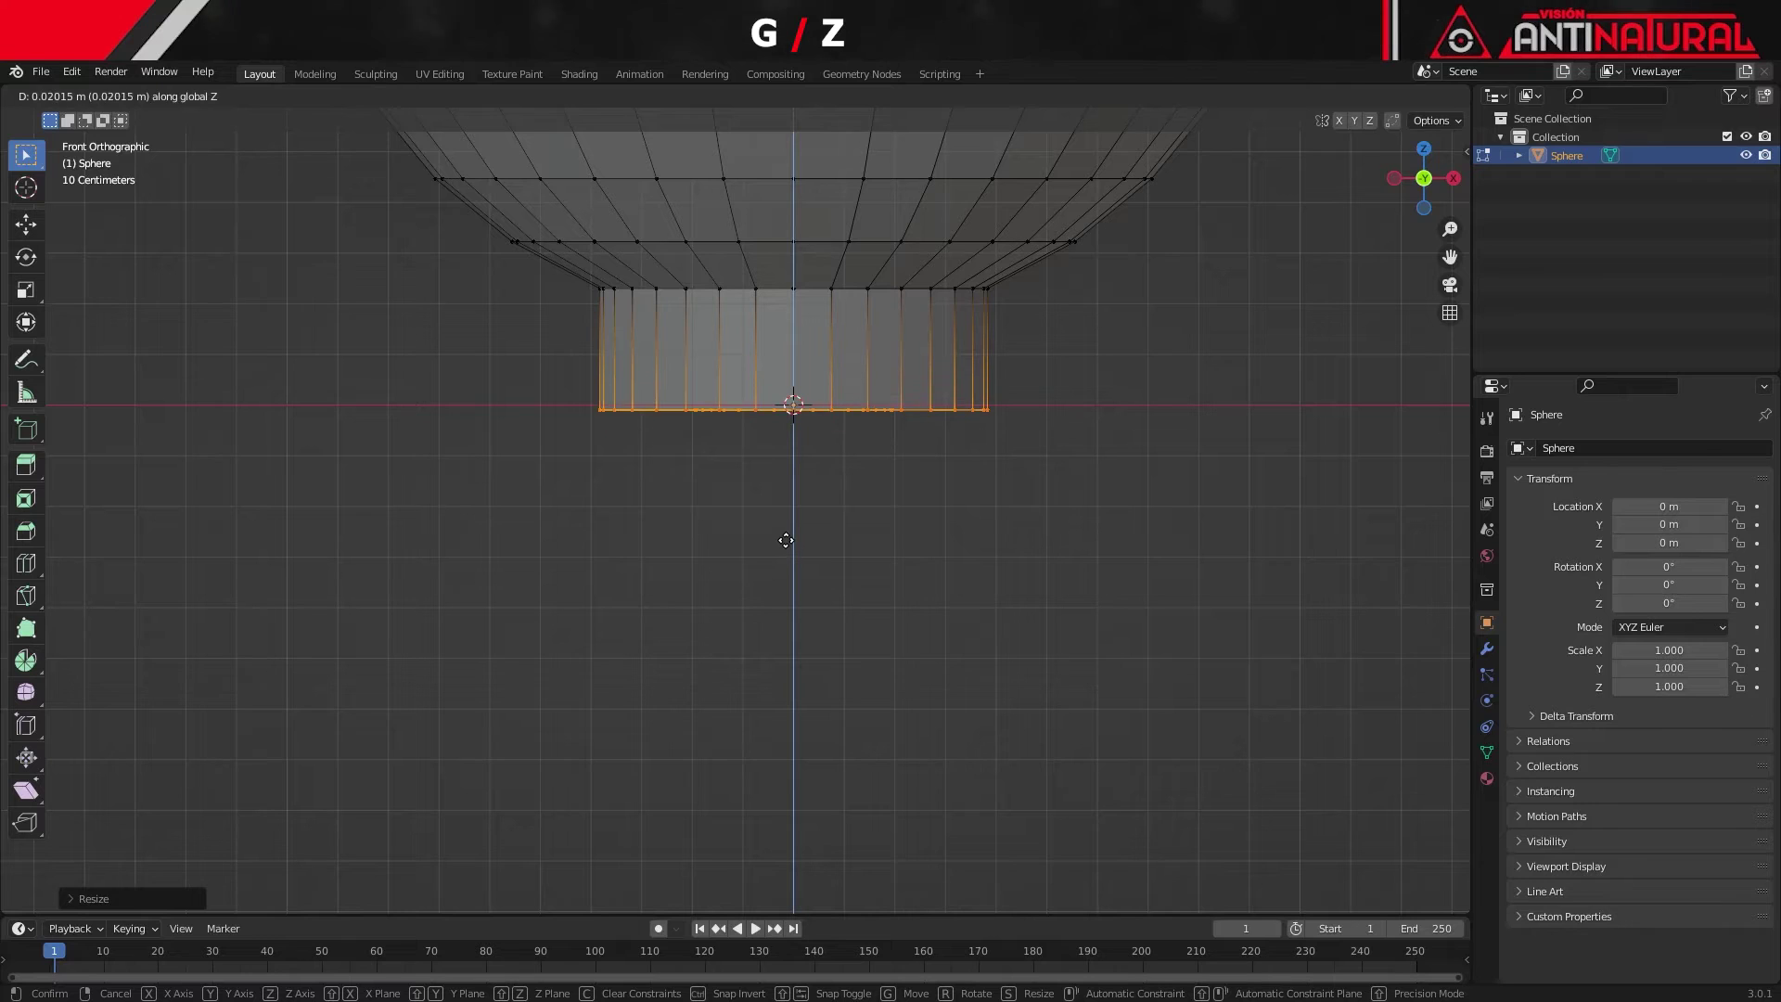
left_click(786, 540)
middle_click_drag(785, 540, 1021, 498)
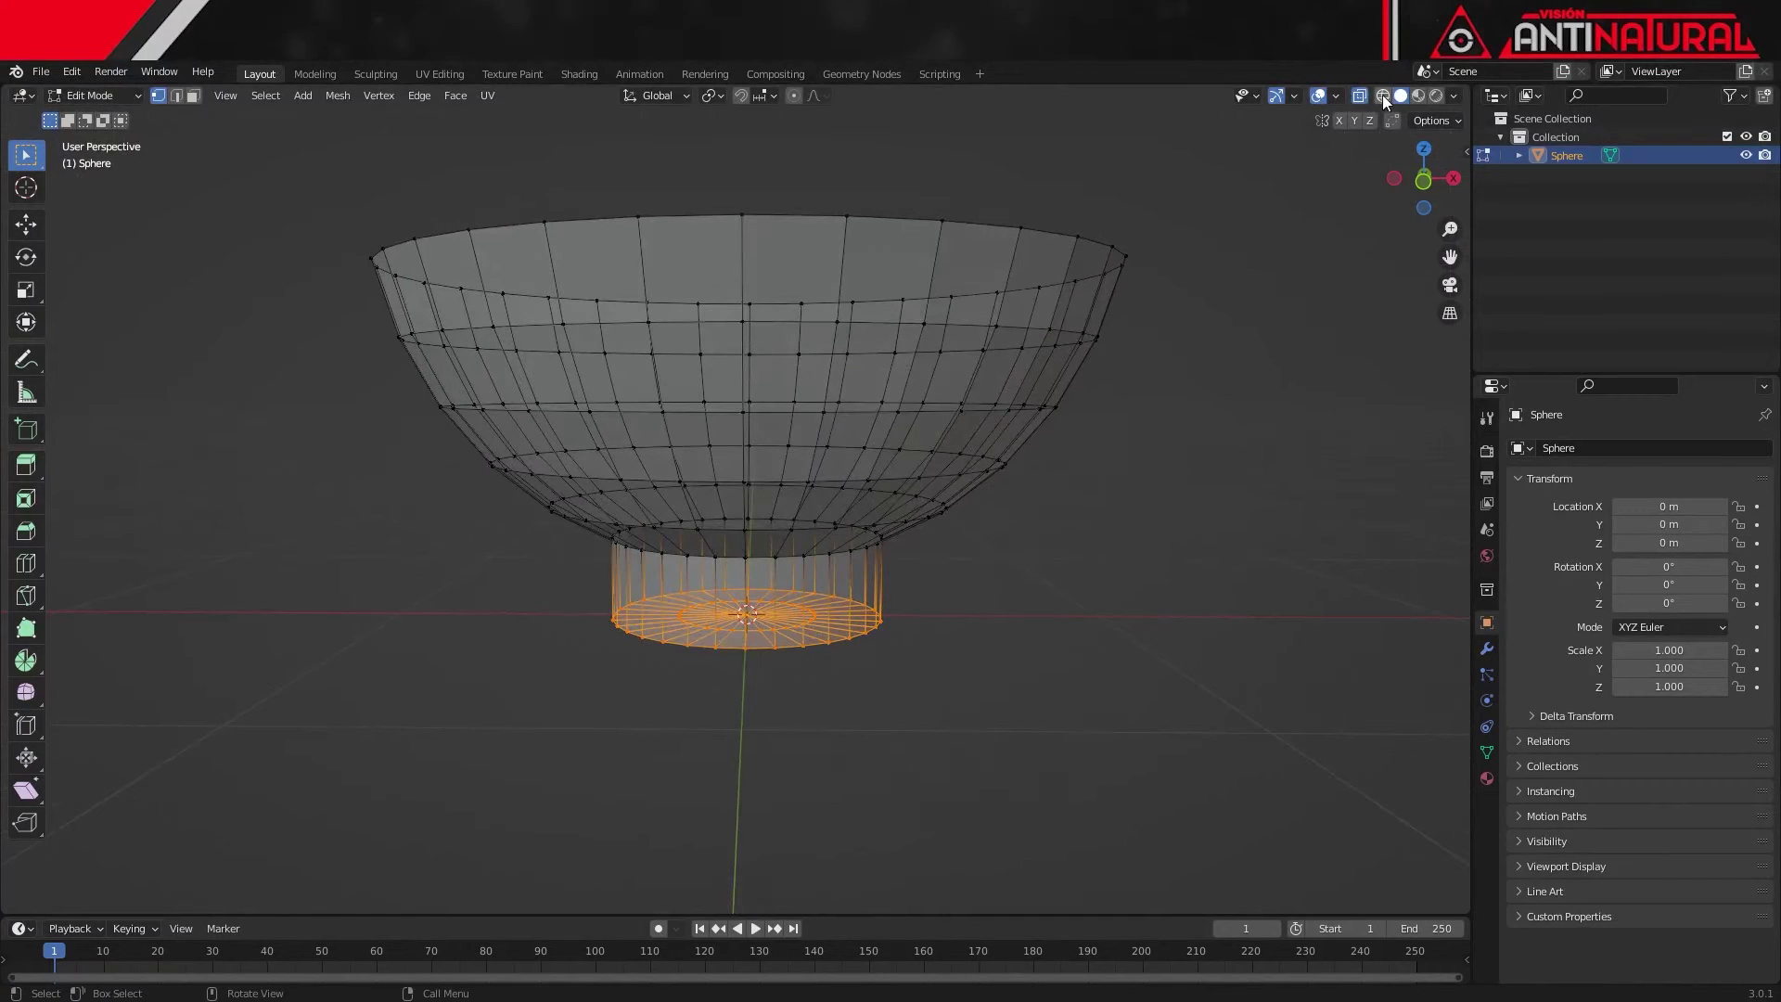
left_click(1359, 95)
key("Tab")
middle_click_drag(952, 475, 947, 516)
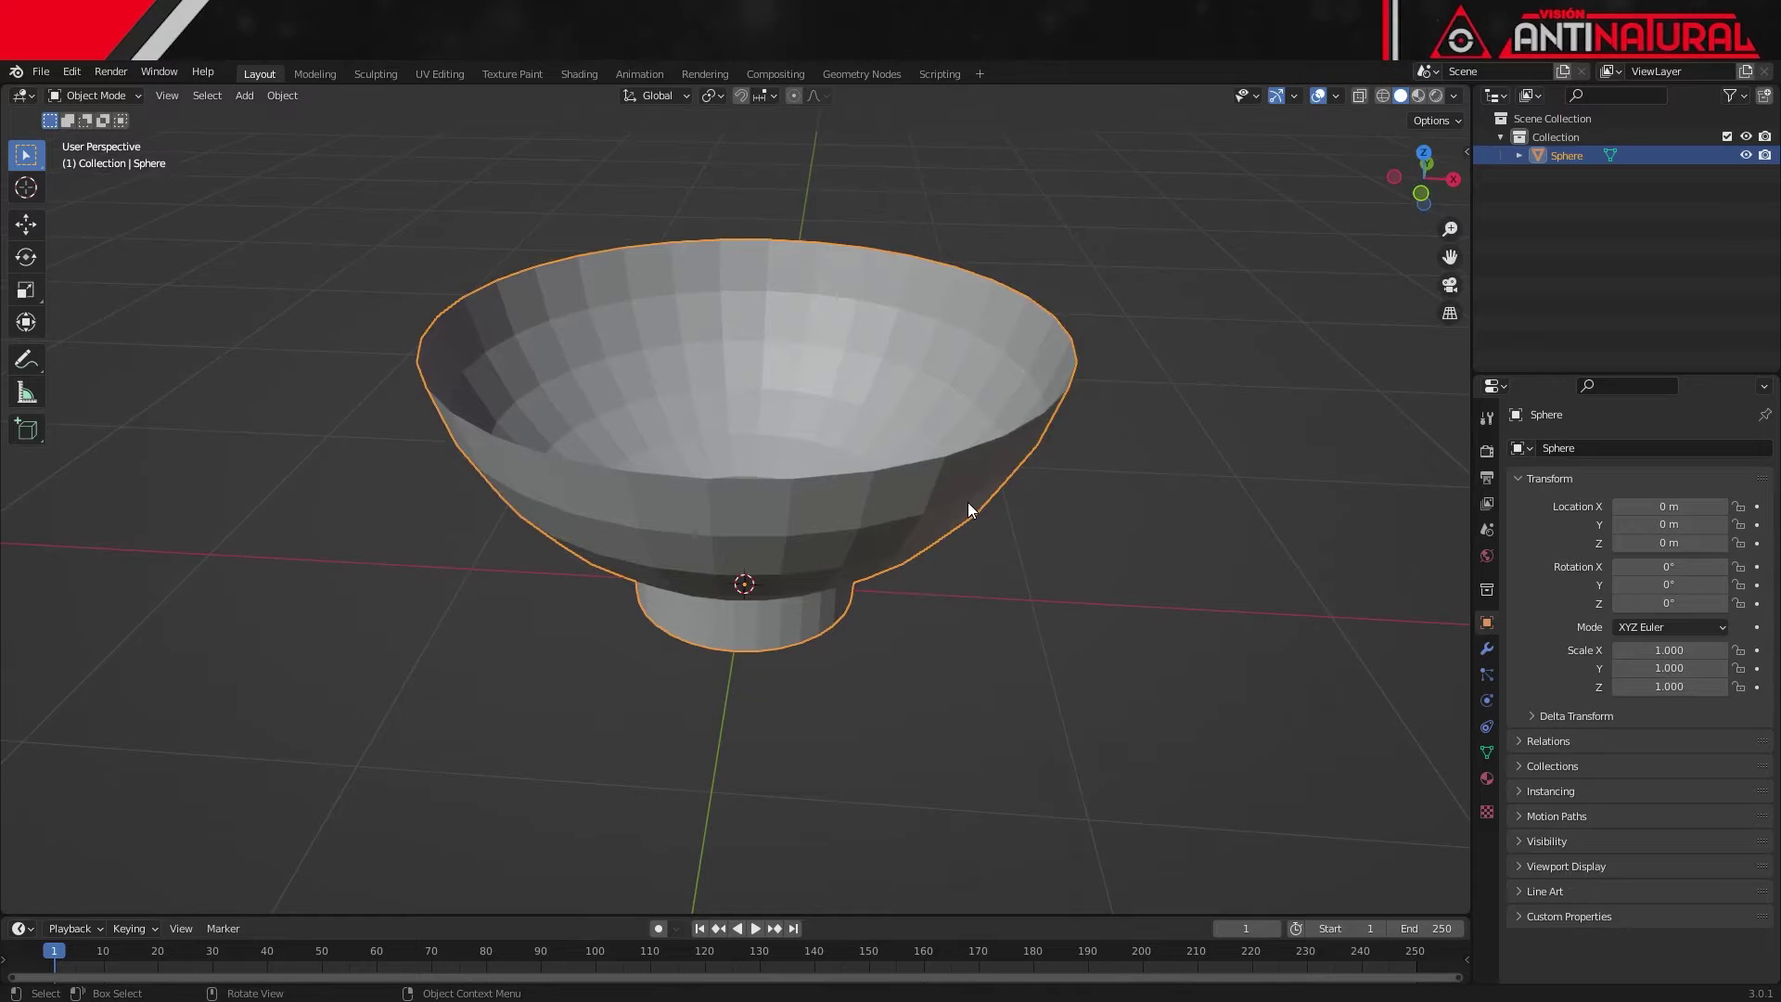
- Add a Solidify modifier with -0.13 m thickness and apply it to the bowl
left_click(1486, 652)
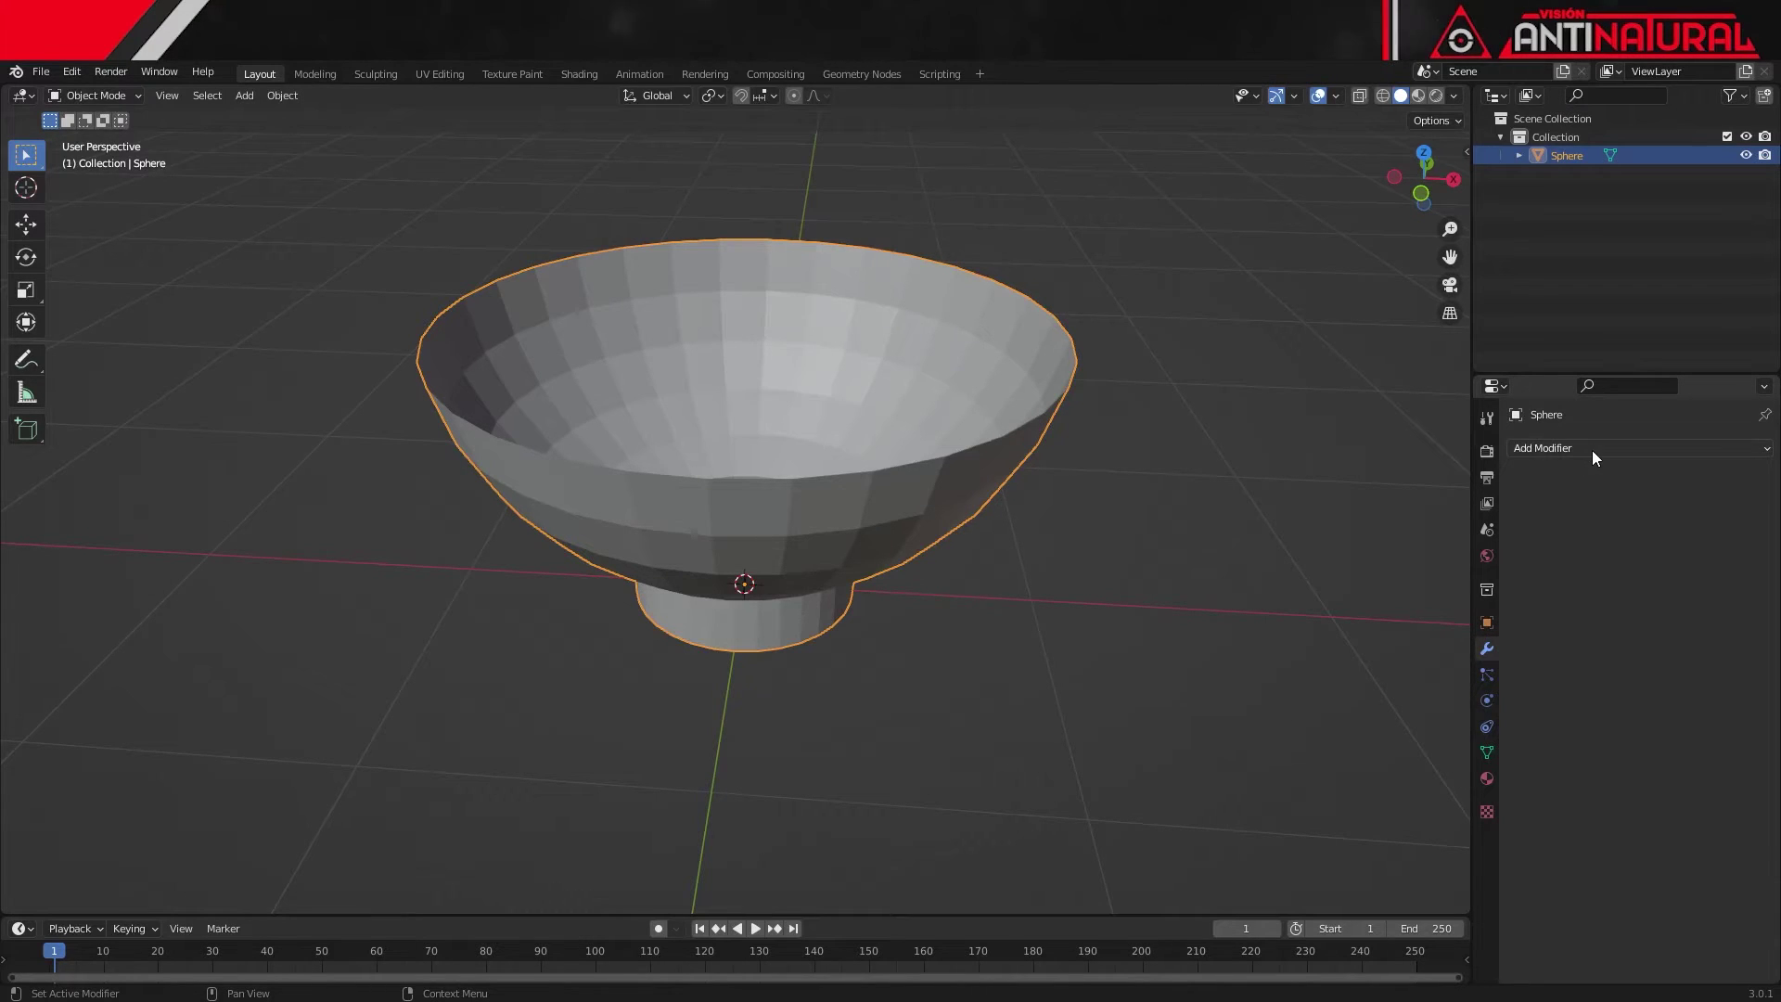
left_click(1592, 449)
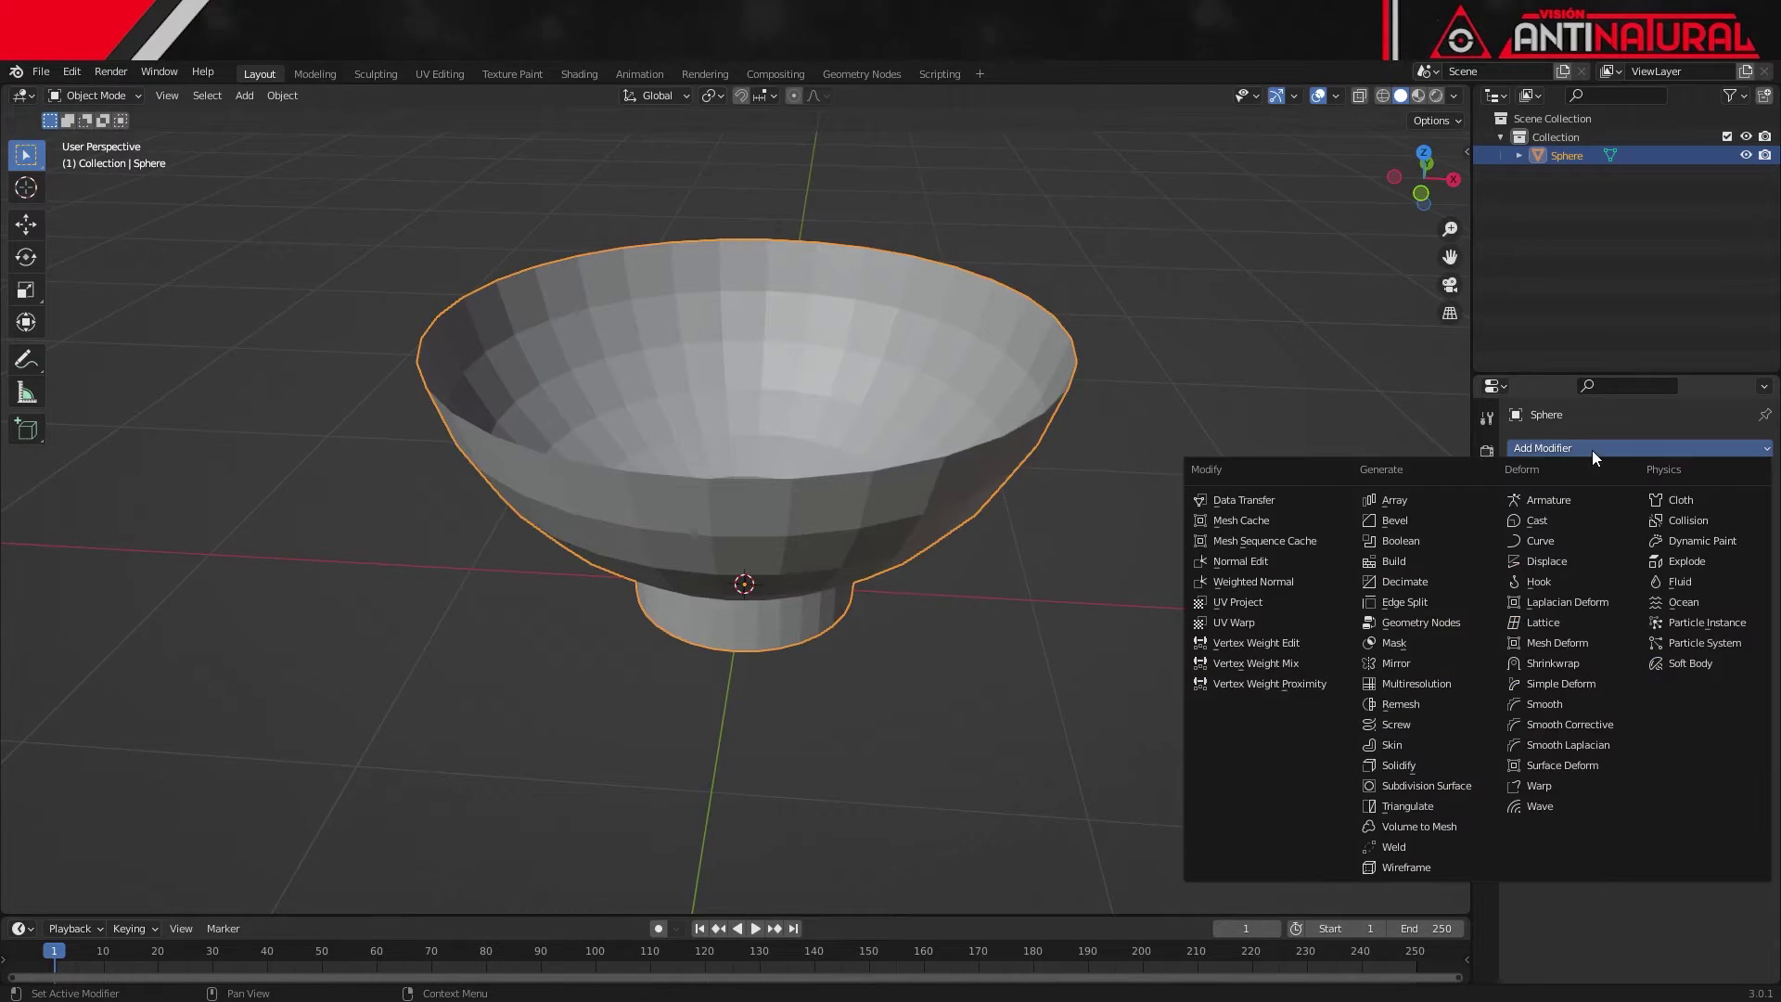
left_click(1397, 765)
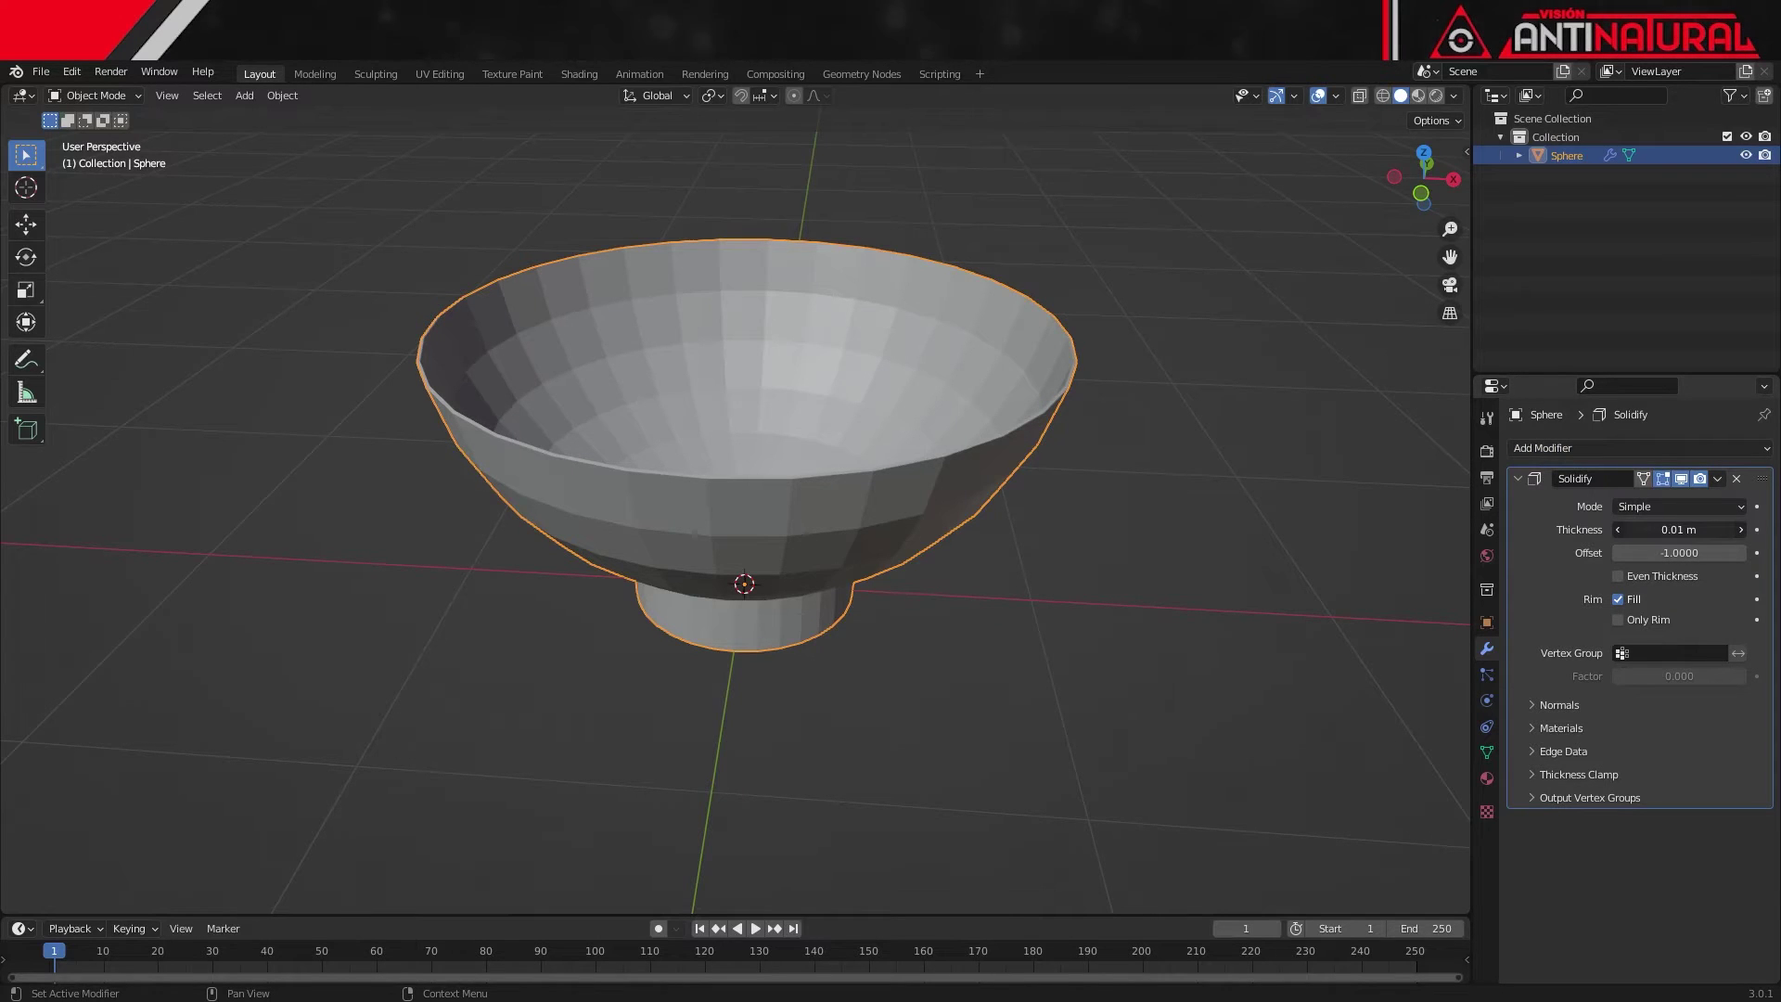
left_click_drag(1679, 529, 1632, 529)
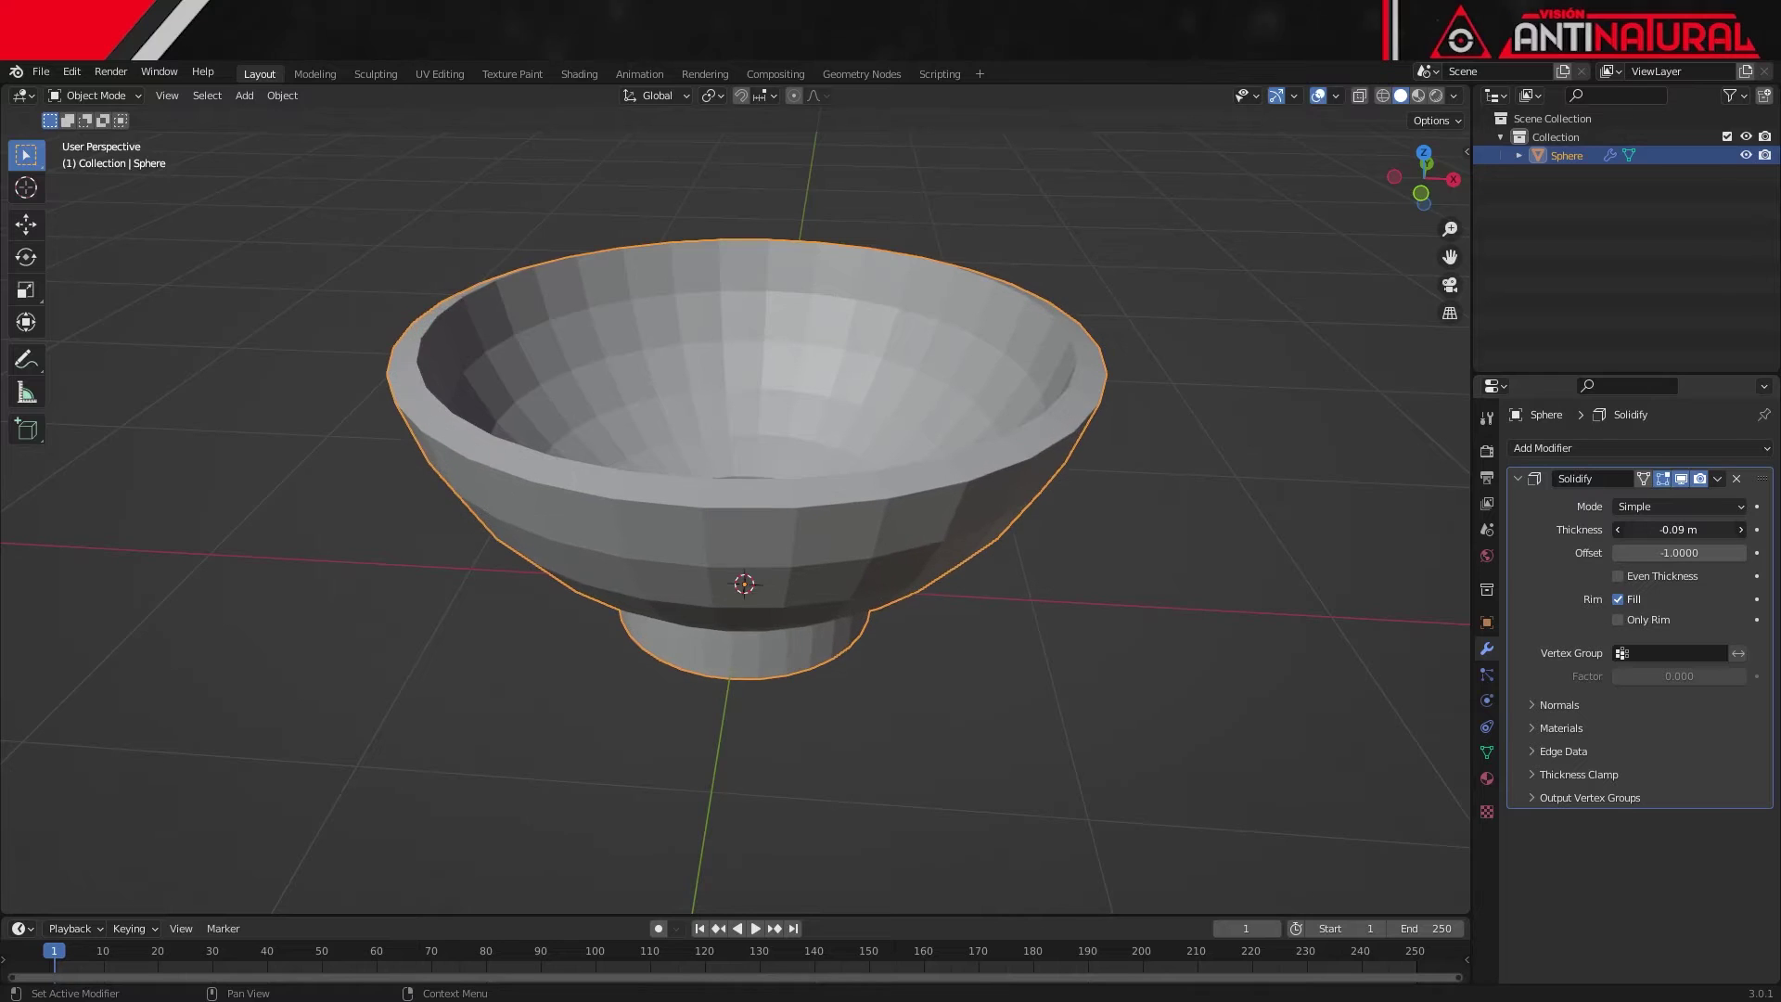
left_click_drag(1632, 529, 1614, 529)
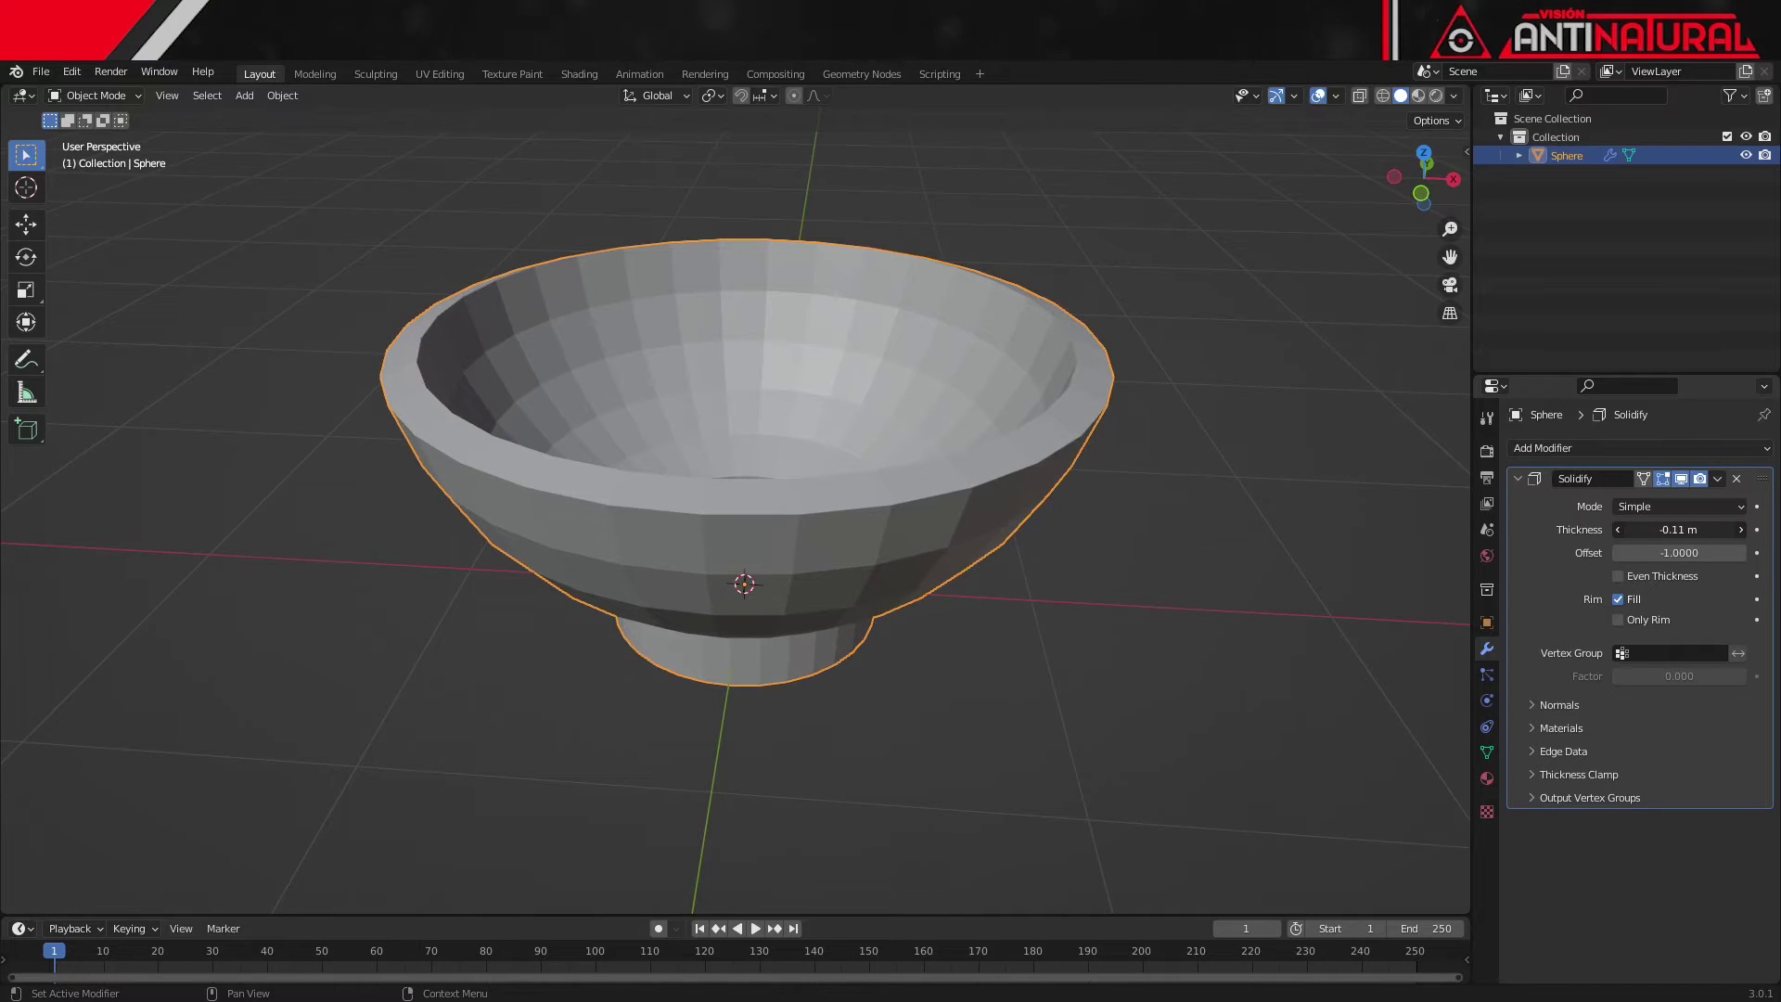
left_click_drag(1613, 528, 1680, 531)
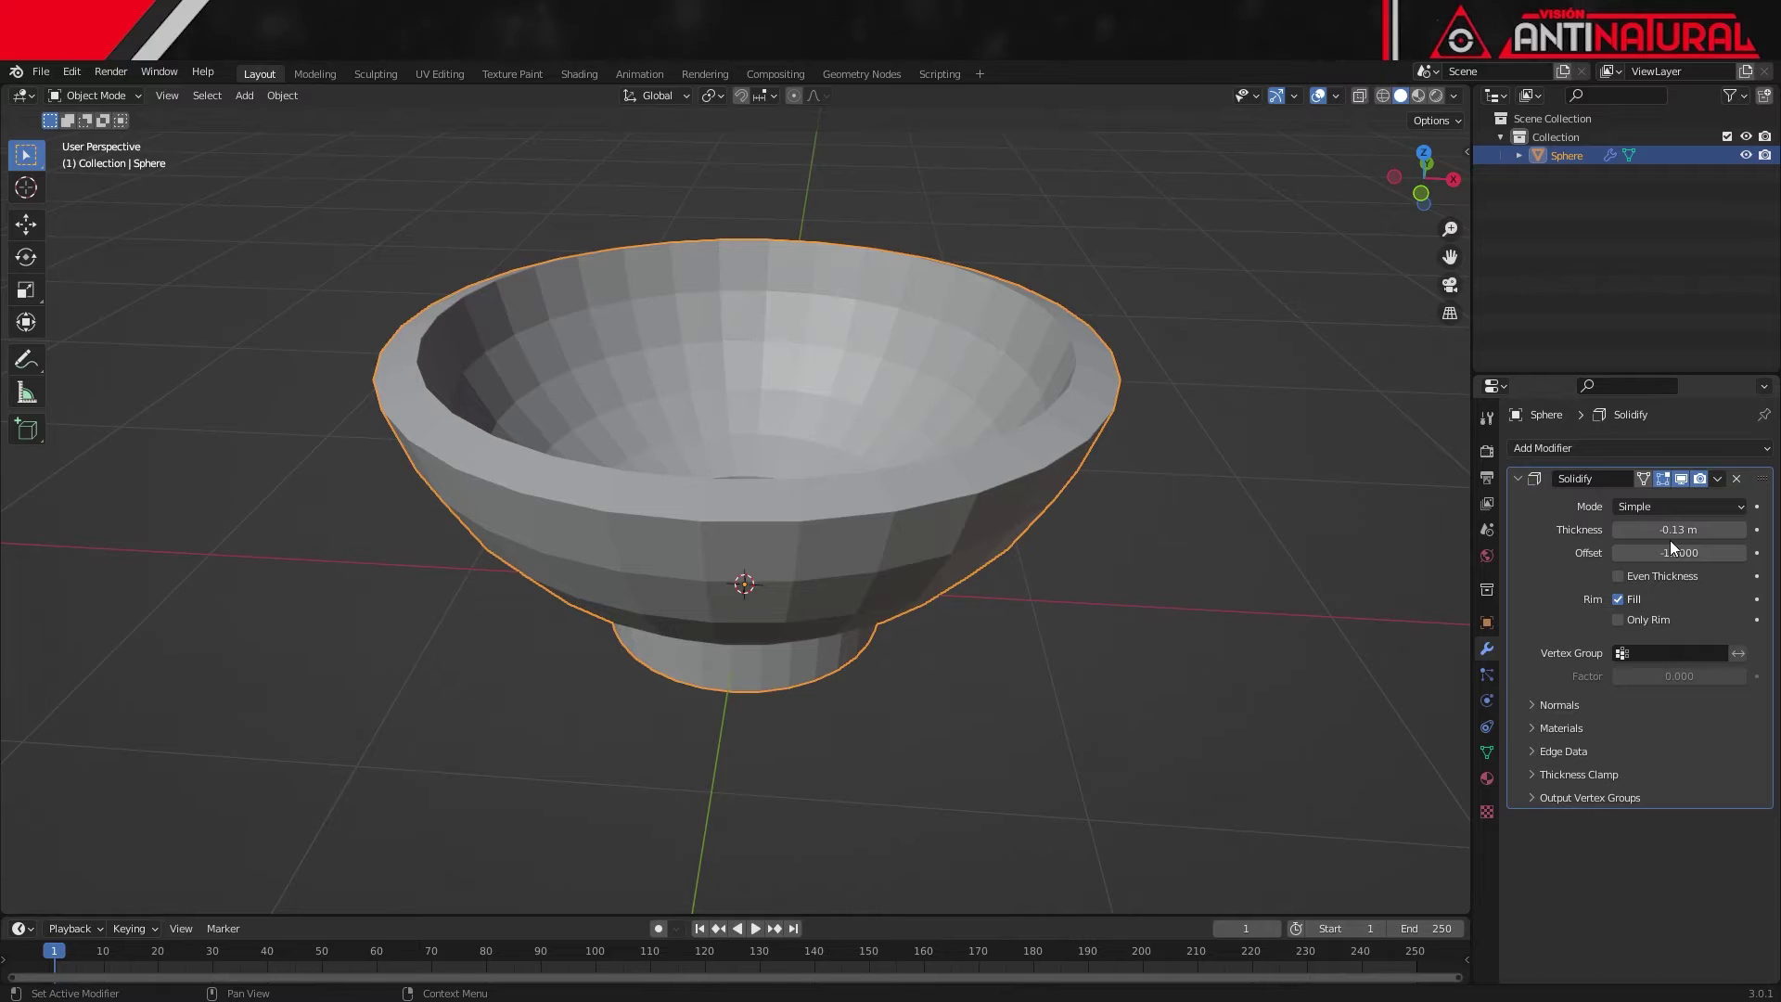
mouse_move(1070, 702)
middle_mouse_down()
mouse_move(954, 782)
mouse_move(1031, 714)
mouse_move(1084, 631)
mouse_move(1032, 709)
middle_mouse_up()
left_click(1718, 480)
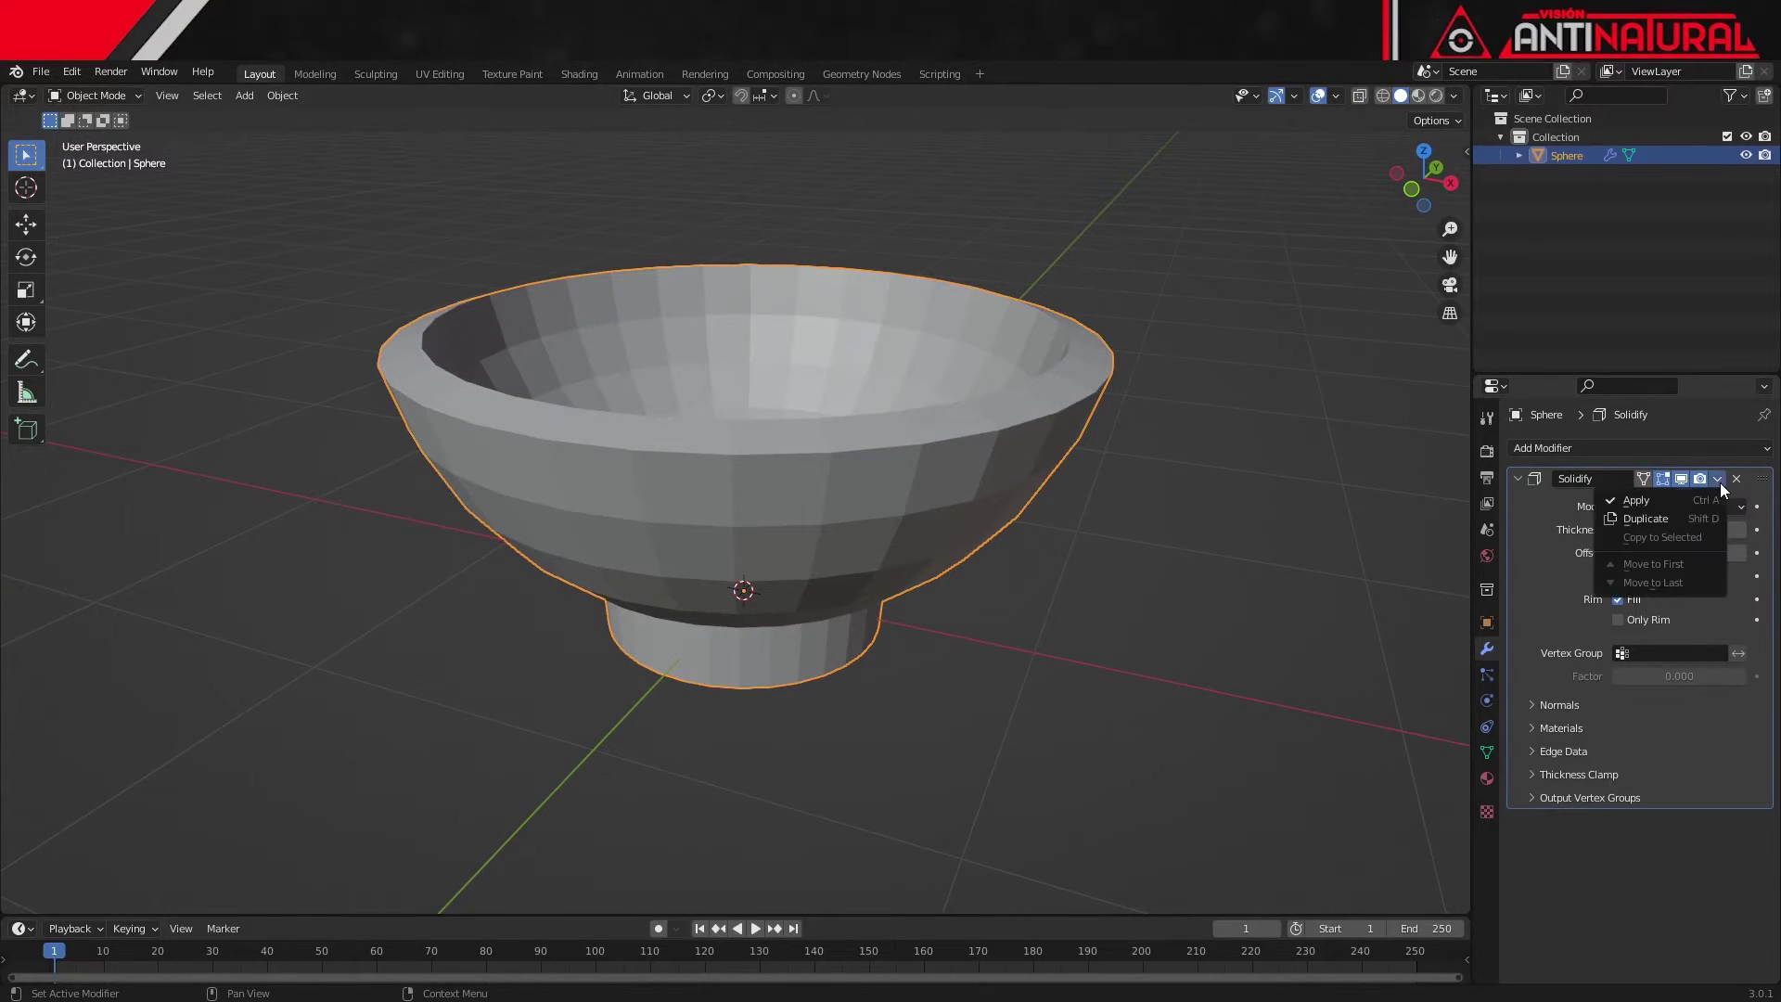
left_click(1644, 502)
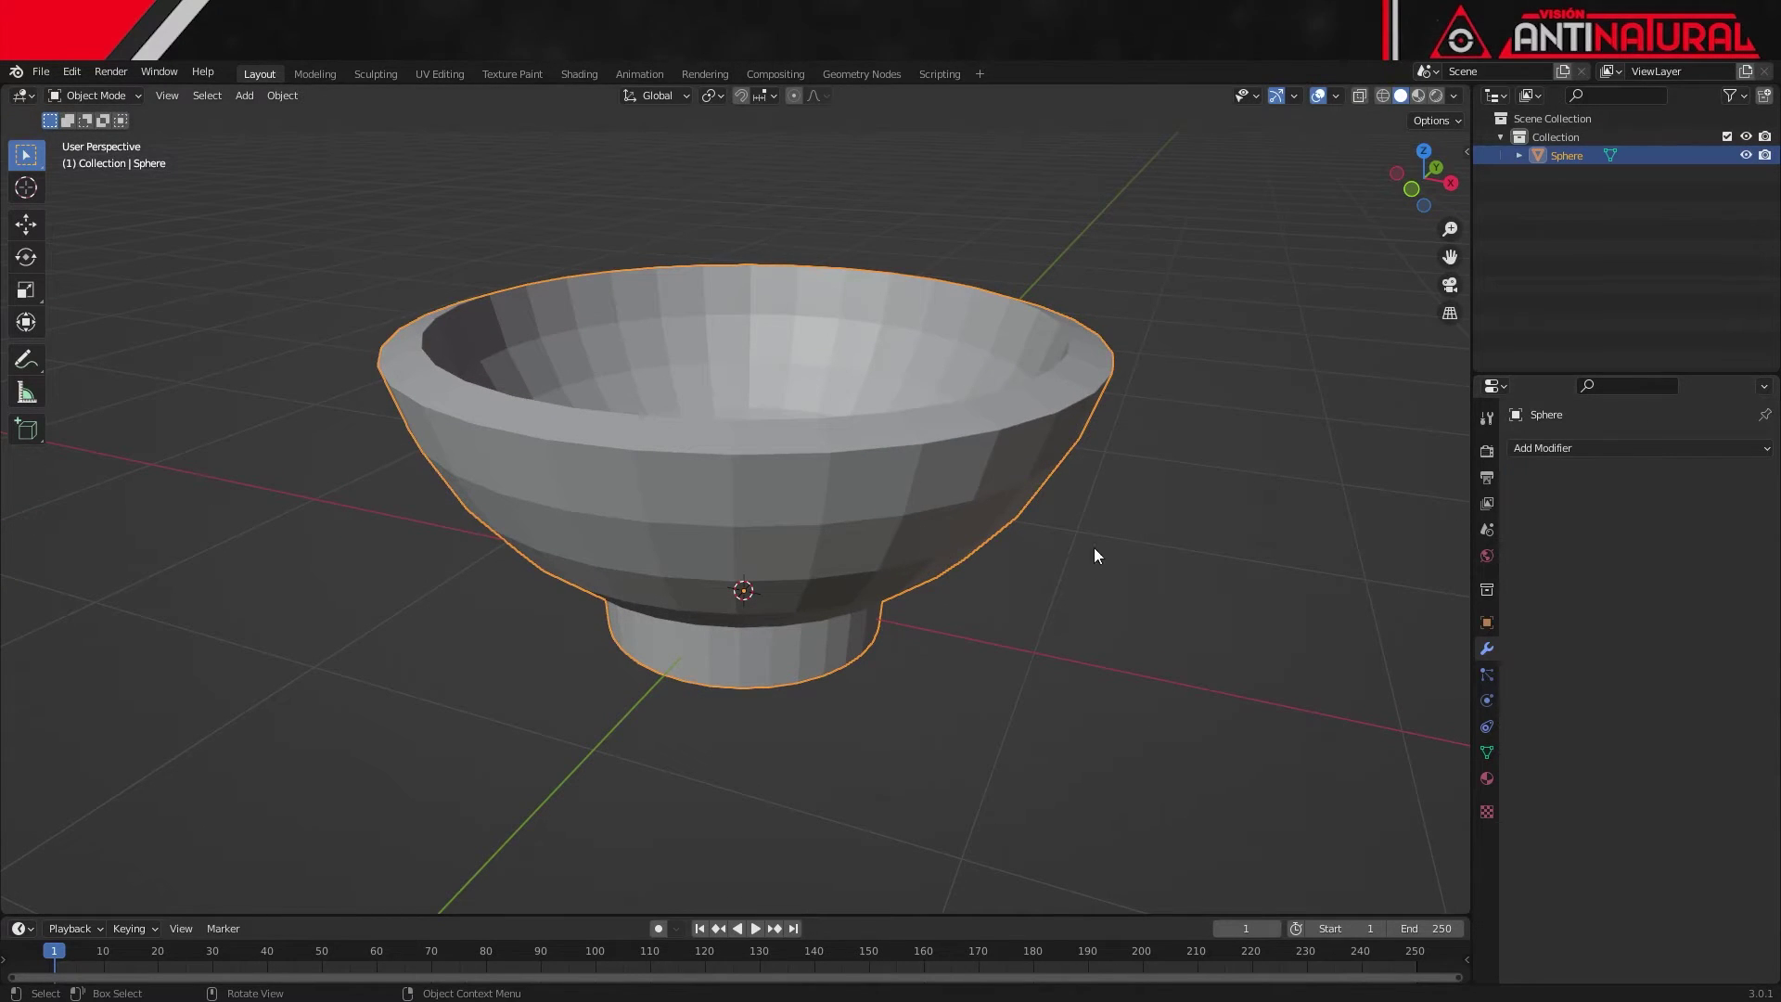
- Shade the bowl smooth
right_click(928, 532)
left_click(928, 527)
mouse_move(928, 670)
middle_mouse_down()
mouse_move(1050, 627)
mouse_move(961, 666)
middle_mouse_up()
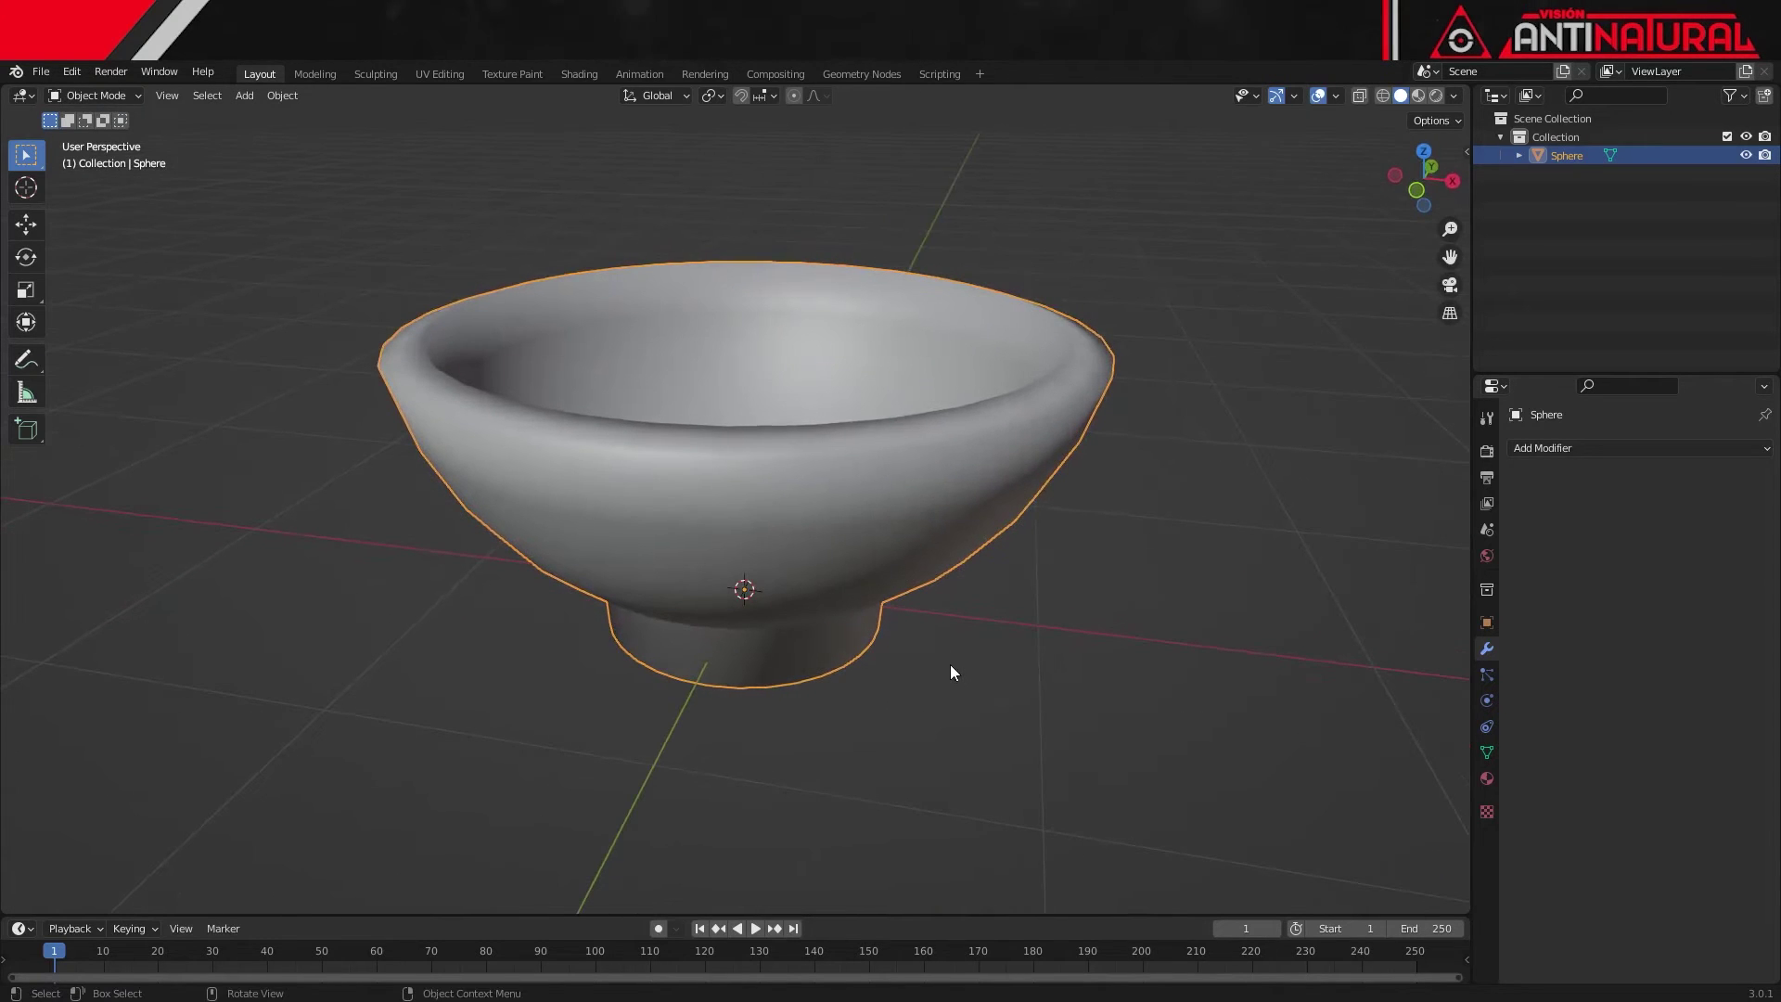
- In edge select mode, select the bowl's outer and inner rim edge loops
key("Tab")
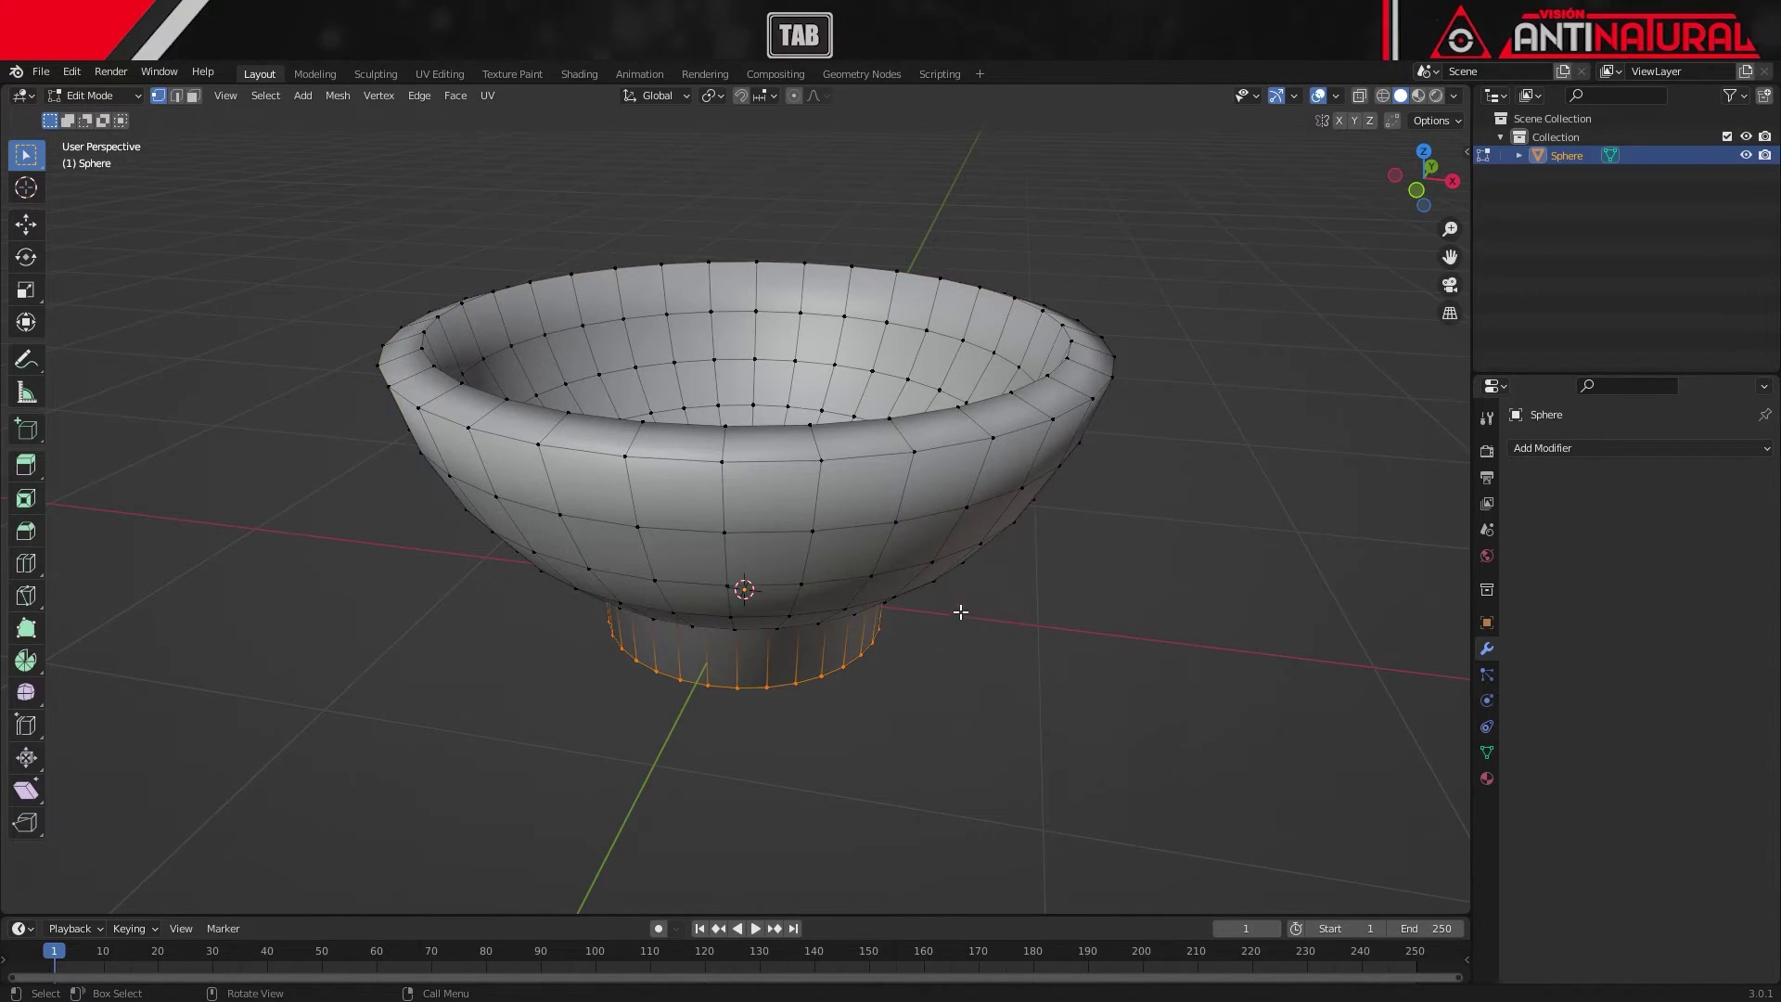
middle_click_drag(960, 594, 937, 489)
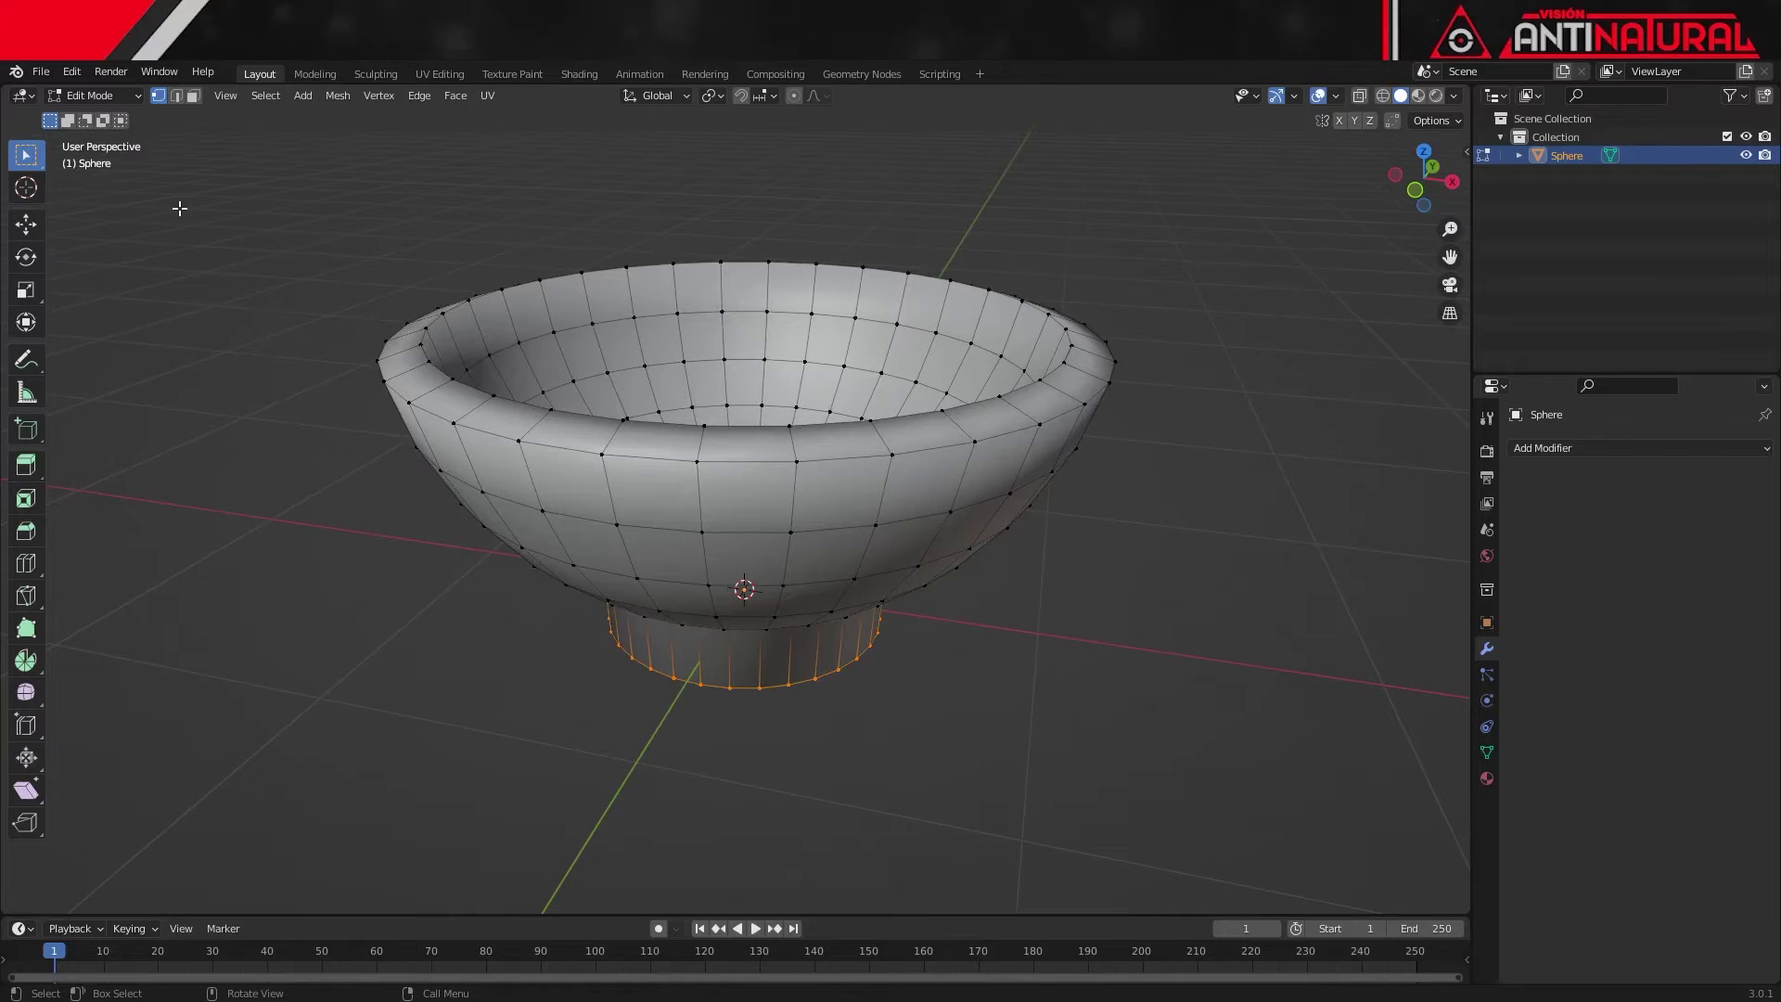
key("2")
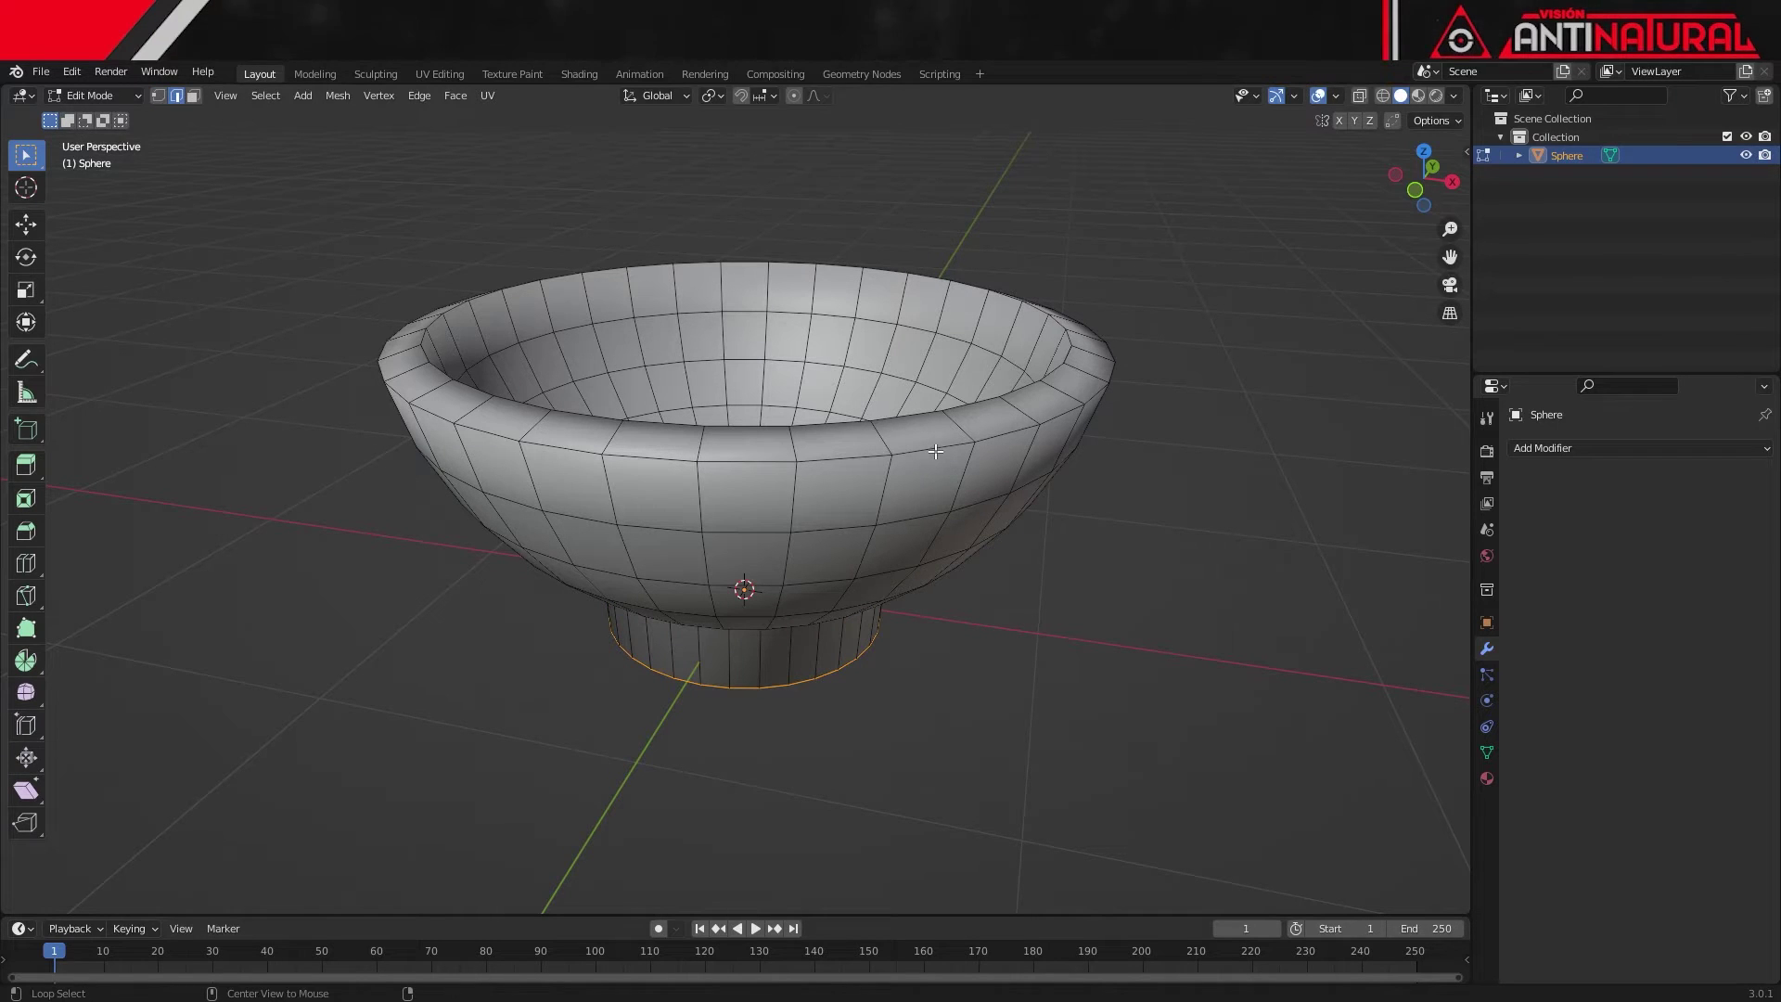
left_click(934, 451, "alt")
middle_click_drag(1025, 688, 1032, 699)
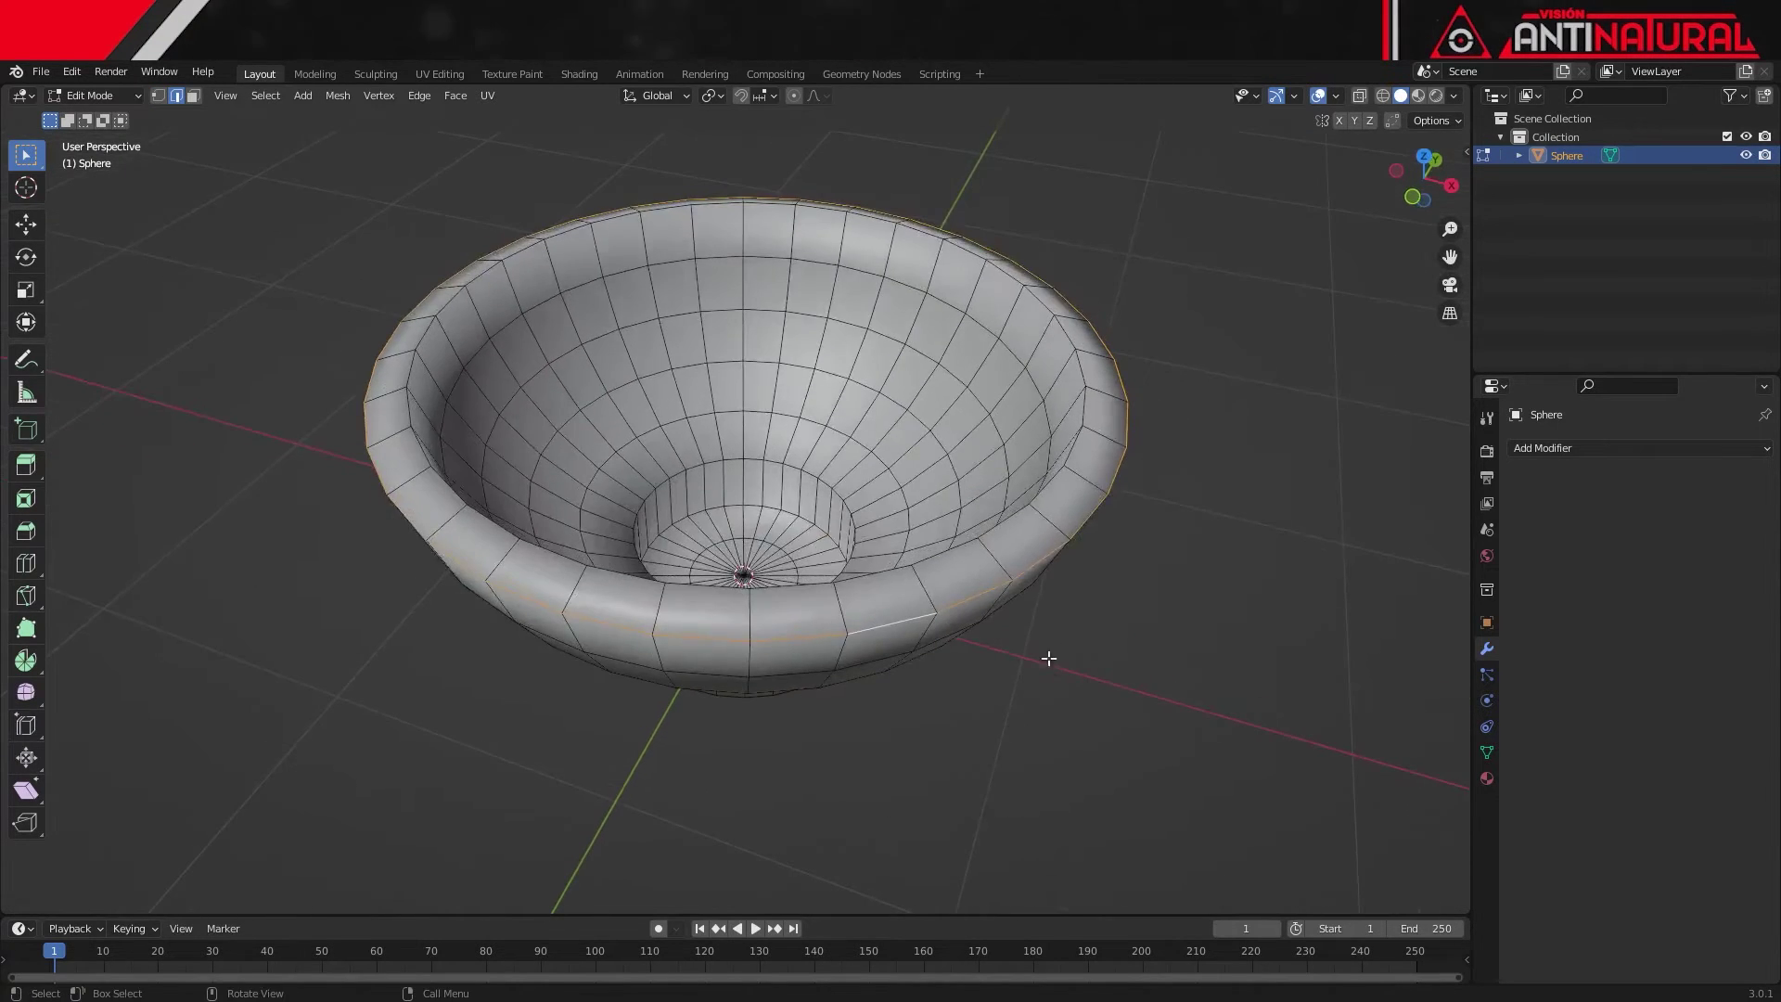
left_click(1081, 372, "alt+shift")
mouse_move(925, 695)
middle_mouse_down()
mouse_move(914, 724)
mouse_move(833, 475)
middle_mouse_up()
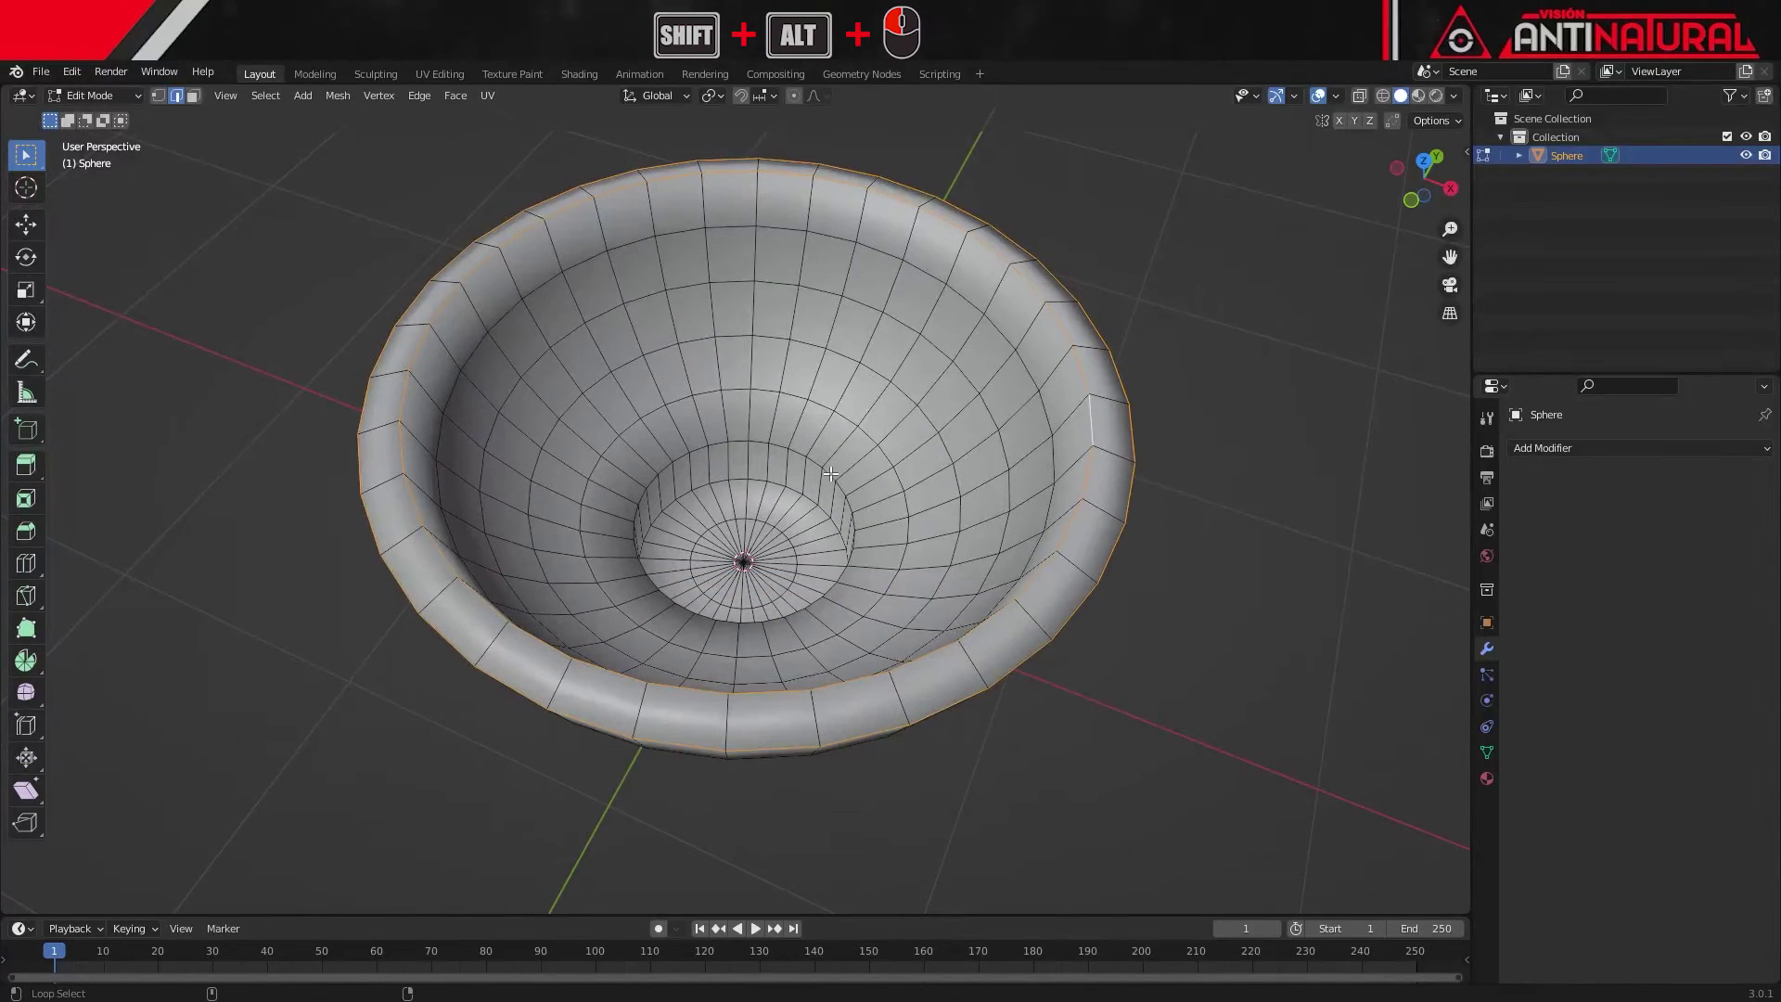
- Add the inner-bottom and foot-bottom edge loops to the selection and begin bevelling
left_click(796, 490, "alt+shift")
middle_click_drag(899, 806, 902, 637)
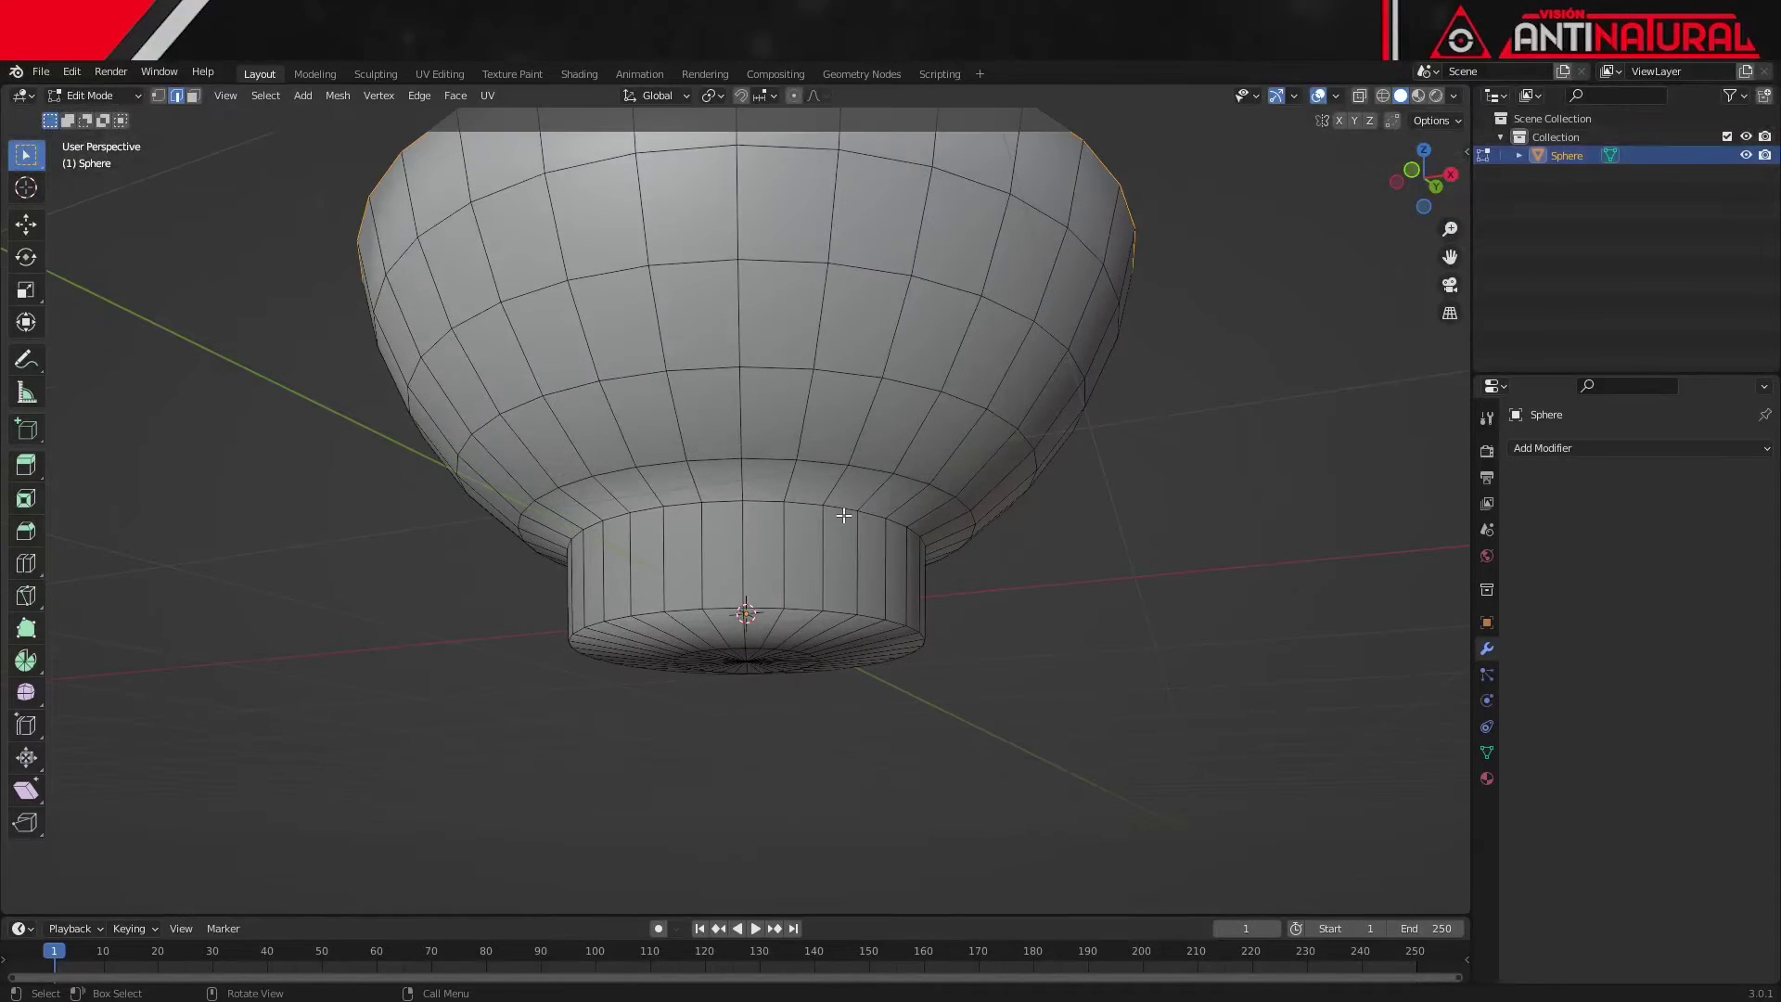
left_click(842, 509, "alt+shift")
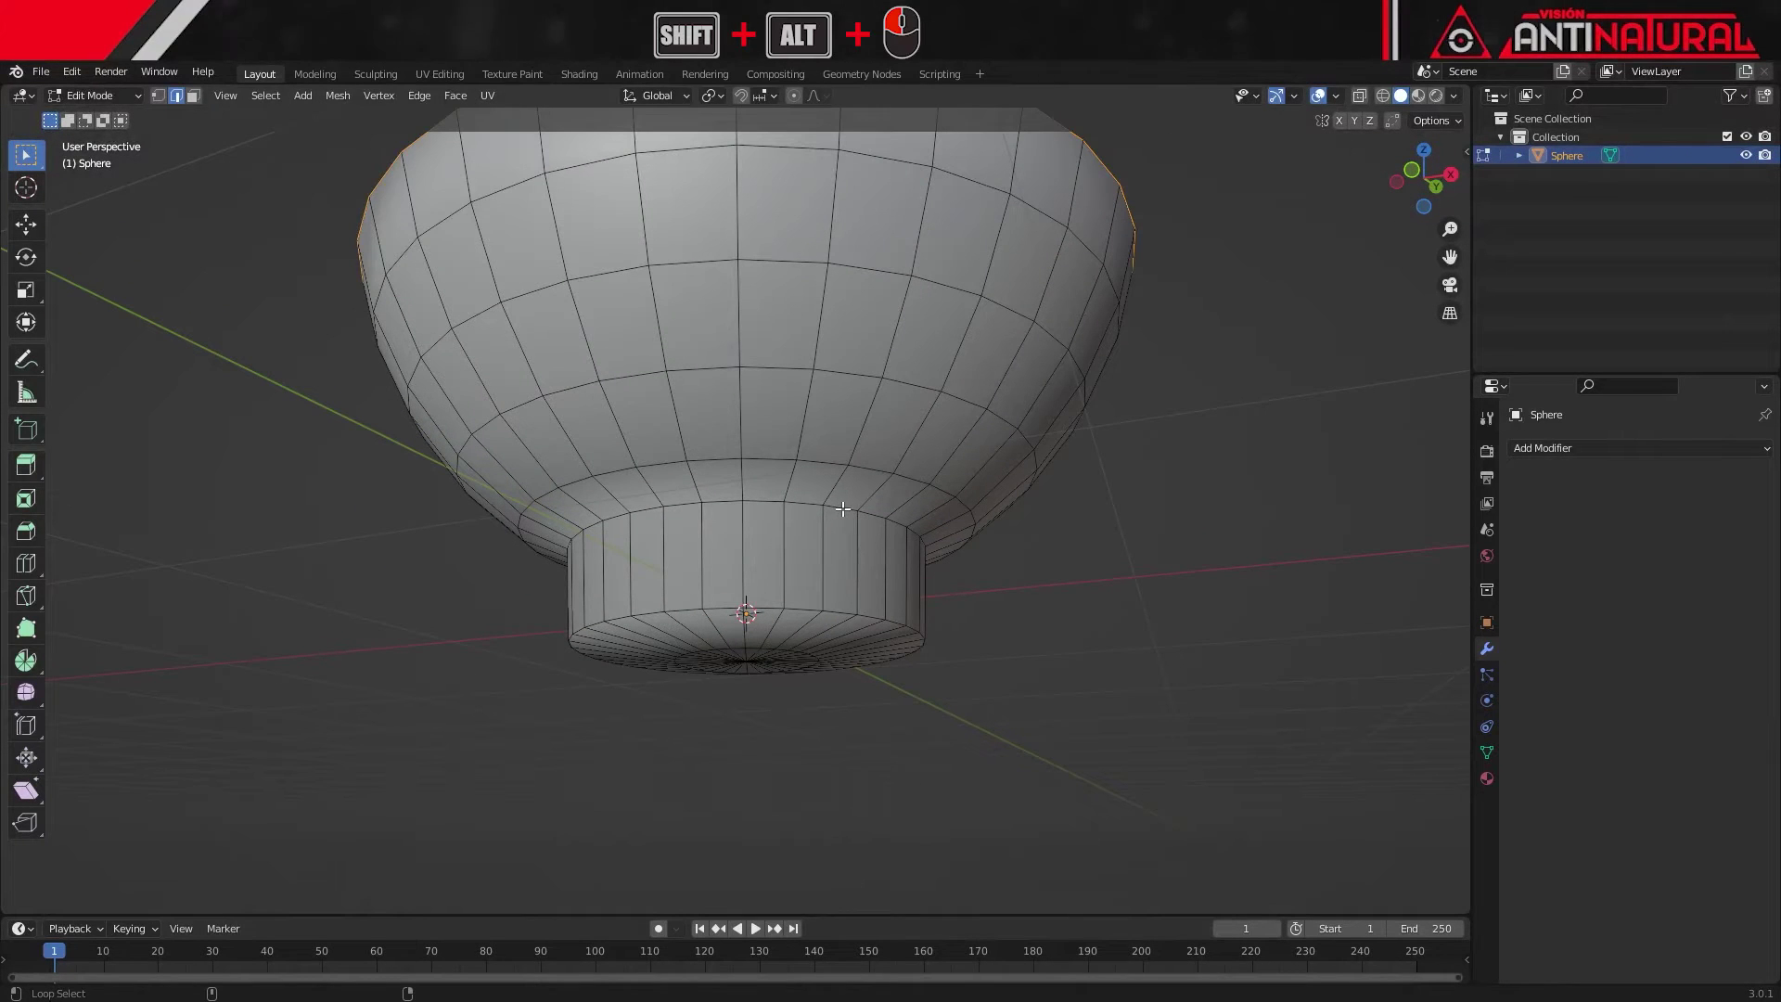
left_click(832, 613, "alt+shift")
mouse_move(925, 604)
middle_mouse_down()
mouse_move(965, 684)
mouse_move(950, 708)
mouse_move(909, 682)
middle_mouse_up()
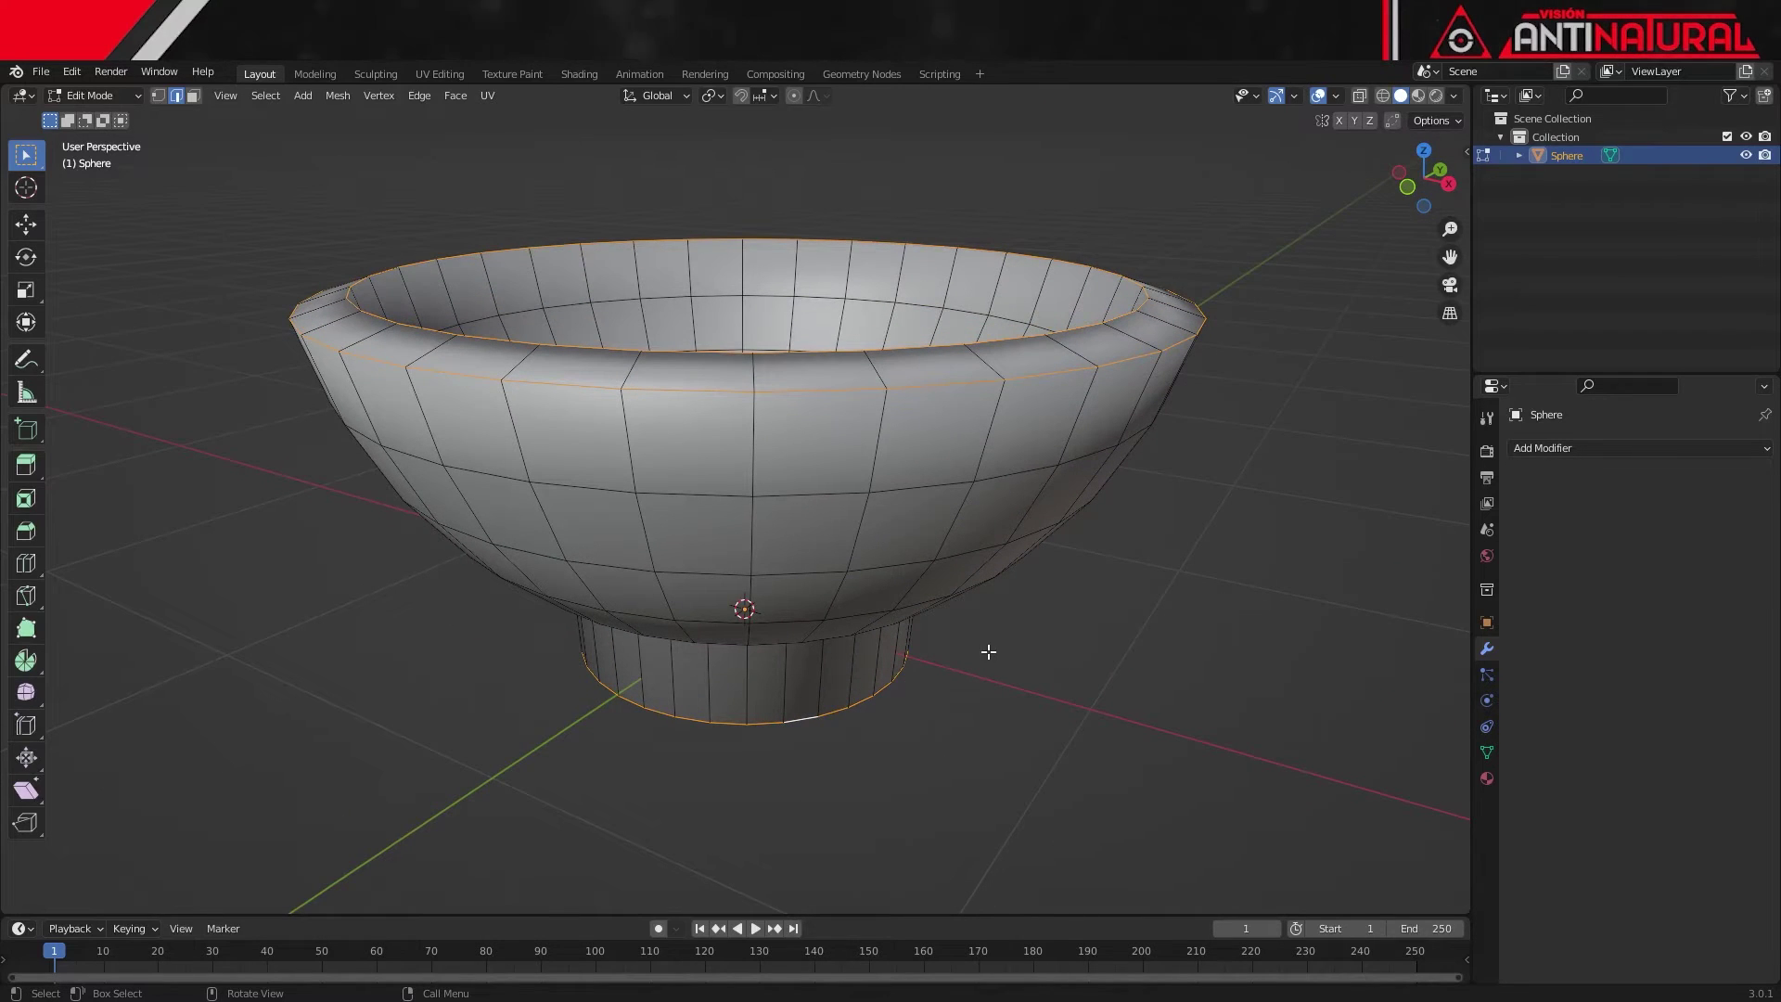
key("ctrl+b")
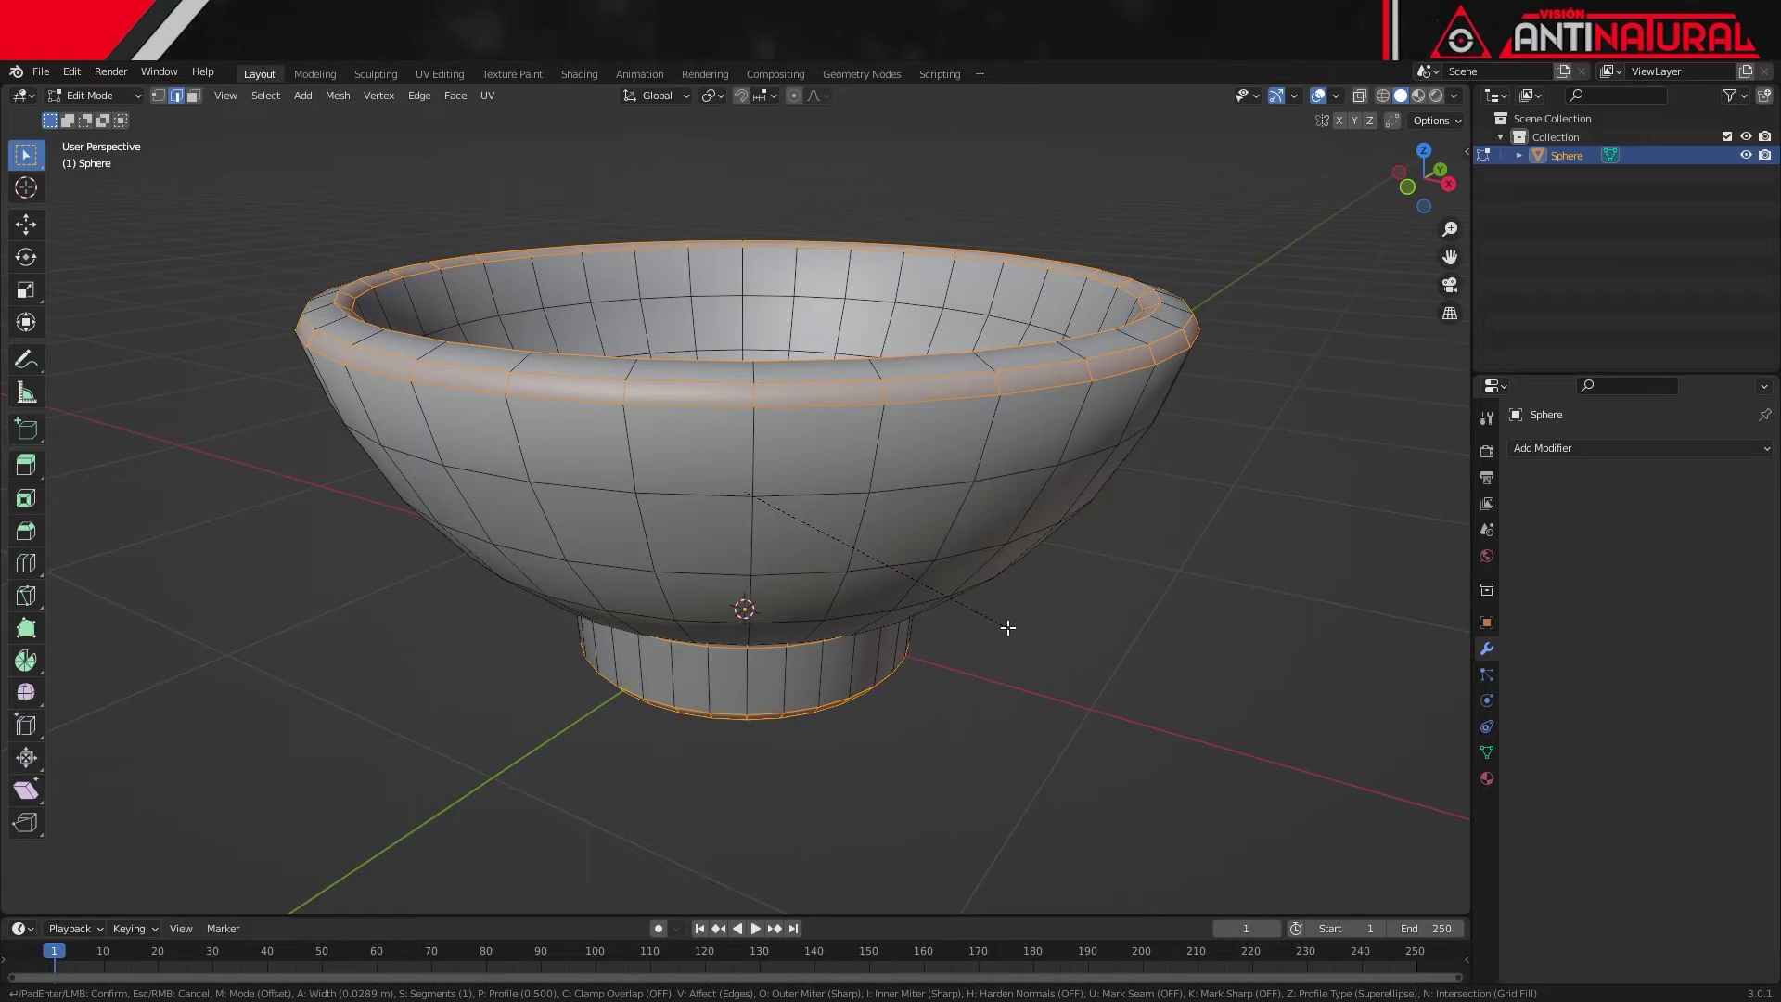
- Finish a 2-segment bevel, deselect all, and add level-2 subdivision in Object Mode
middle_click(1008, 628)
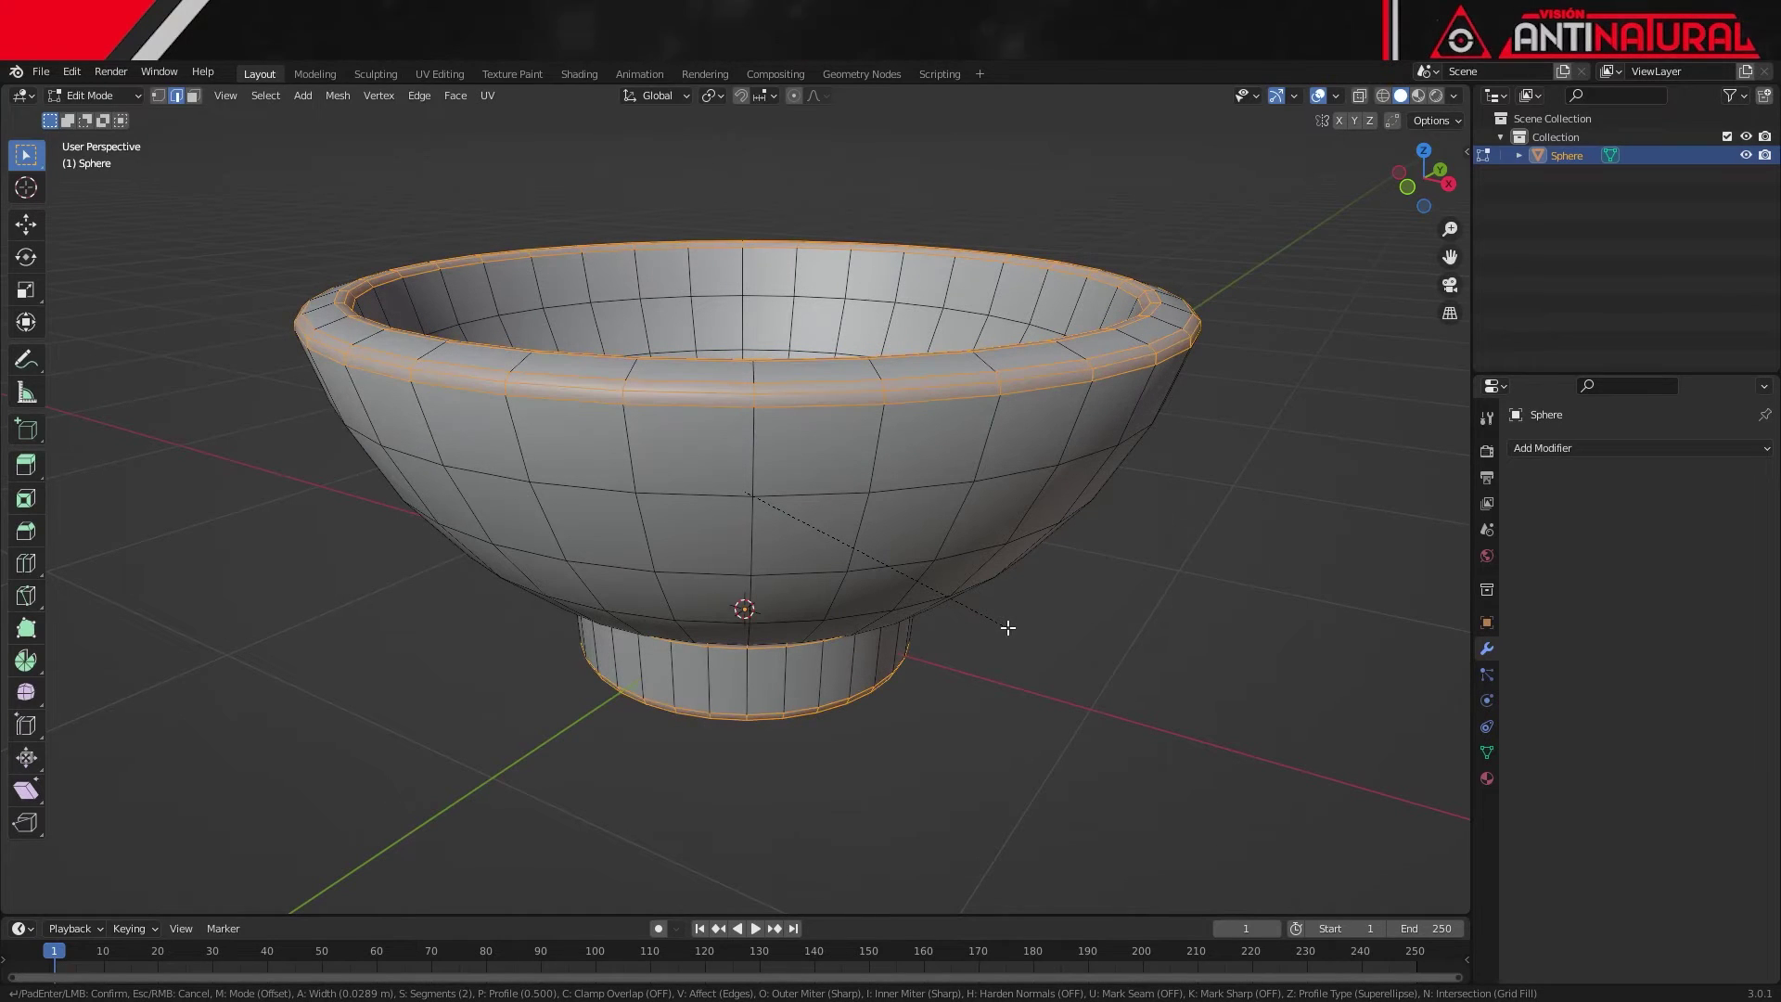
left_click(1008, 627)
key("alt+a")
middle_click_drag(1068, 663, 1084, 687)
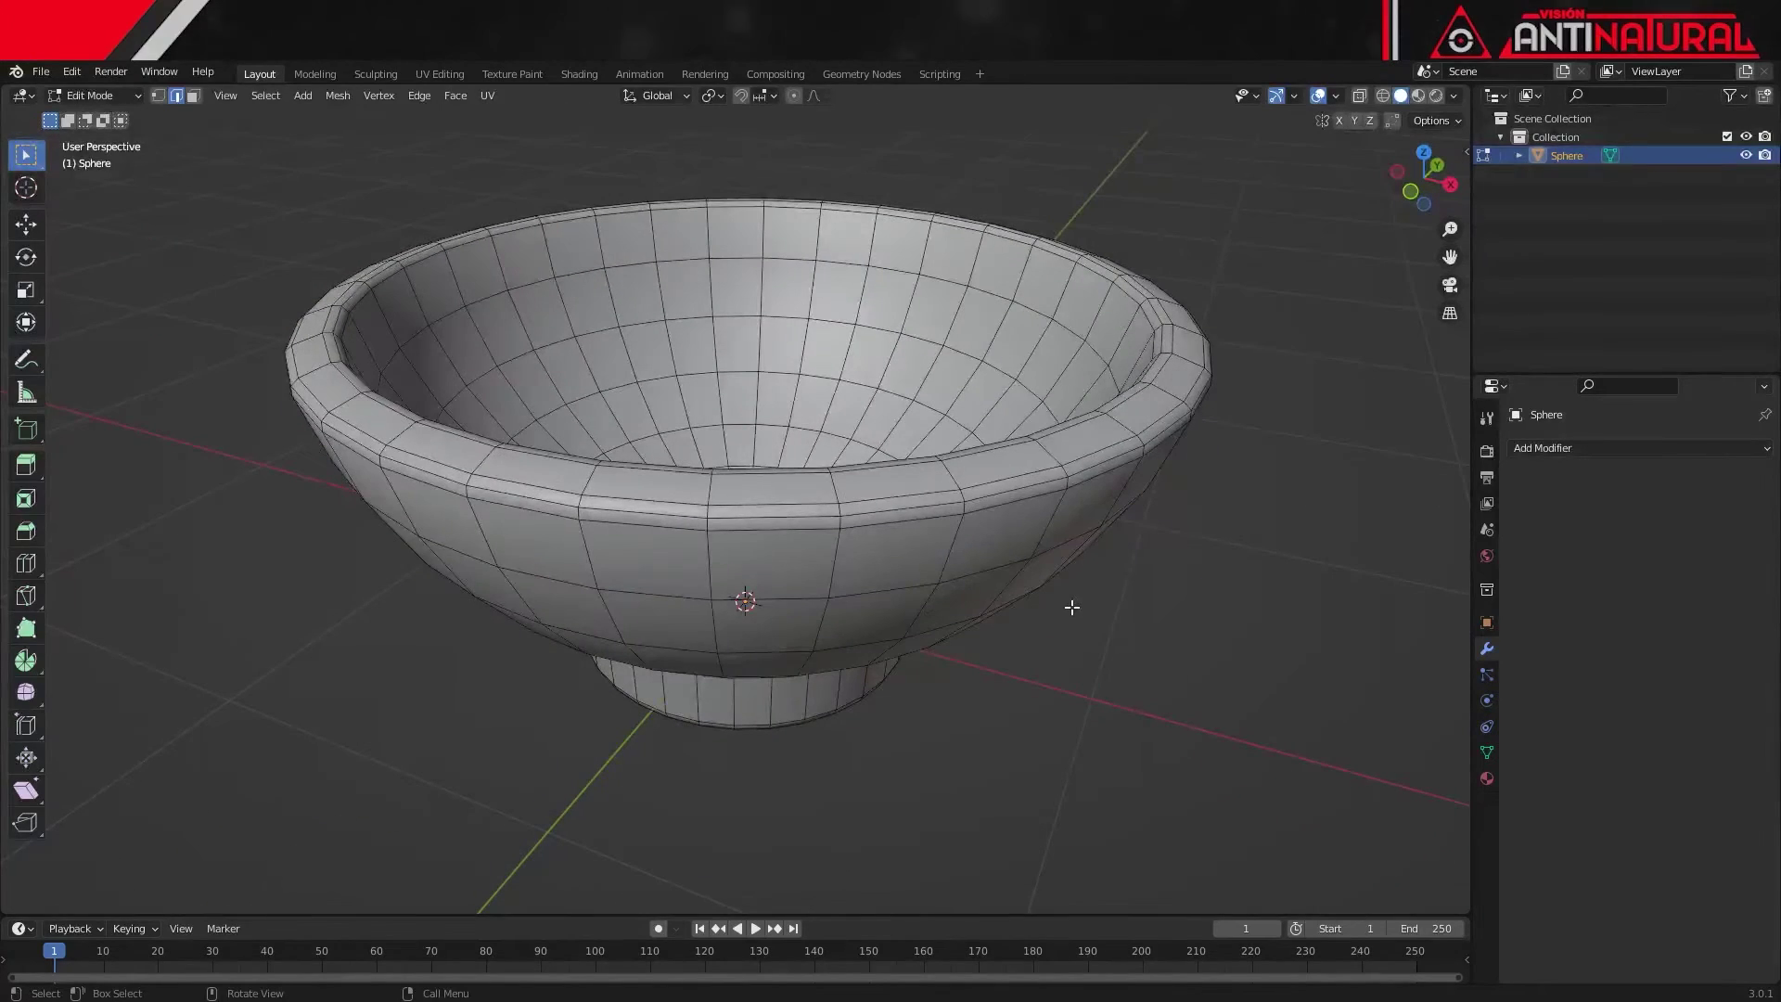
key("Tab")
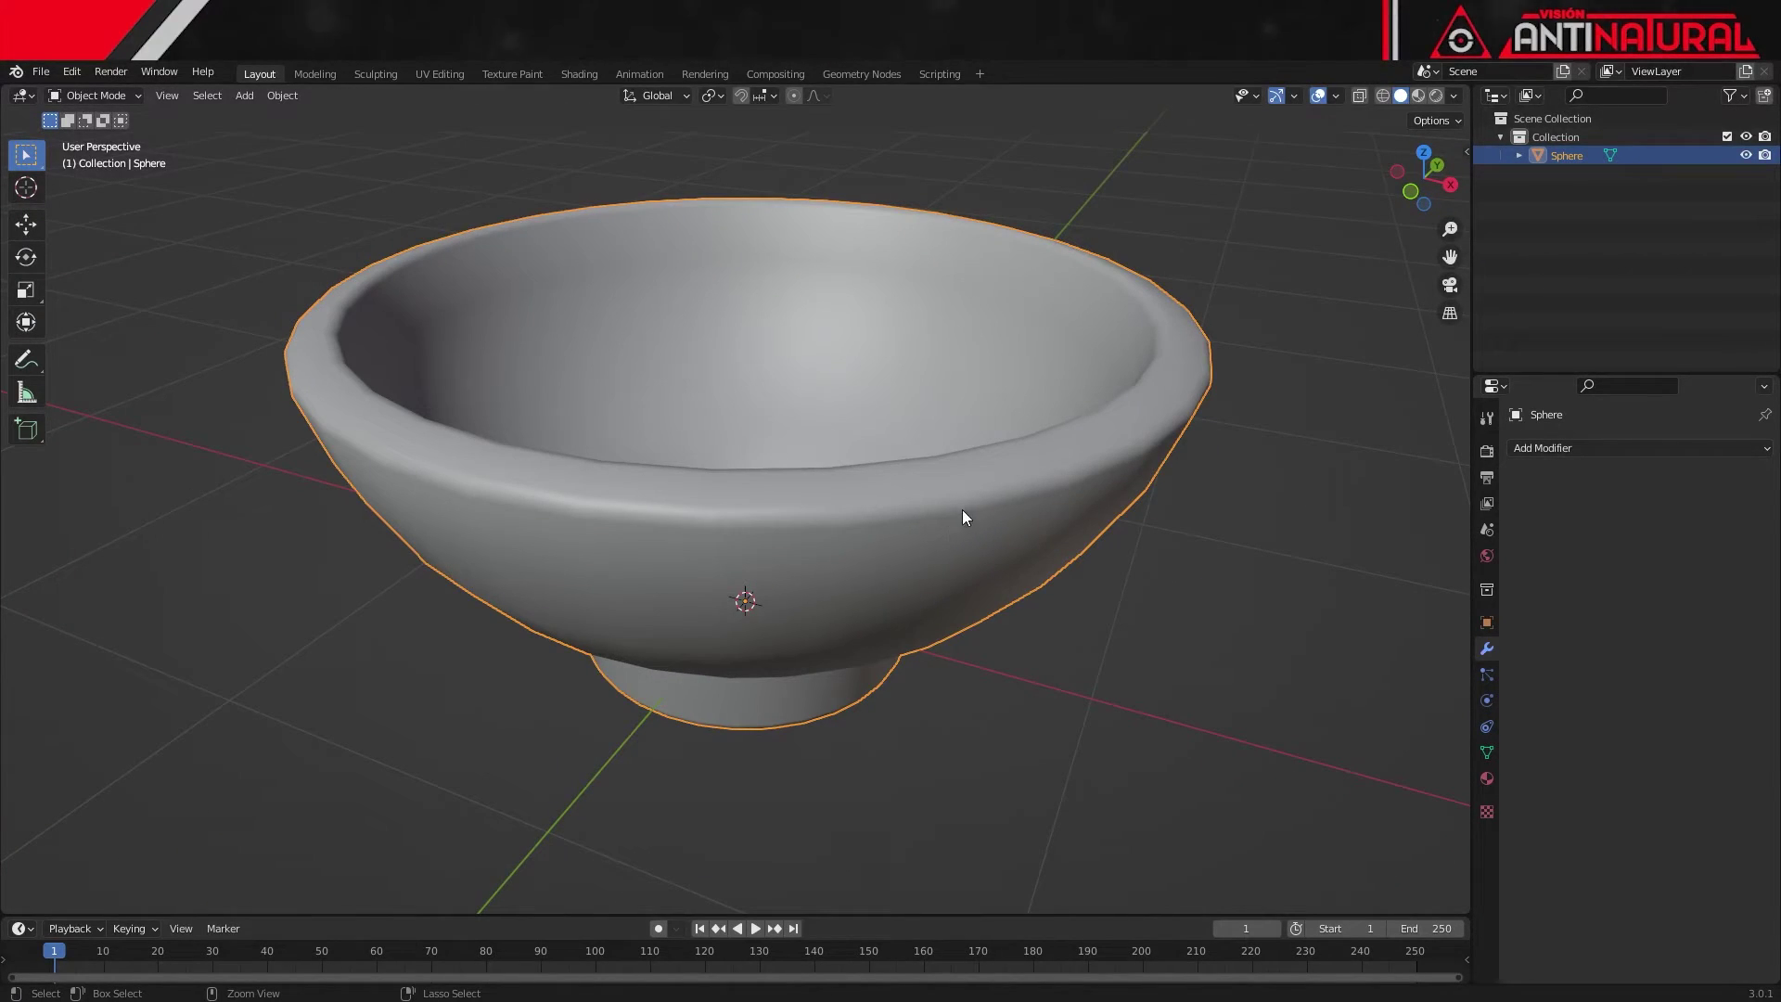
key("ctrl+2")
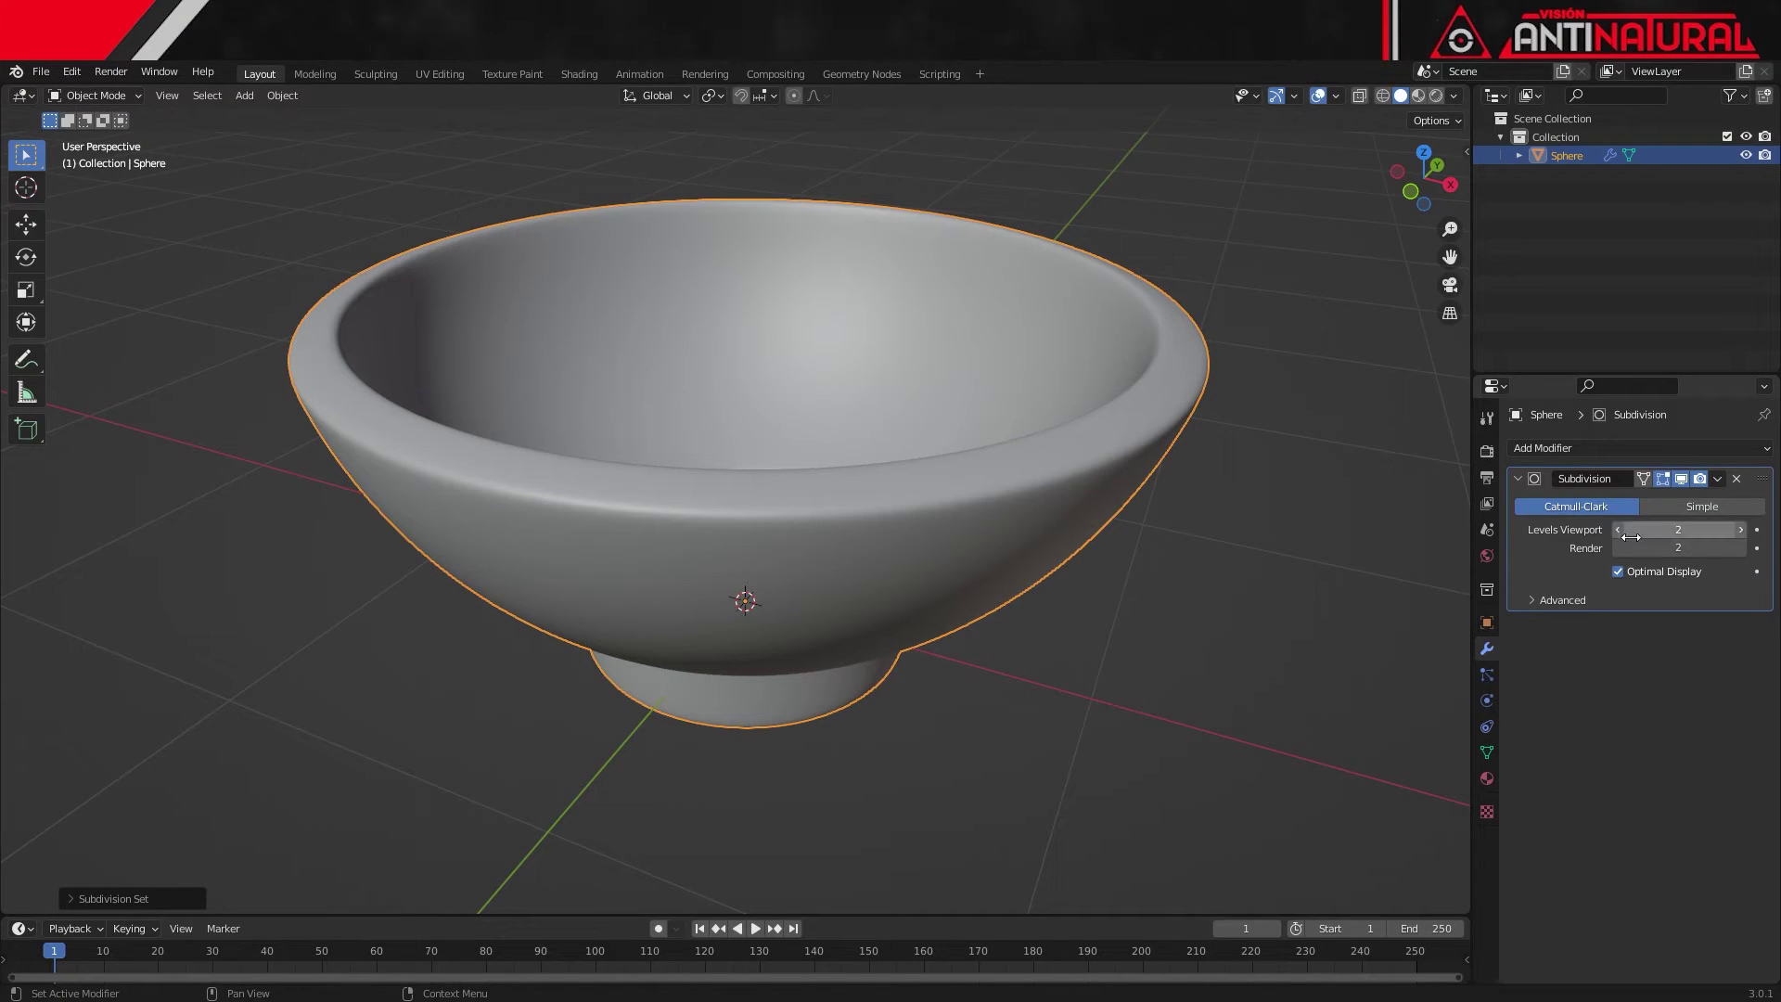
- Check the bowl's inner bottom, then split the 3D view into two side-by-side views
mouse_move(1016, 707)
middle_mouse_down()
mouse_move(1120, 687)
mouse_move(1030, 696)
mouse_move(990, 723)
mouse_move(996, 703)
middle_mouse_up()
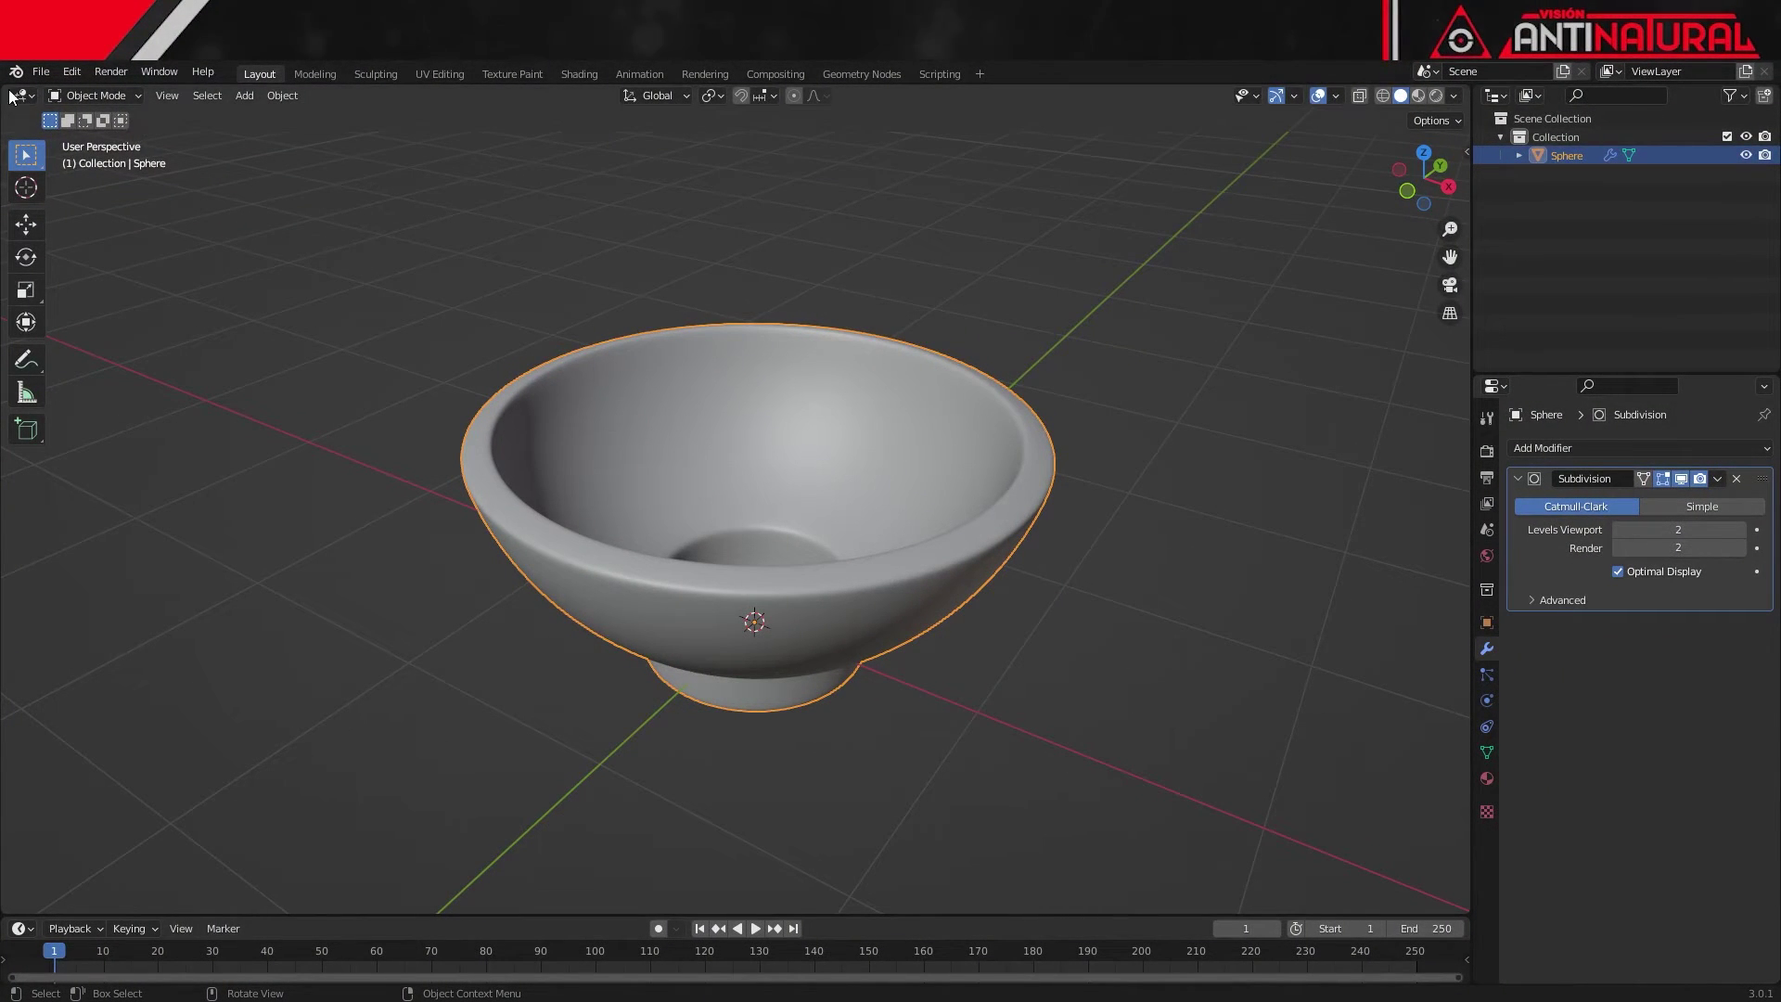
left_click_drag(6, 90, 697, 127)
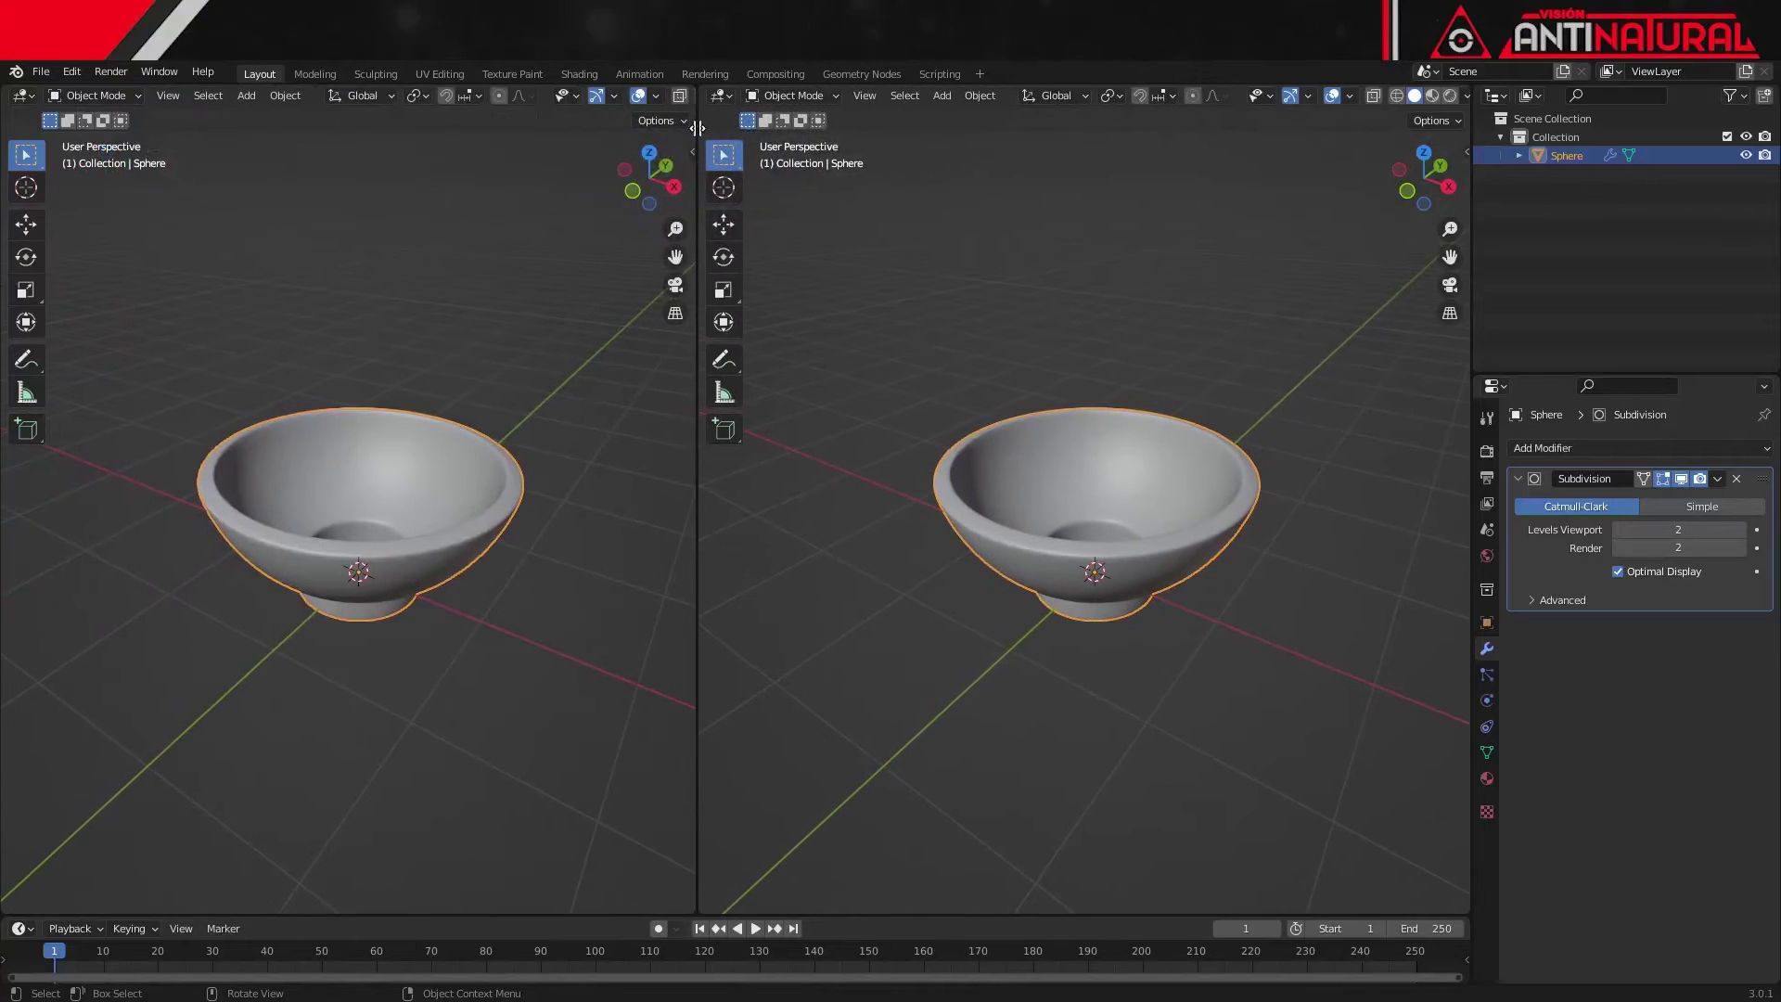
- Use Material Preview on the right, a Shader Editor on the left, and create a new material
left_click(1432, 97)
left_click_drag(700, 488, 781, 482)
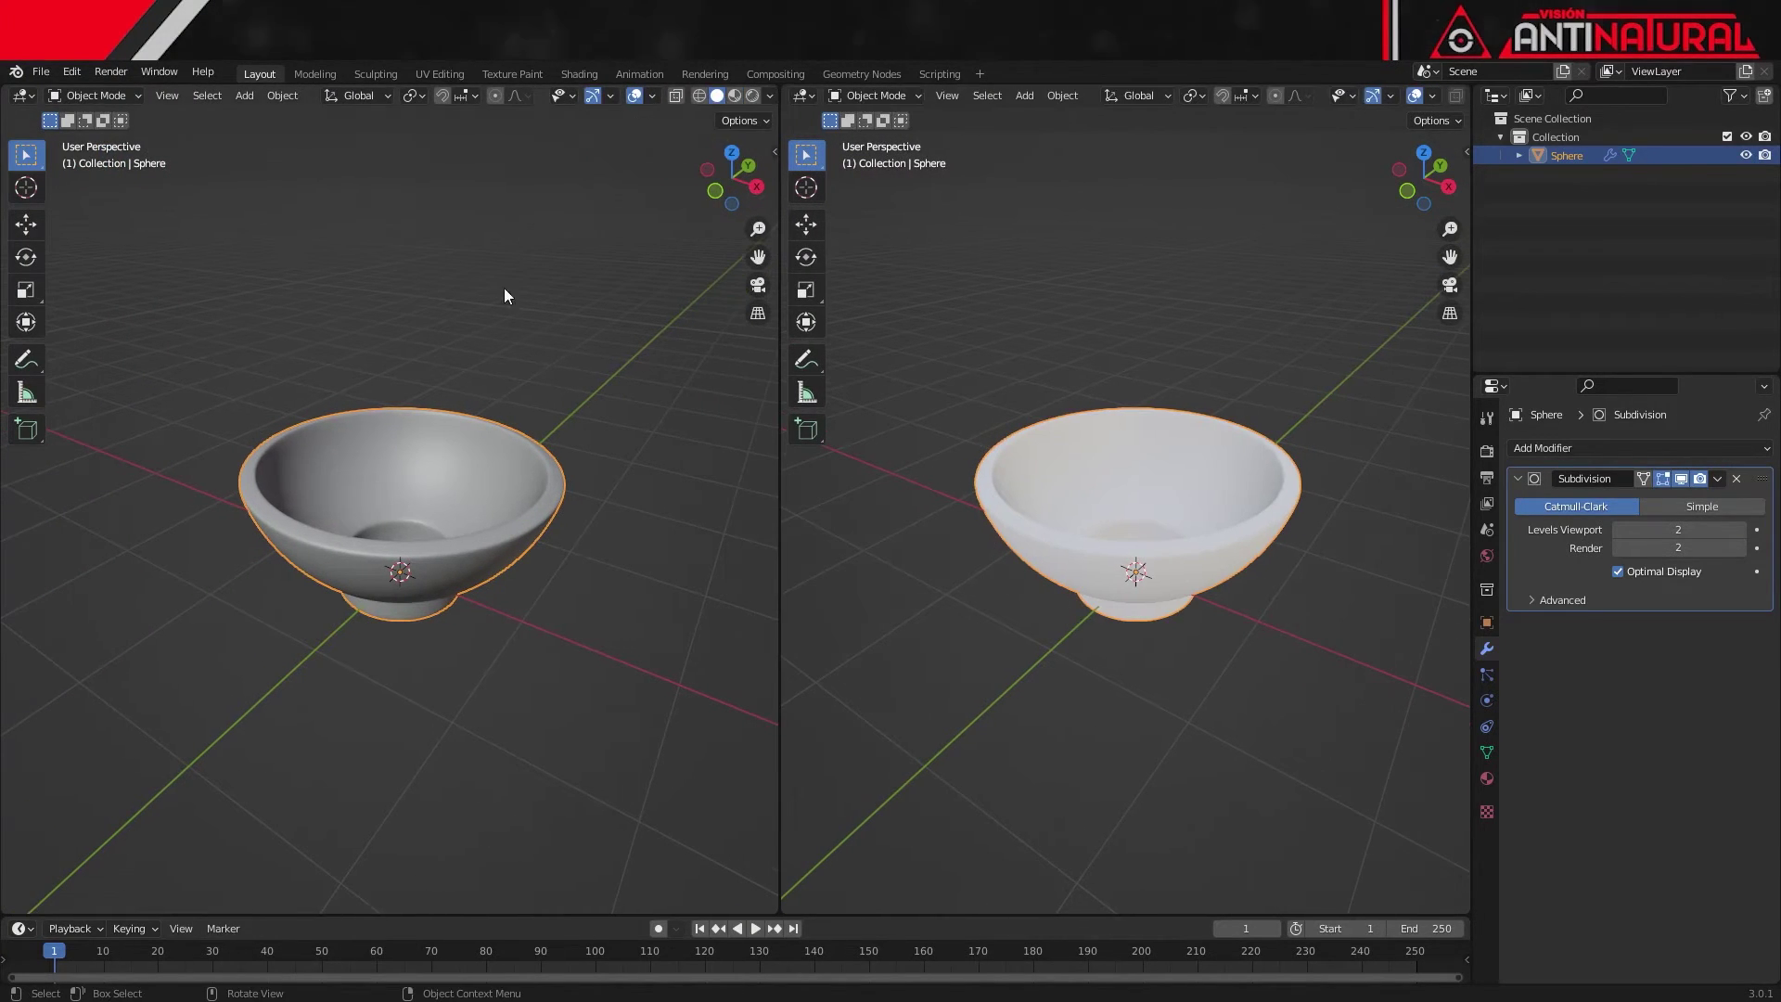
left_click(22, 96)
left_click(74, 265)
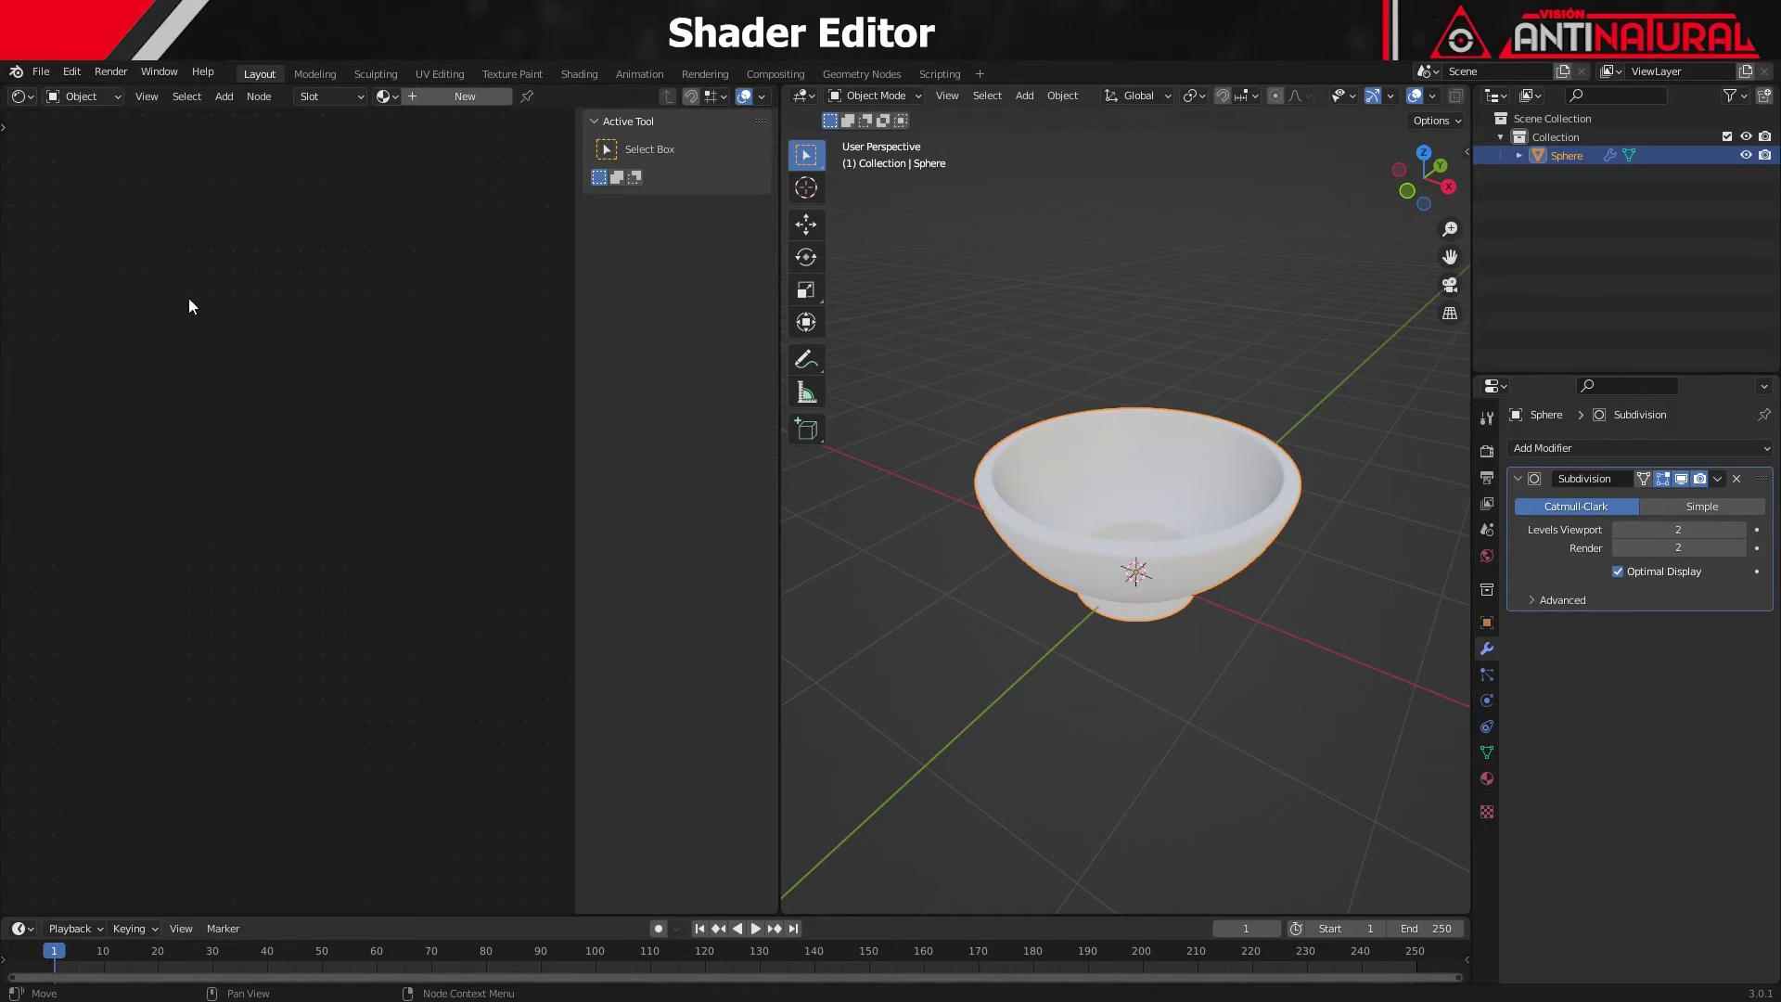
key("n")
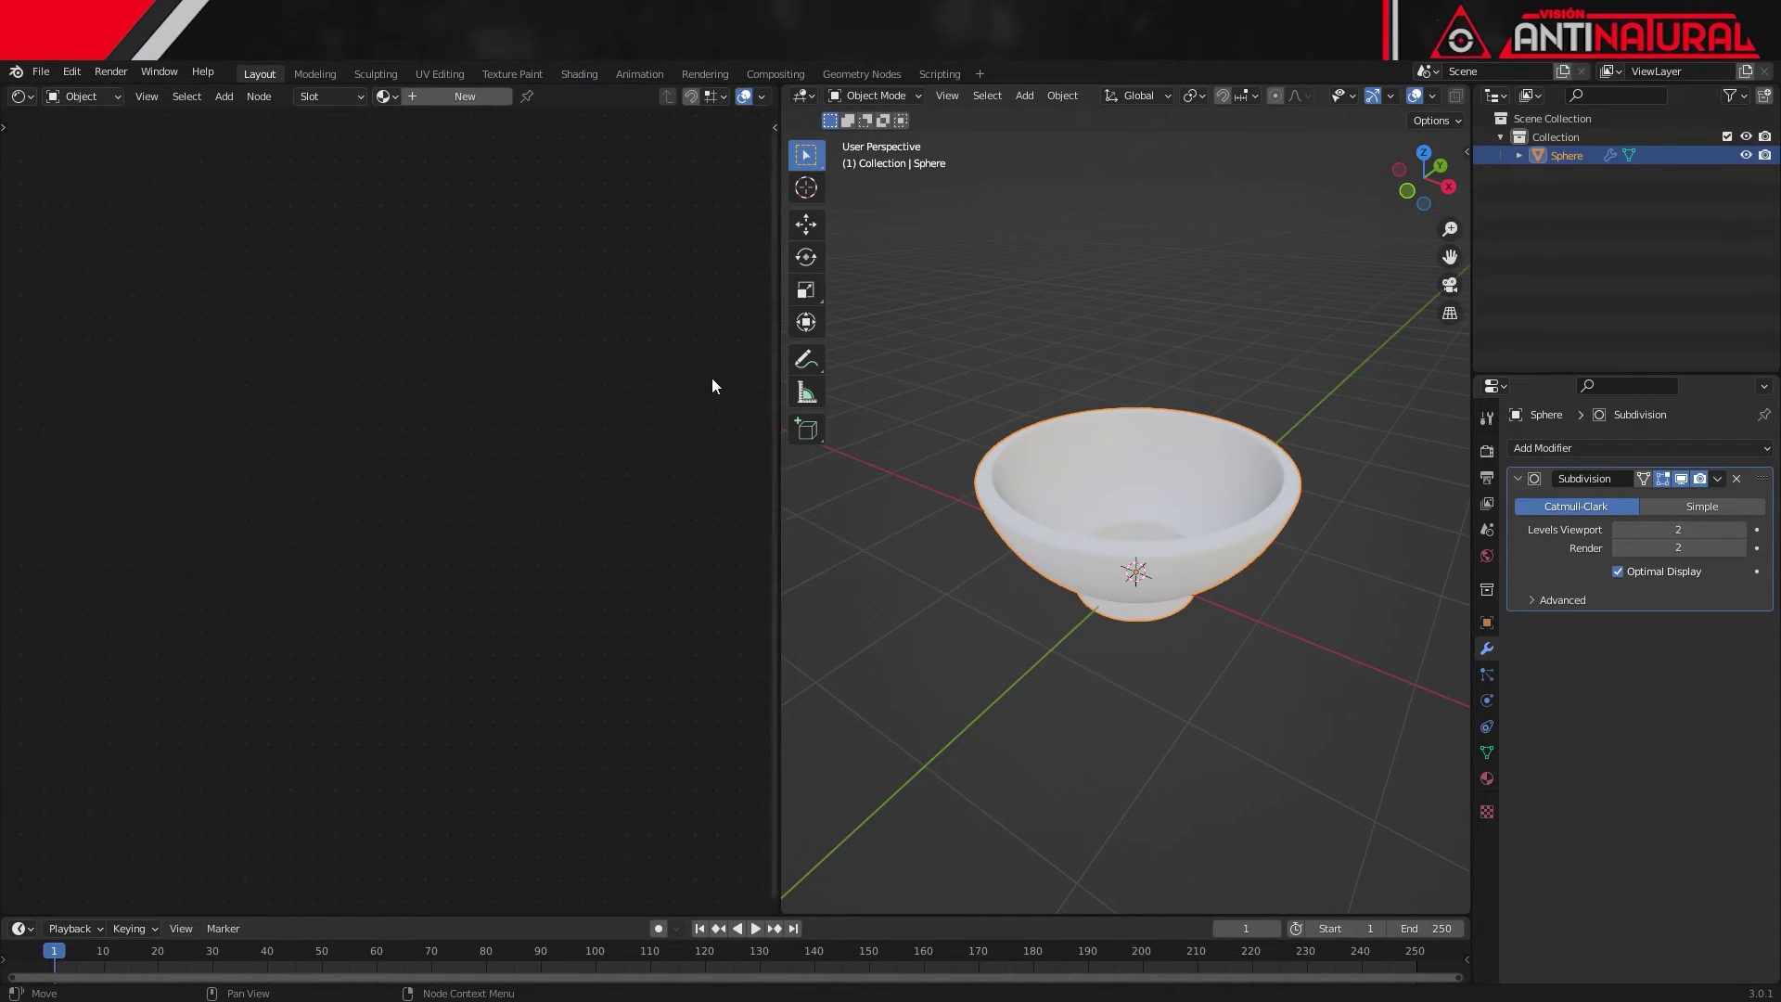
left_click(482, 96)
scroll(484, 705, "up", 2)
middle_click_drag(486, 728, 579, 595)
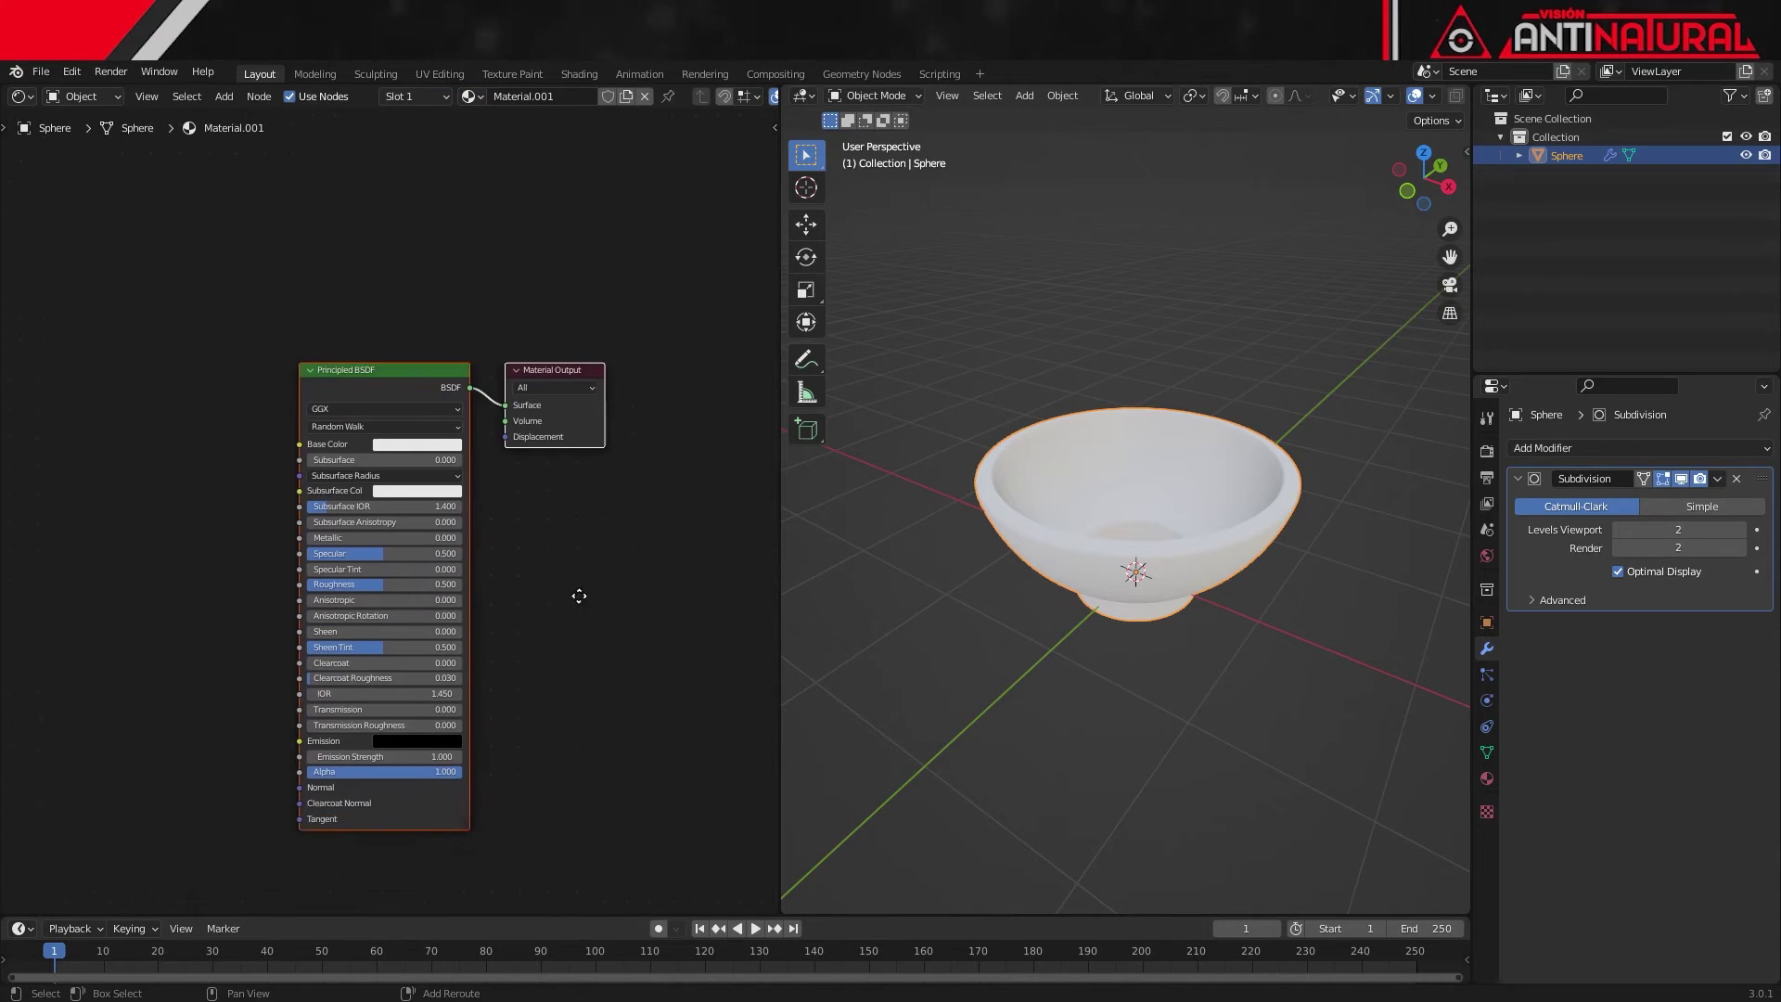
scroll(579, 595, "up", 1)
scroll(588, 592, "up", 1)
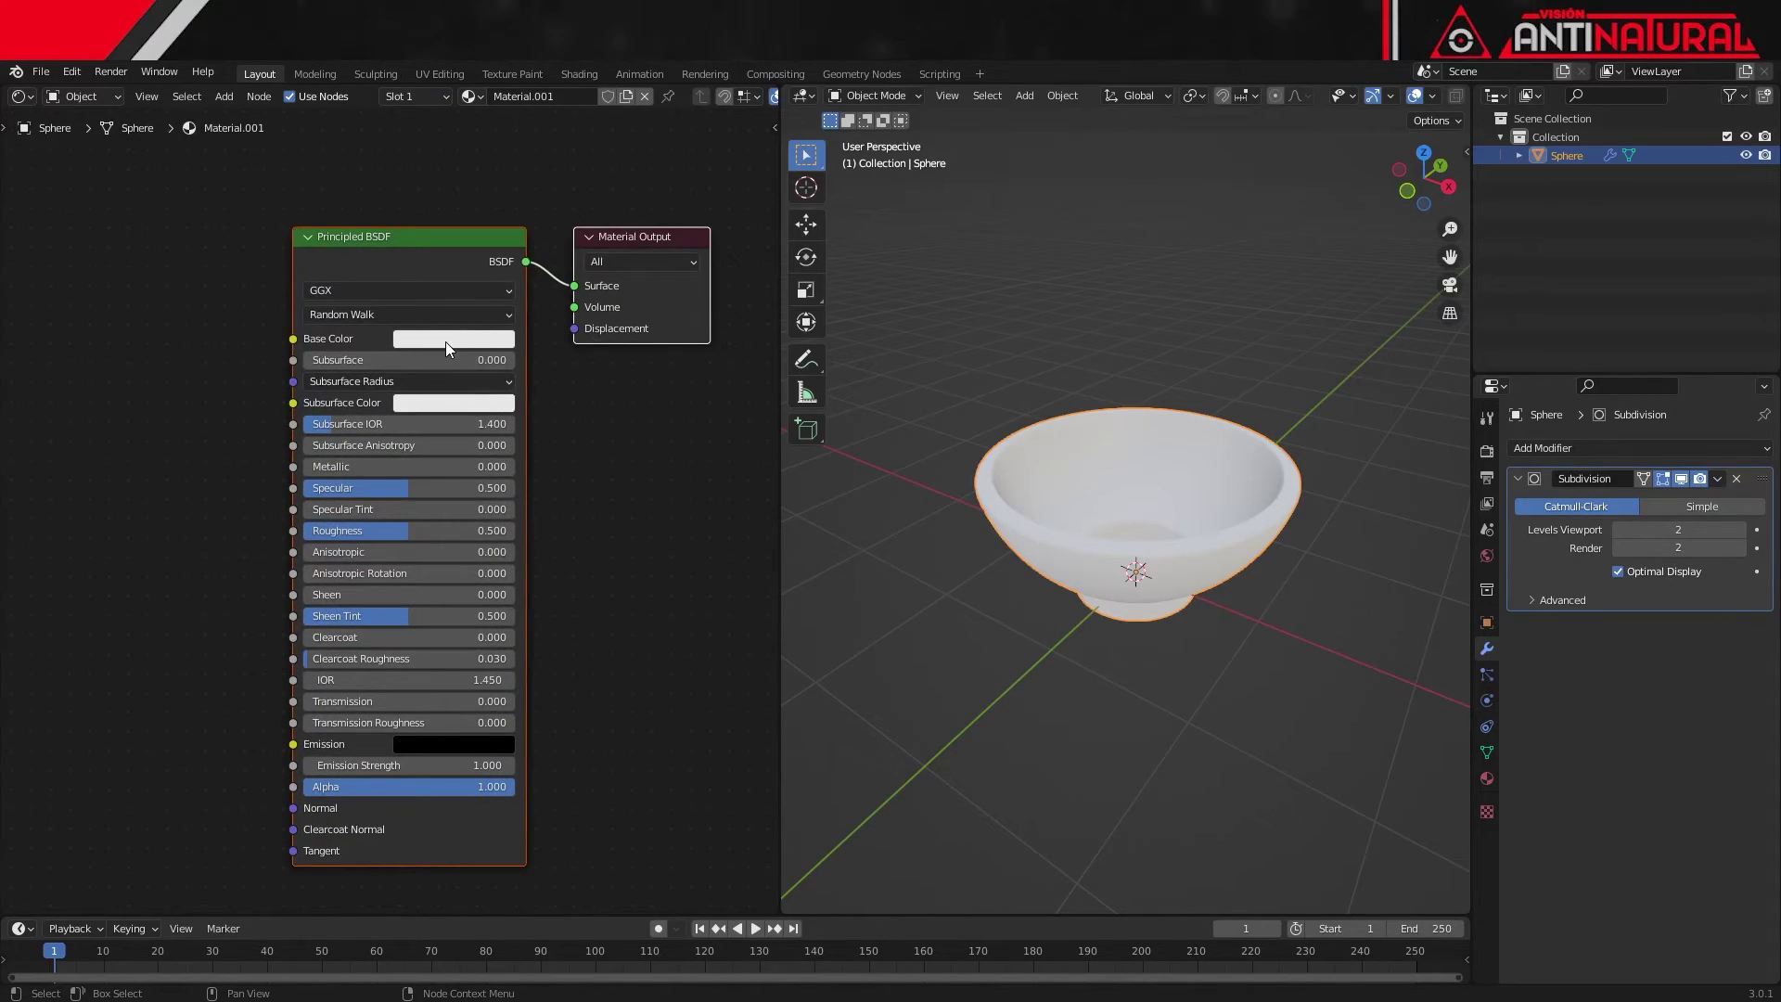
- Make the base colour near black and set Roughness to 0.155
left_click(445, 341)
left_click_drag(559, 398, 559, 480)
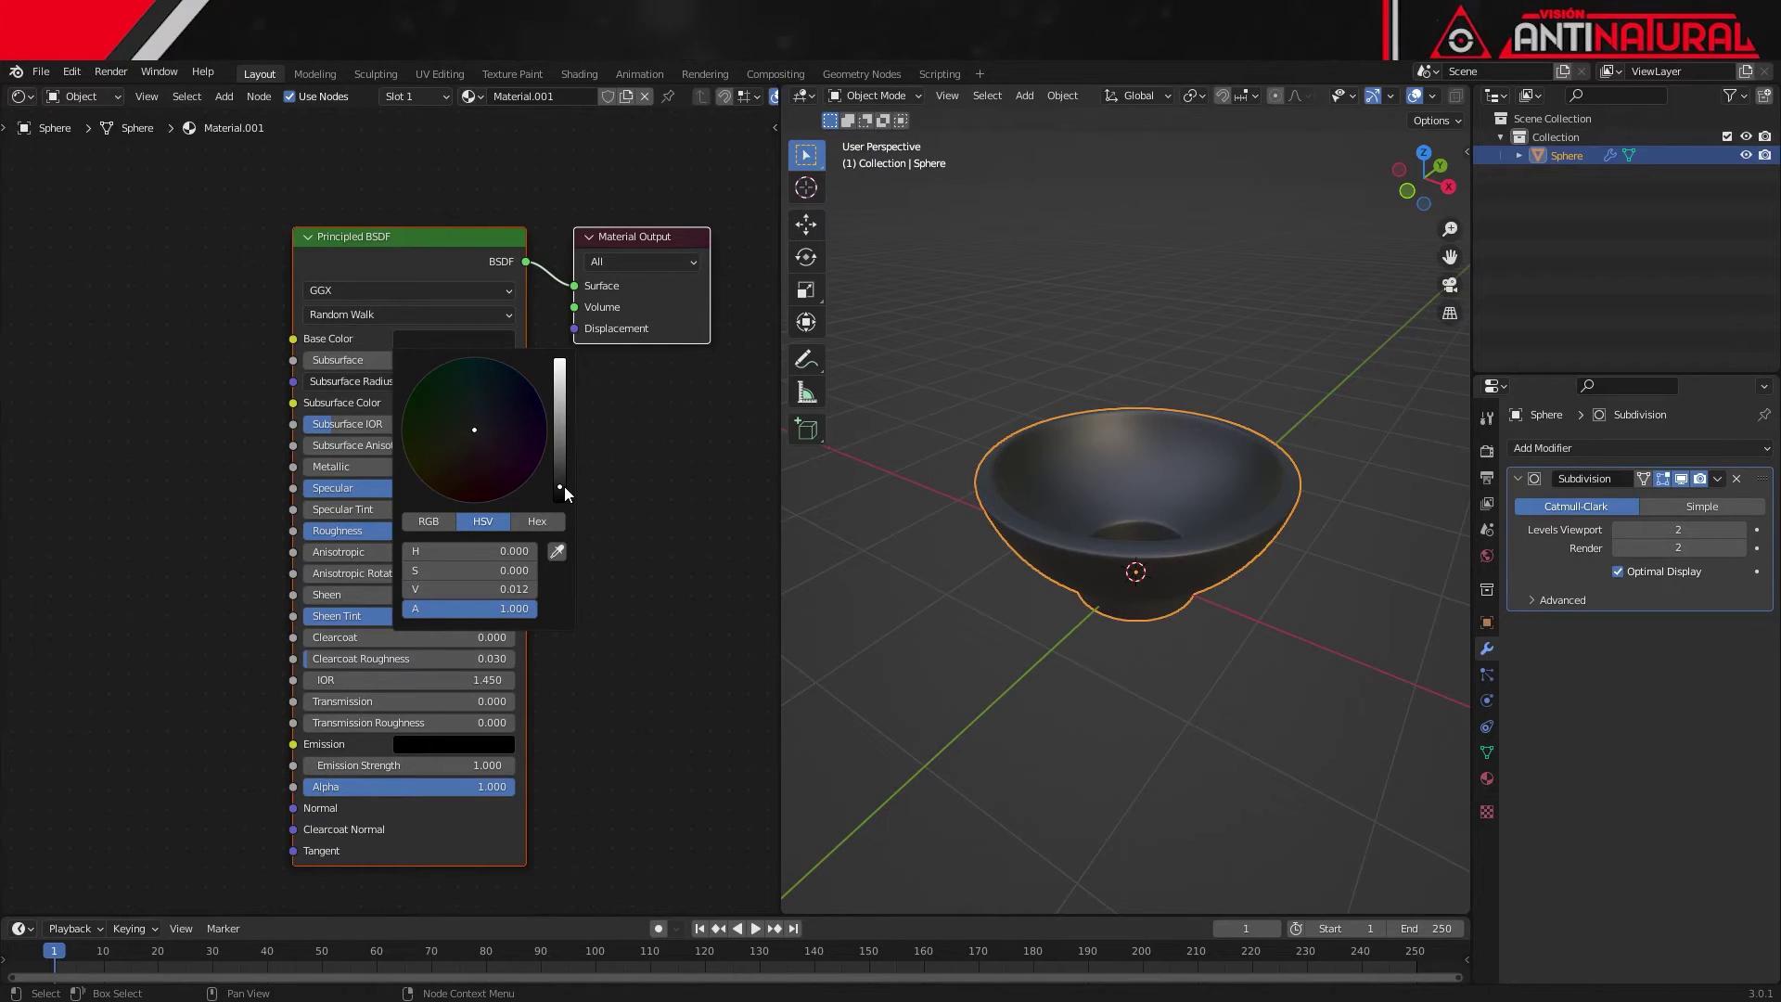
scroll(408, 557, "up", 1)
left_click_drag(397, 536, 397, 536)
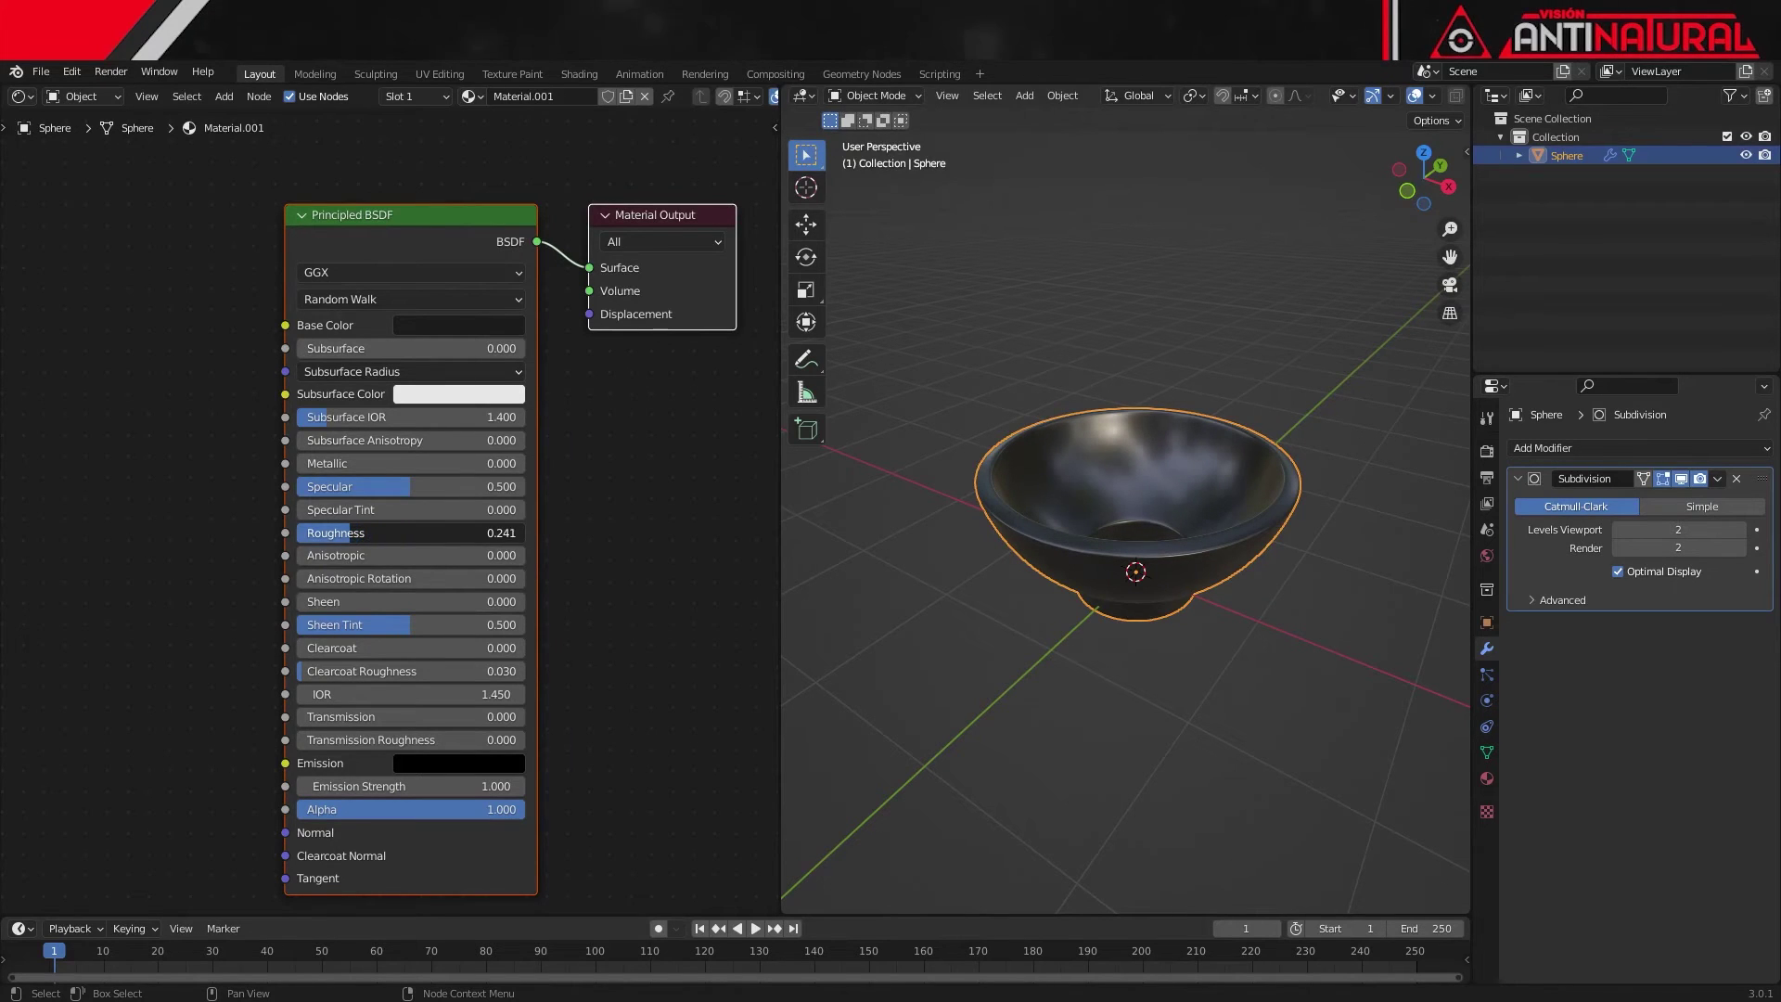
left_click_drag(331, 532, 332, 532)
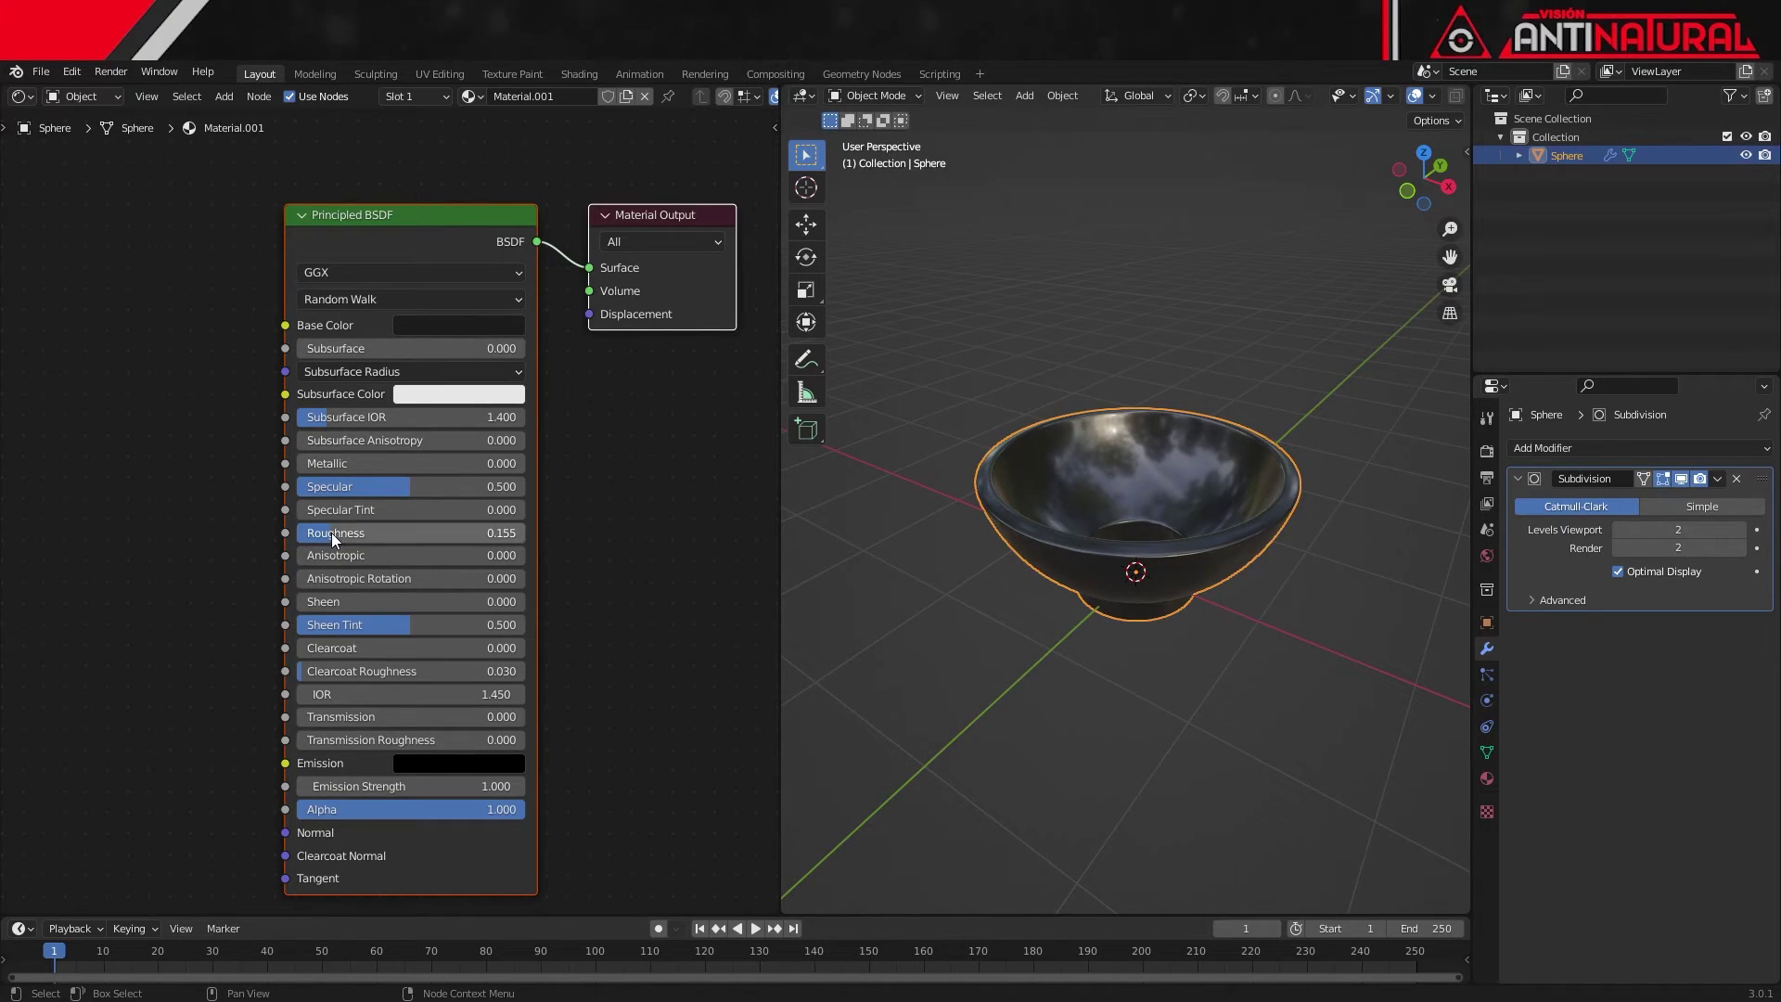
middle_click_drag(593, 642, 600, 640)
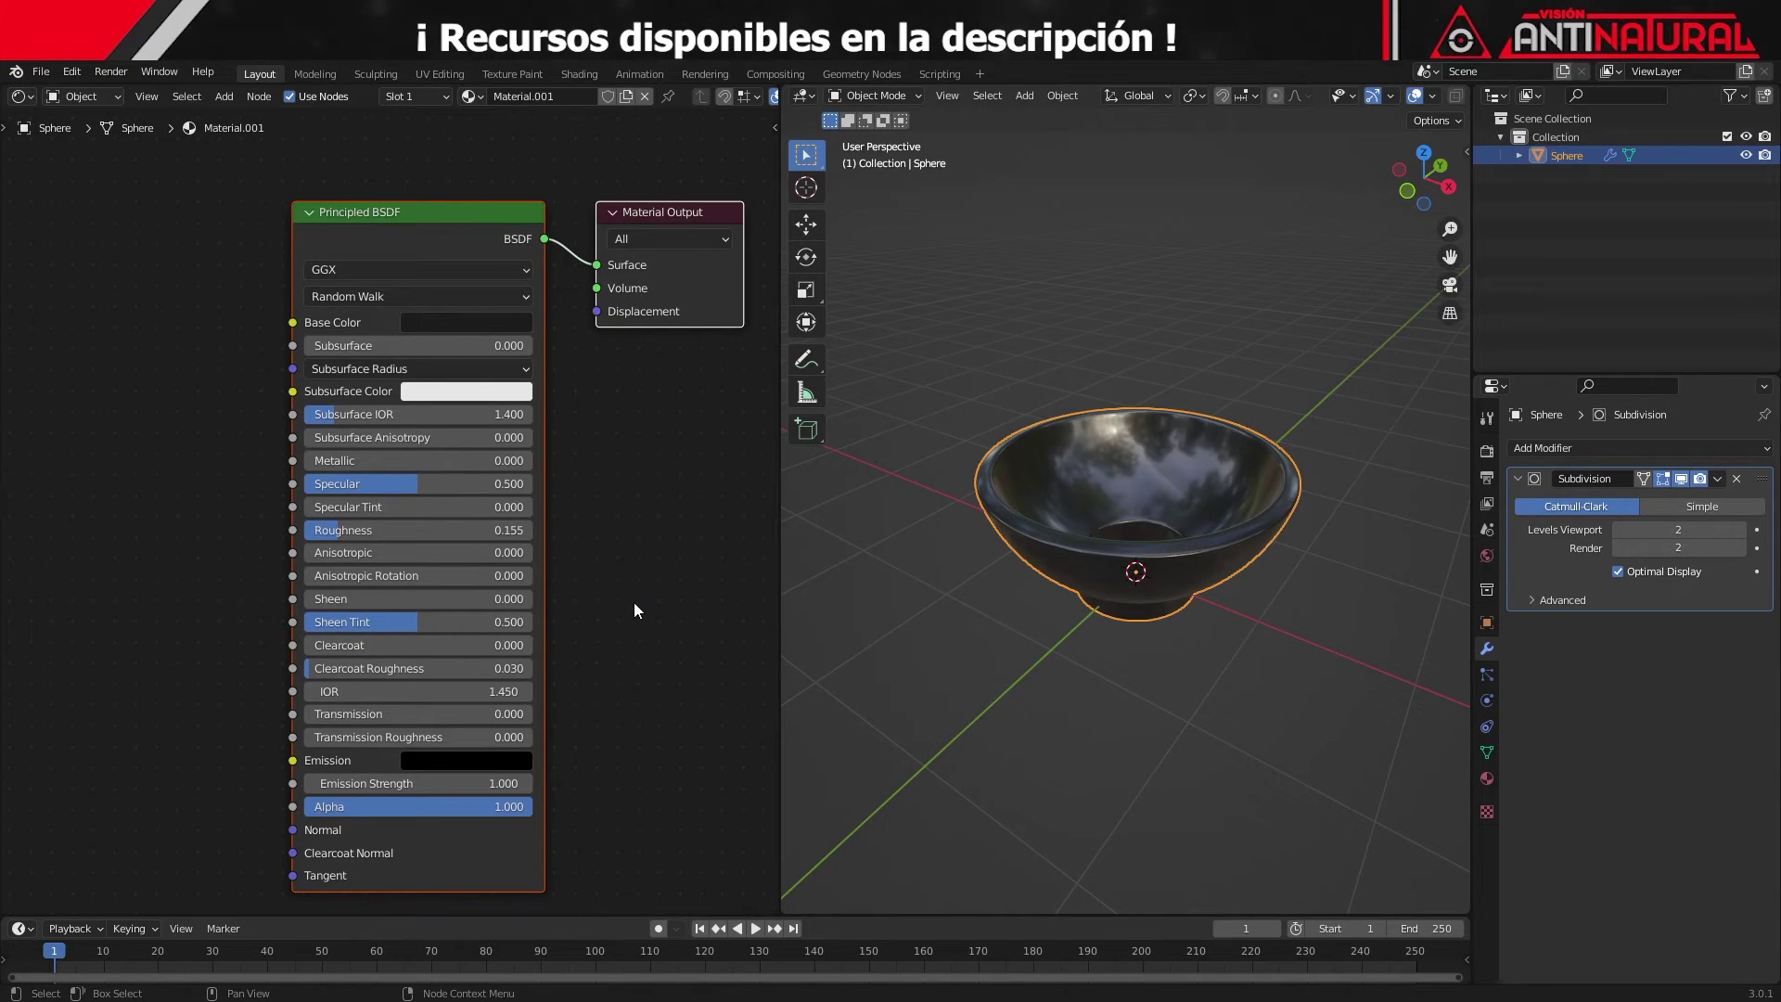
- Drag IMPERFECCIÓN PLÁSTICO.jpg from the file browser into the node editor as an image texture
key("alt+Tab")
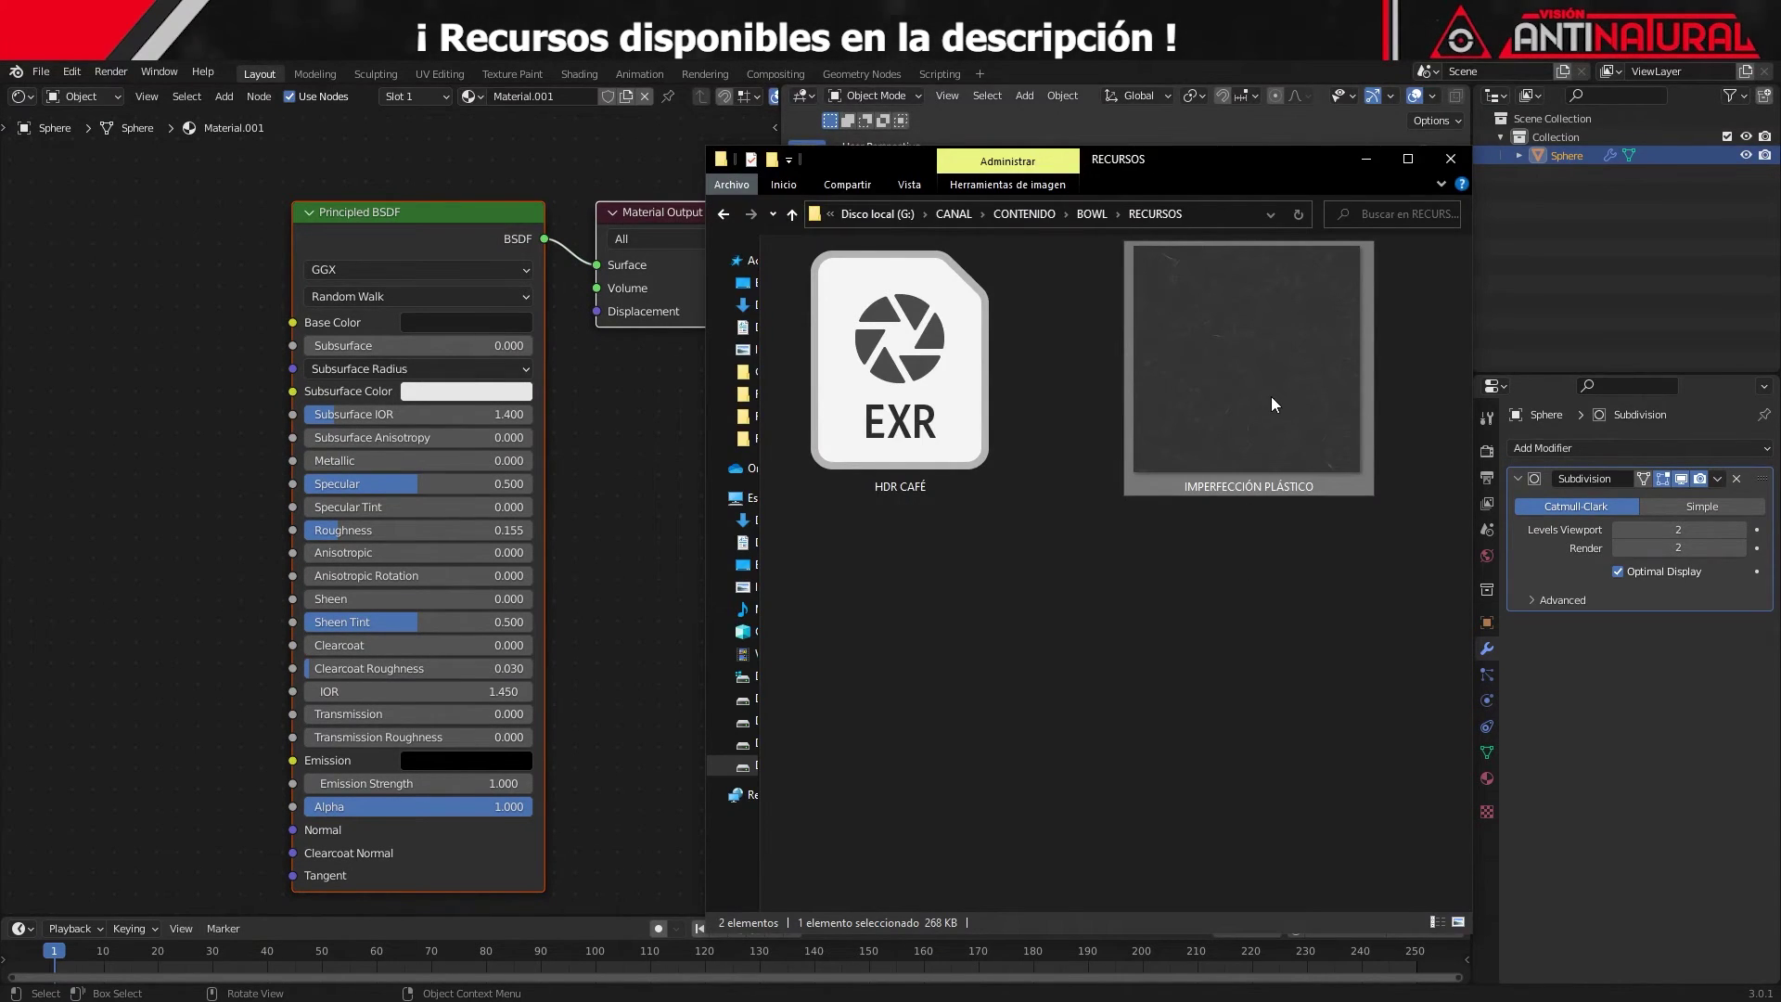
left_click_drag(1282, 393, 47, 439)
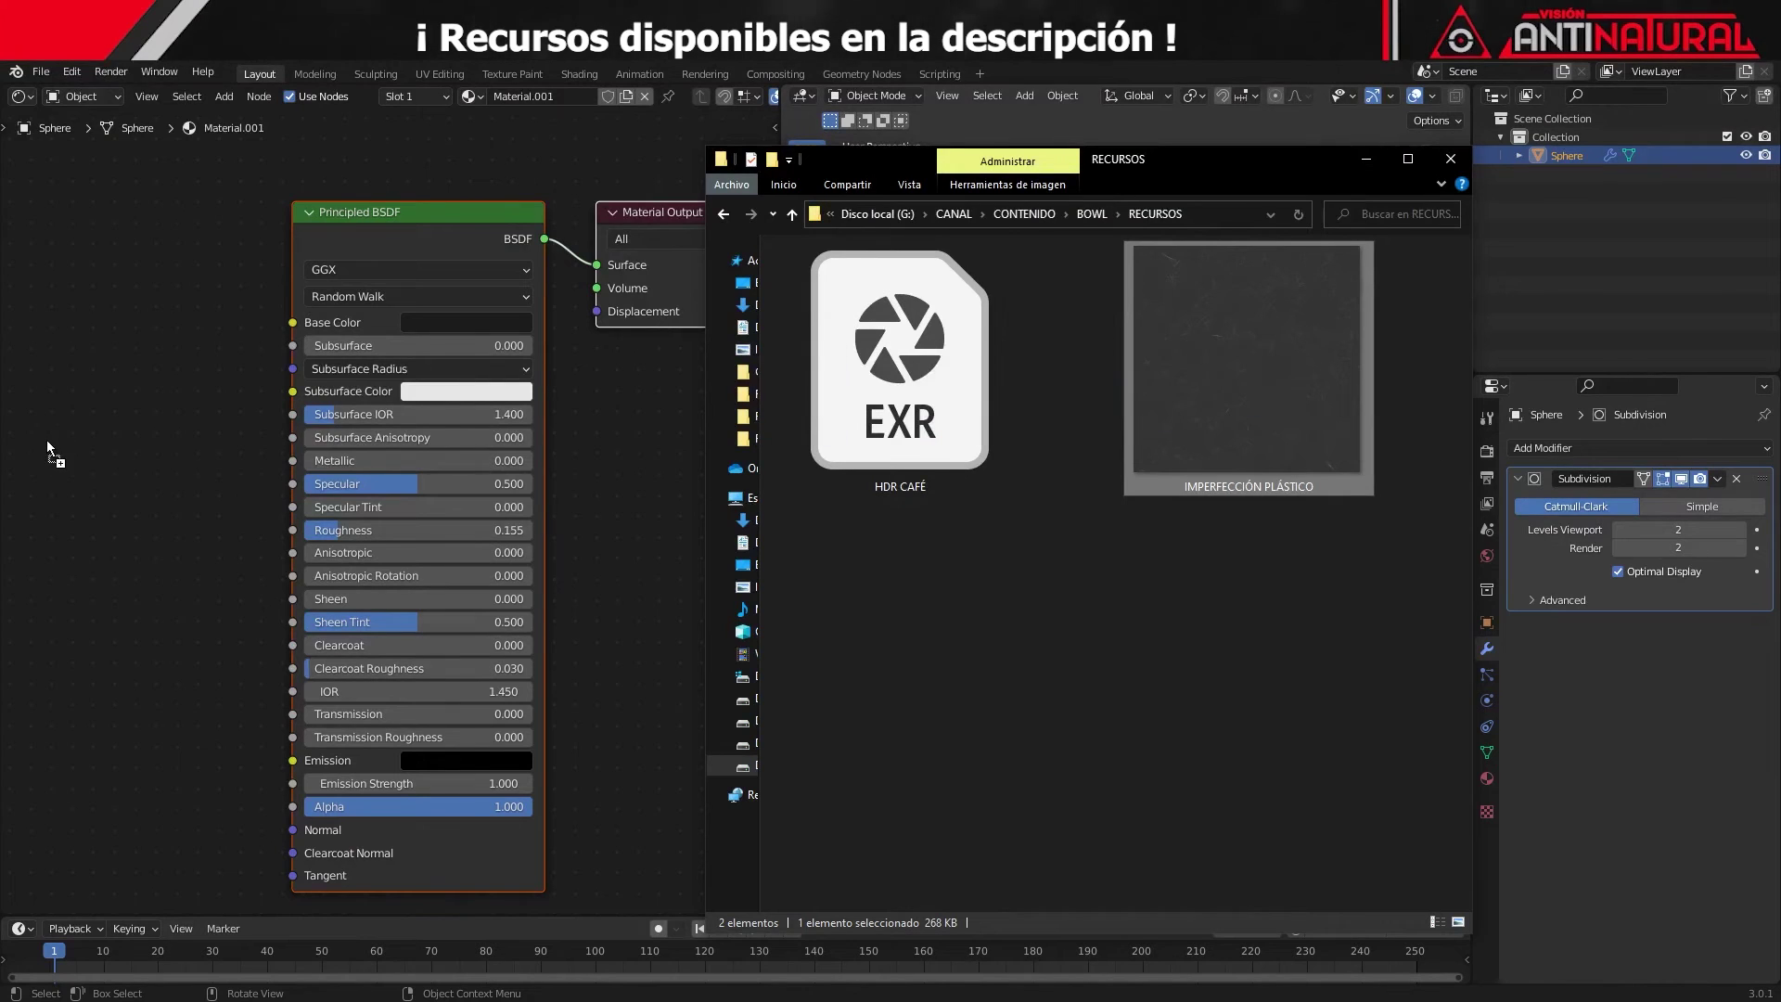
left_click(156, 688)
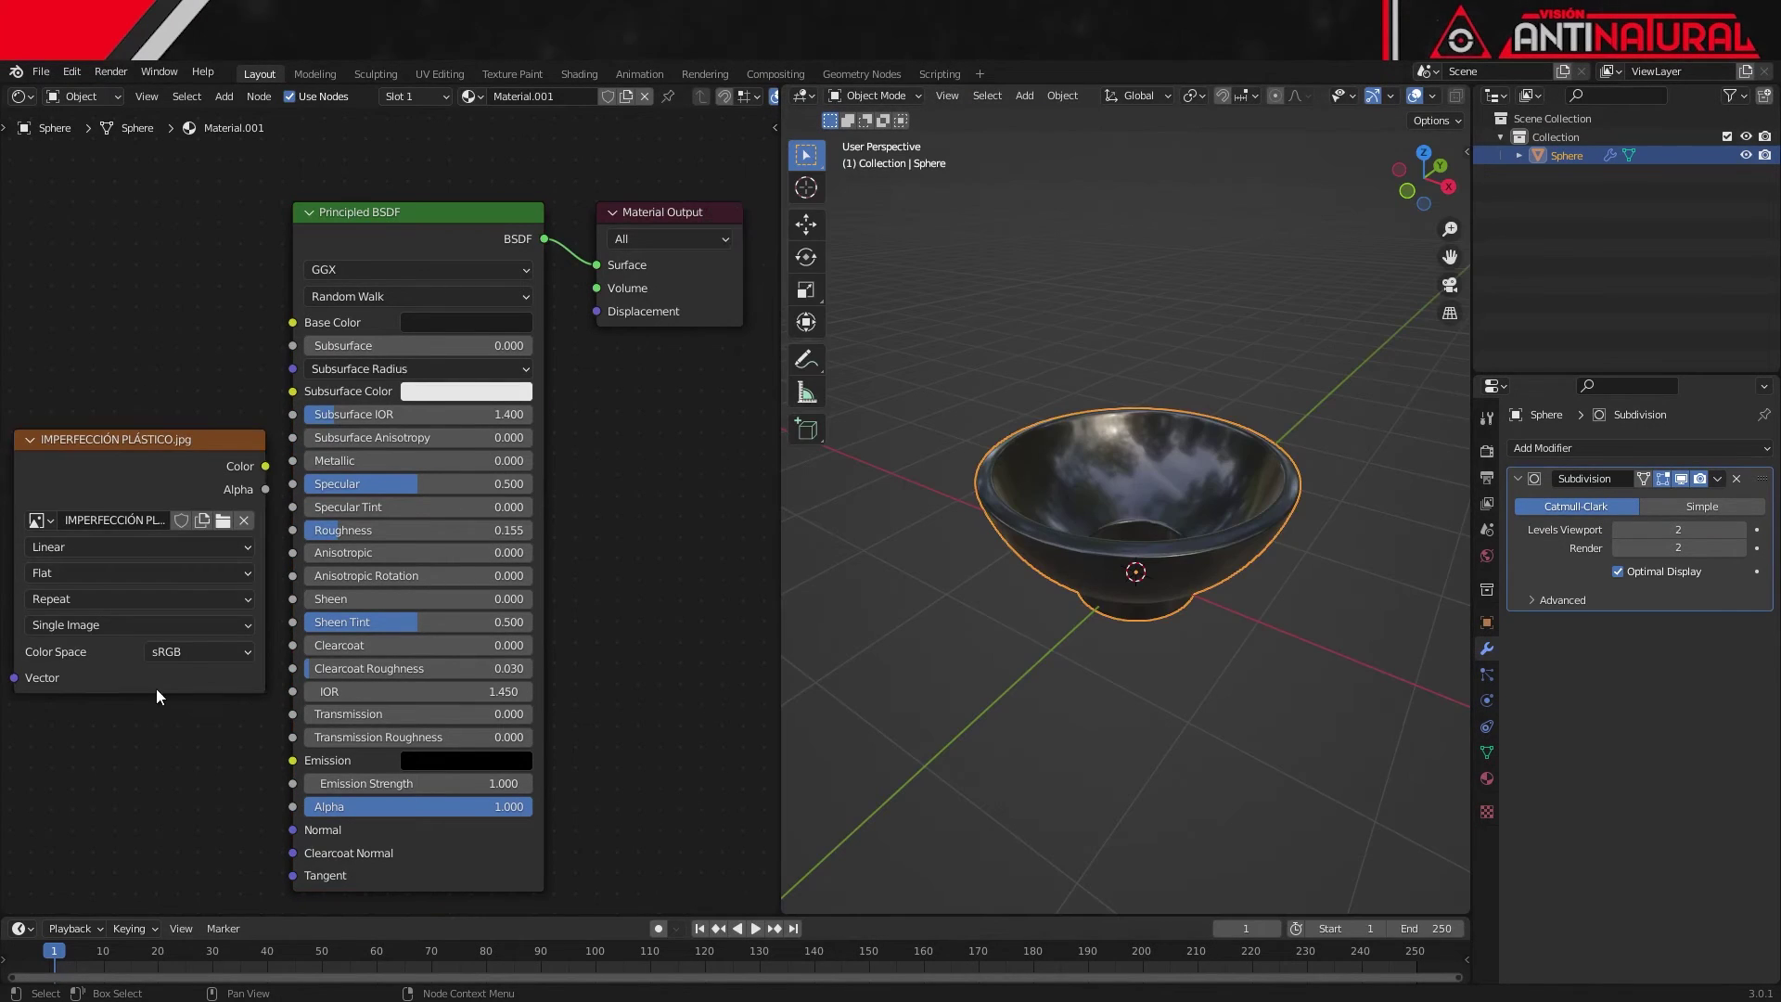
scroll(369, 490, "down", 1)
- Connect the imperfection image's Color output to the Principled BSDF Roughness input
mouse_move(368, 432)
left_mouse_down()
mouse_move(142, 366)
mouse_move(494, 507)
left_mouse_up()
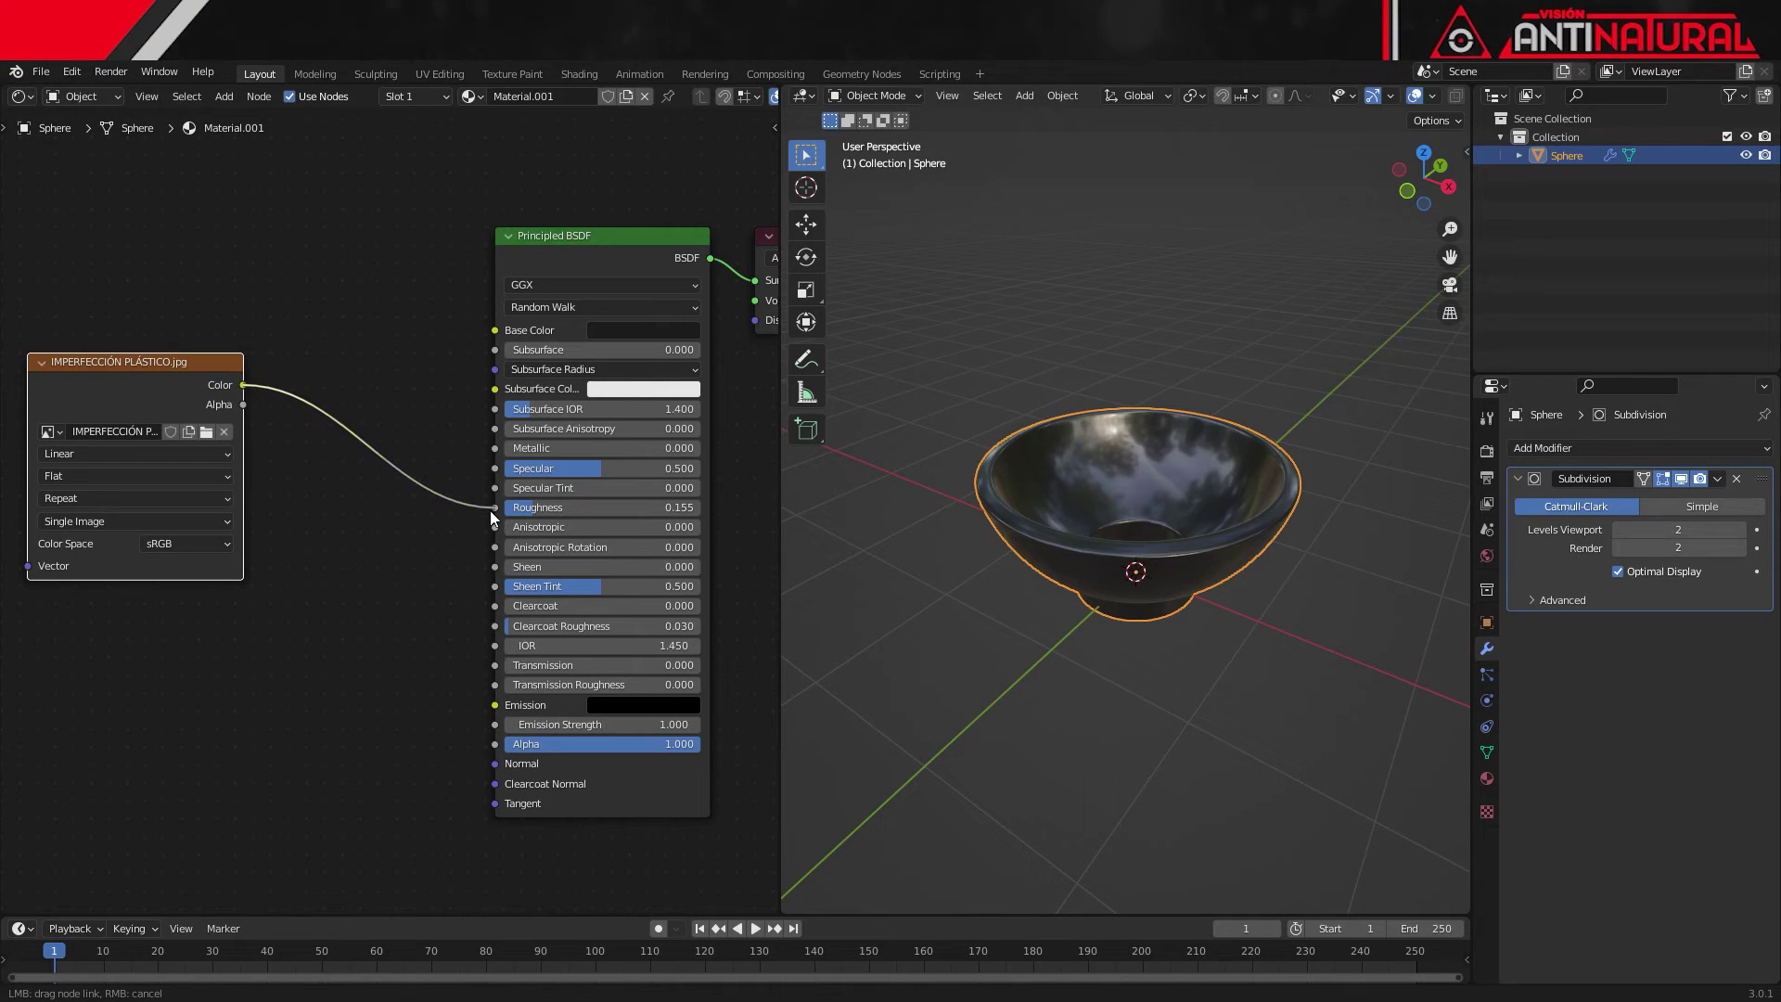
scroll(1128, 681, "up", 4)
middle_click_drag(1128, 681, 1176, 603)
left_click(317, 230)
- Insert a ColorRamp on the image-to-roughness link and move its white stop toward the middle
key("shift+a")
left_click(317, 230)
type("co")
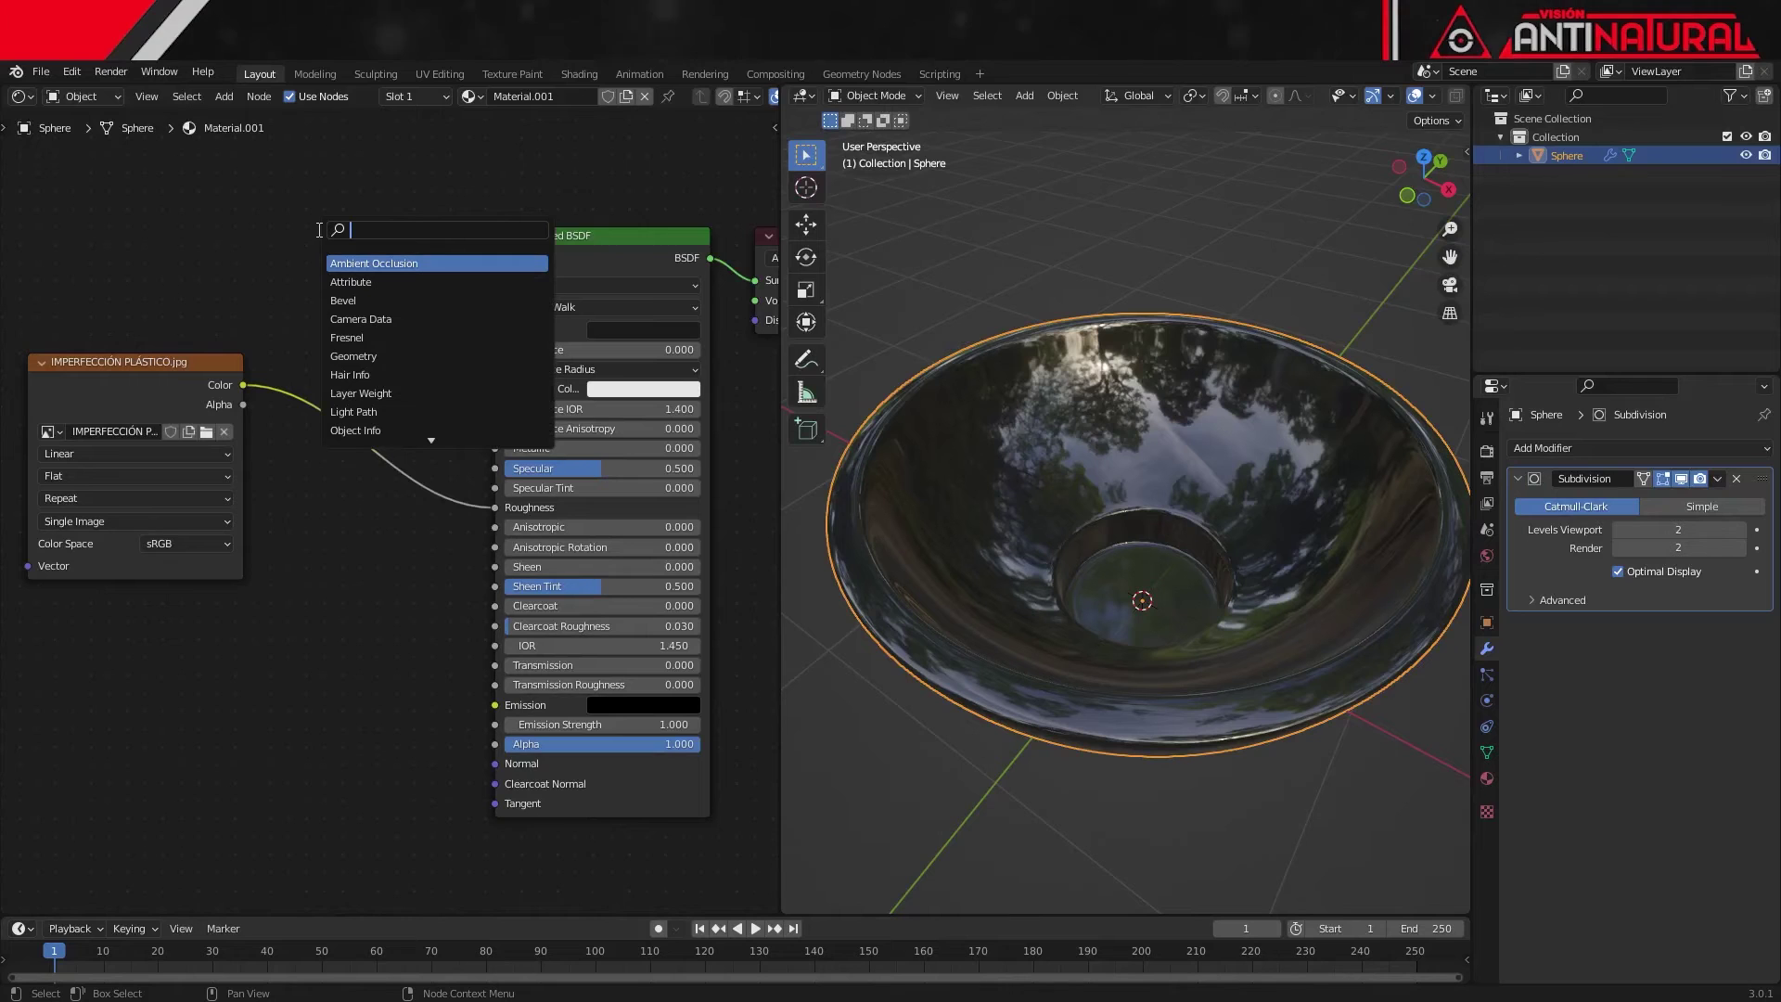
type("l")
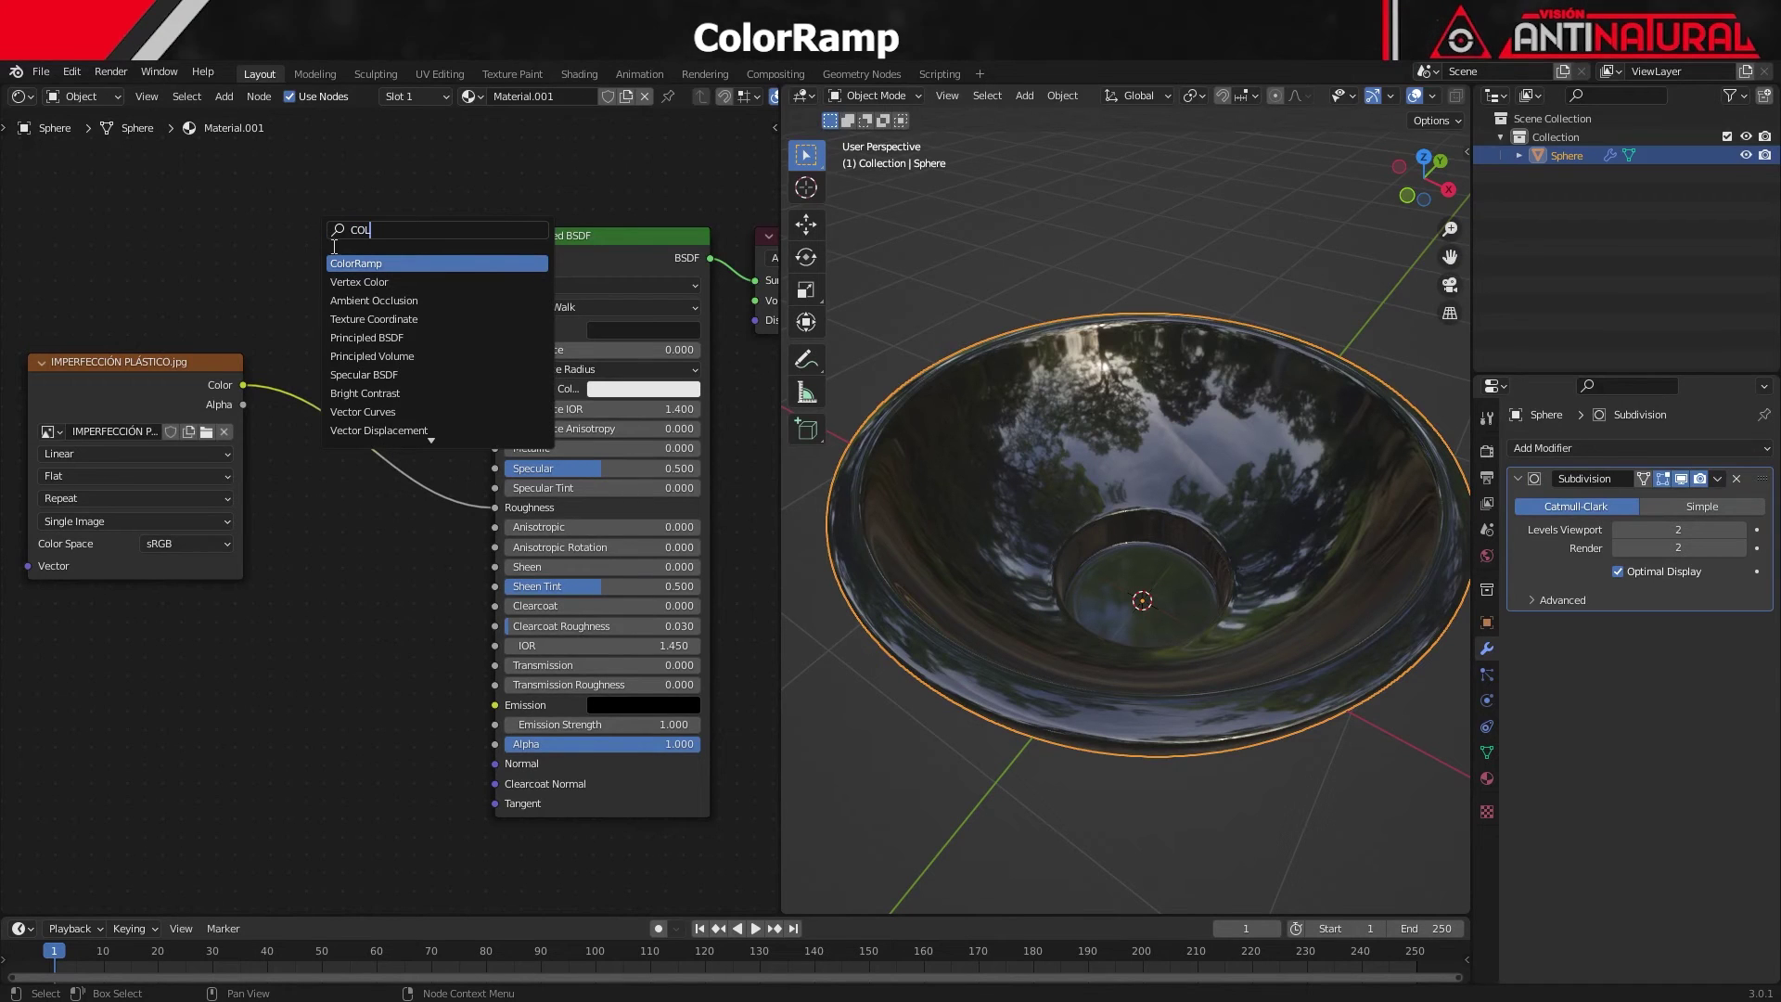
key("Return")
left_click(342, 353)
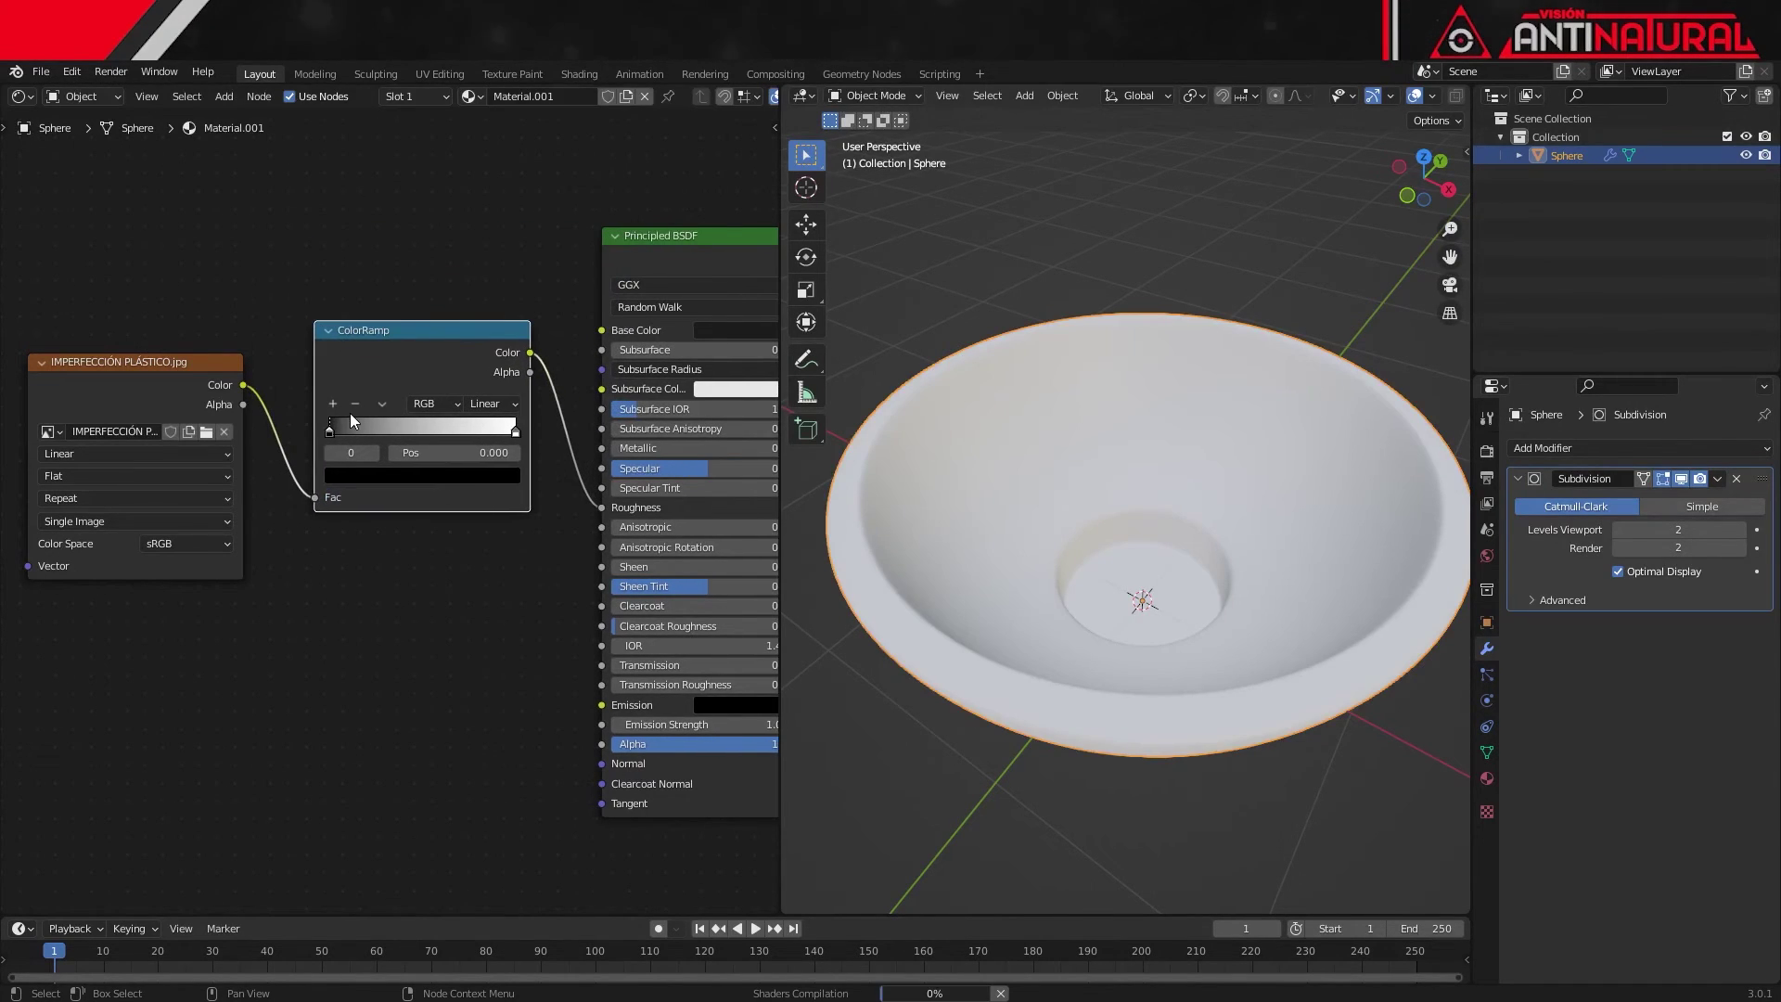
left_click(512, 432)
left_click_drag(512, 432, 471, 439)
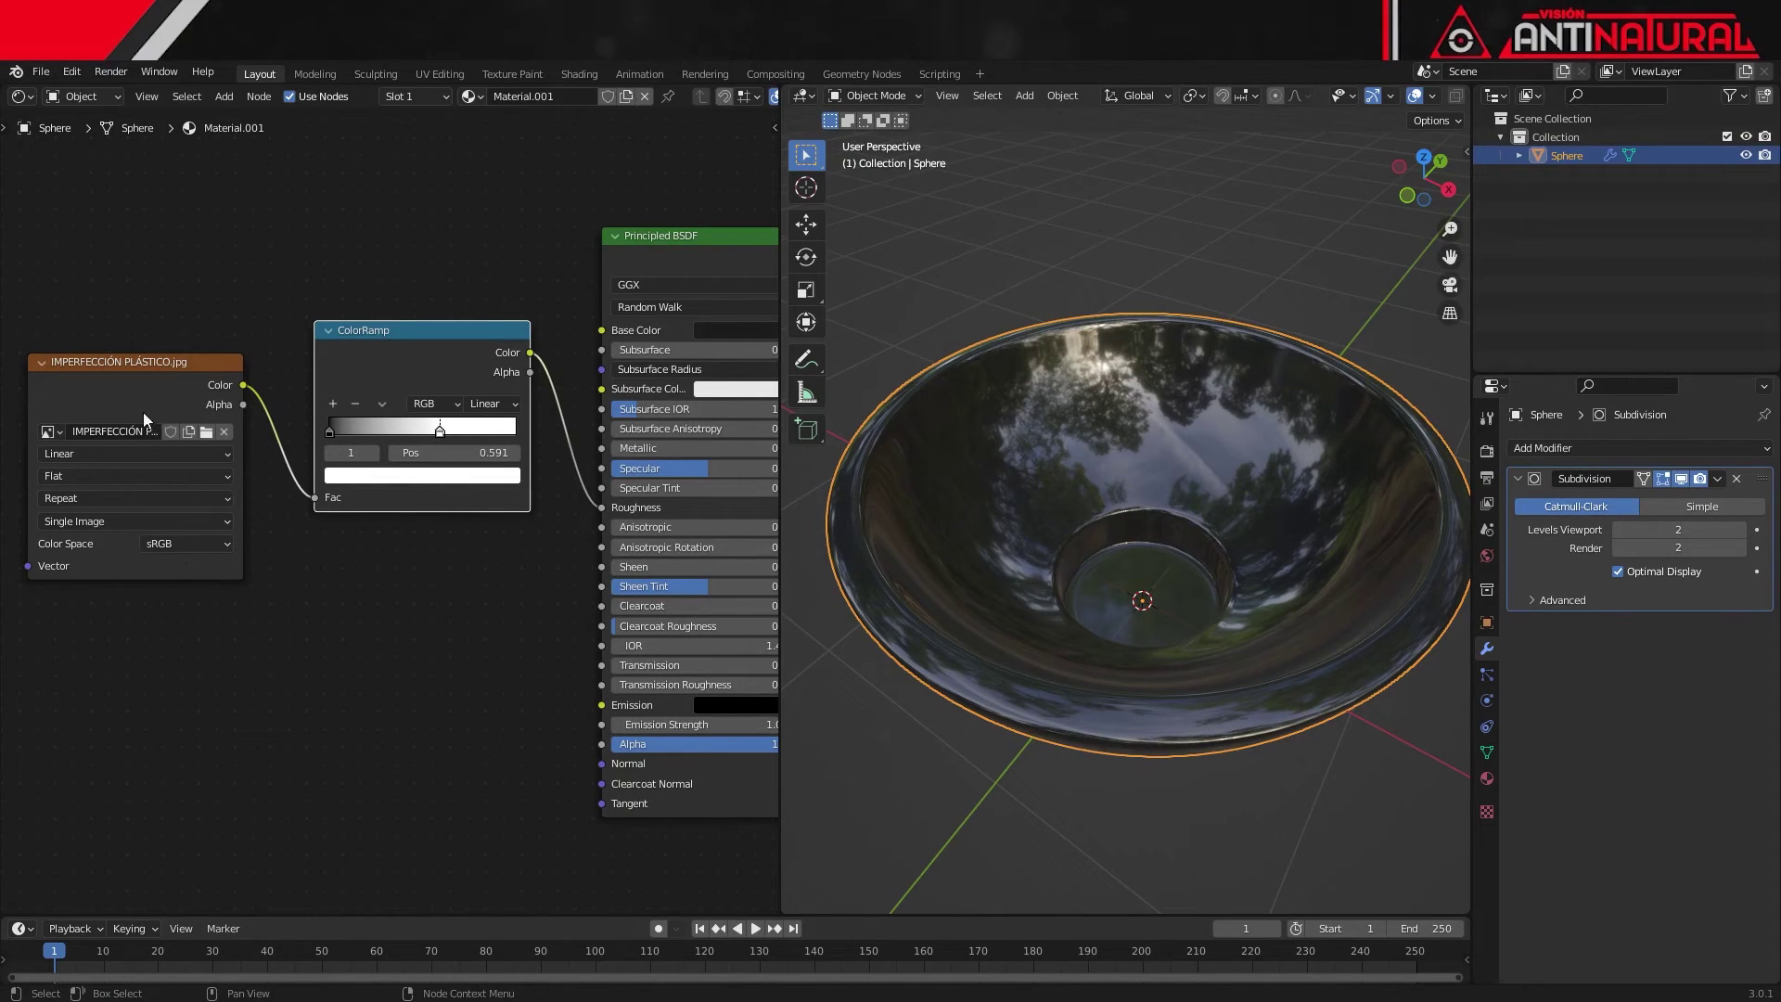
- Set the image's colour space to Non-Color and shift the ramp's black stop right
left_click(185, 544)
left_click(193, 621)
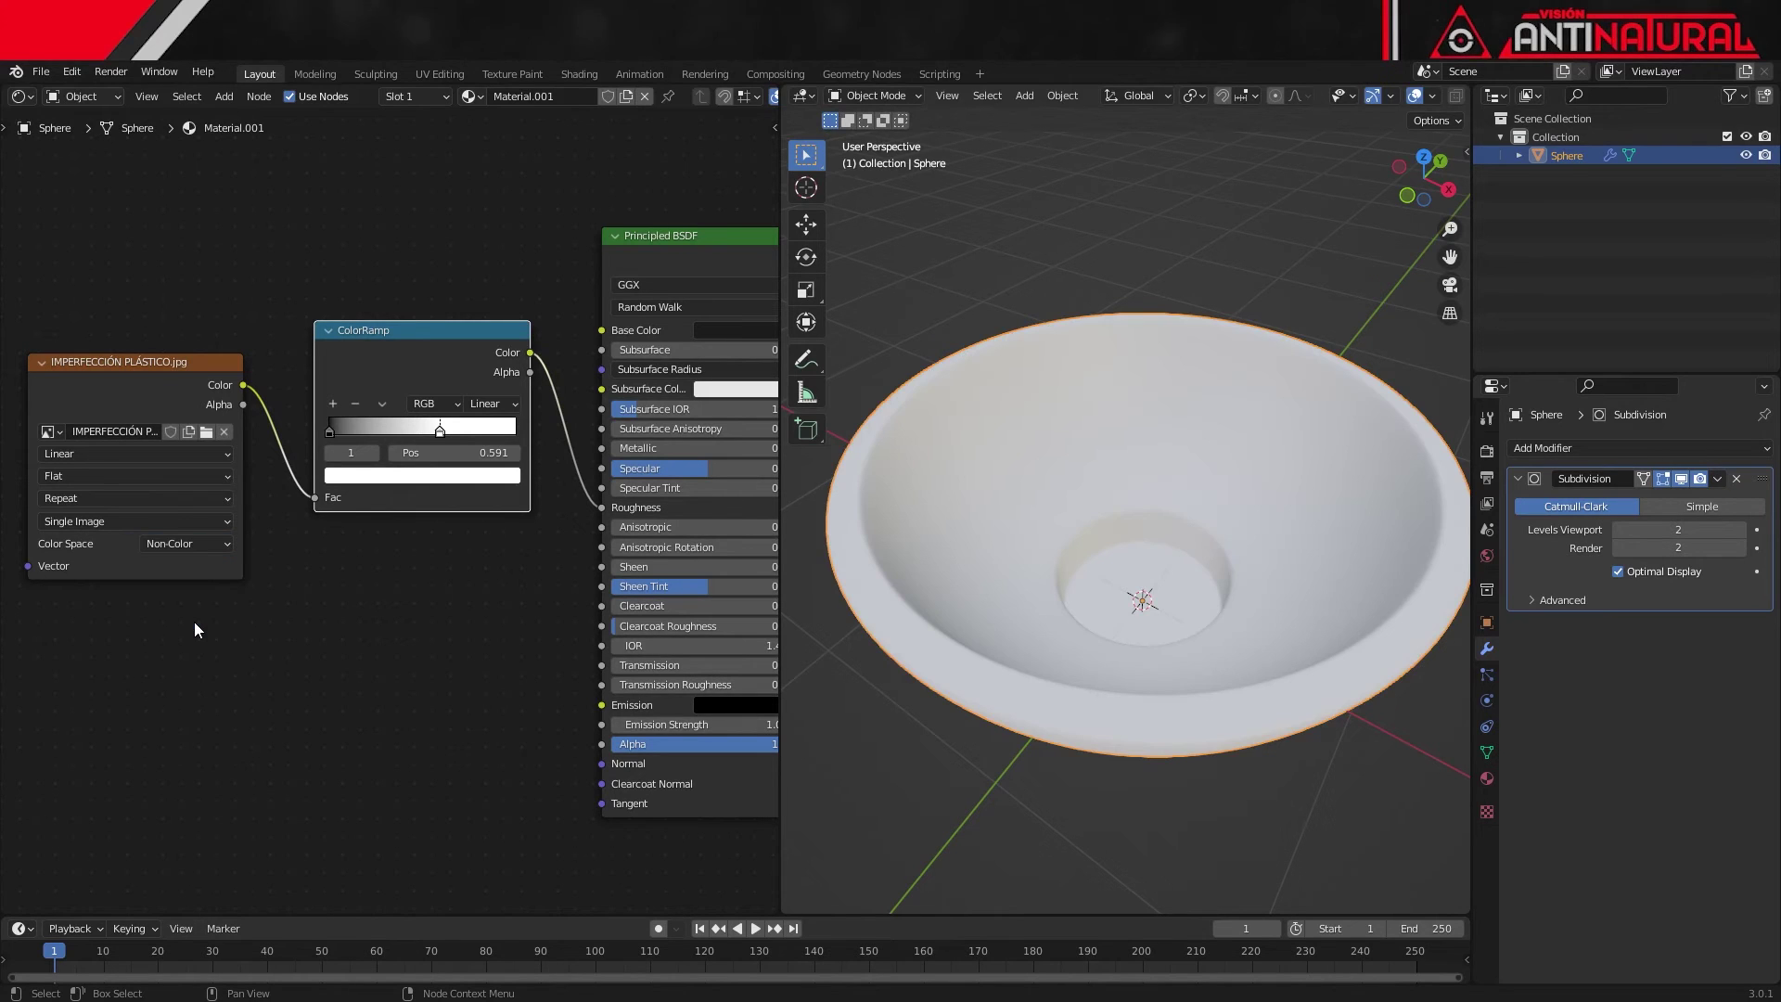
scroll(1148, 419, "up", 3)
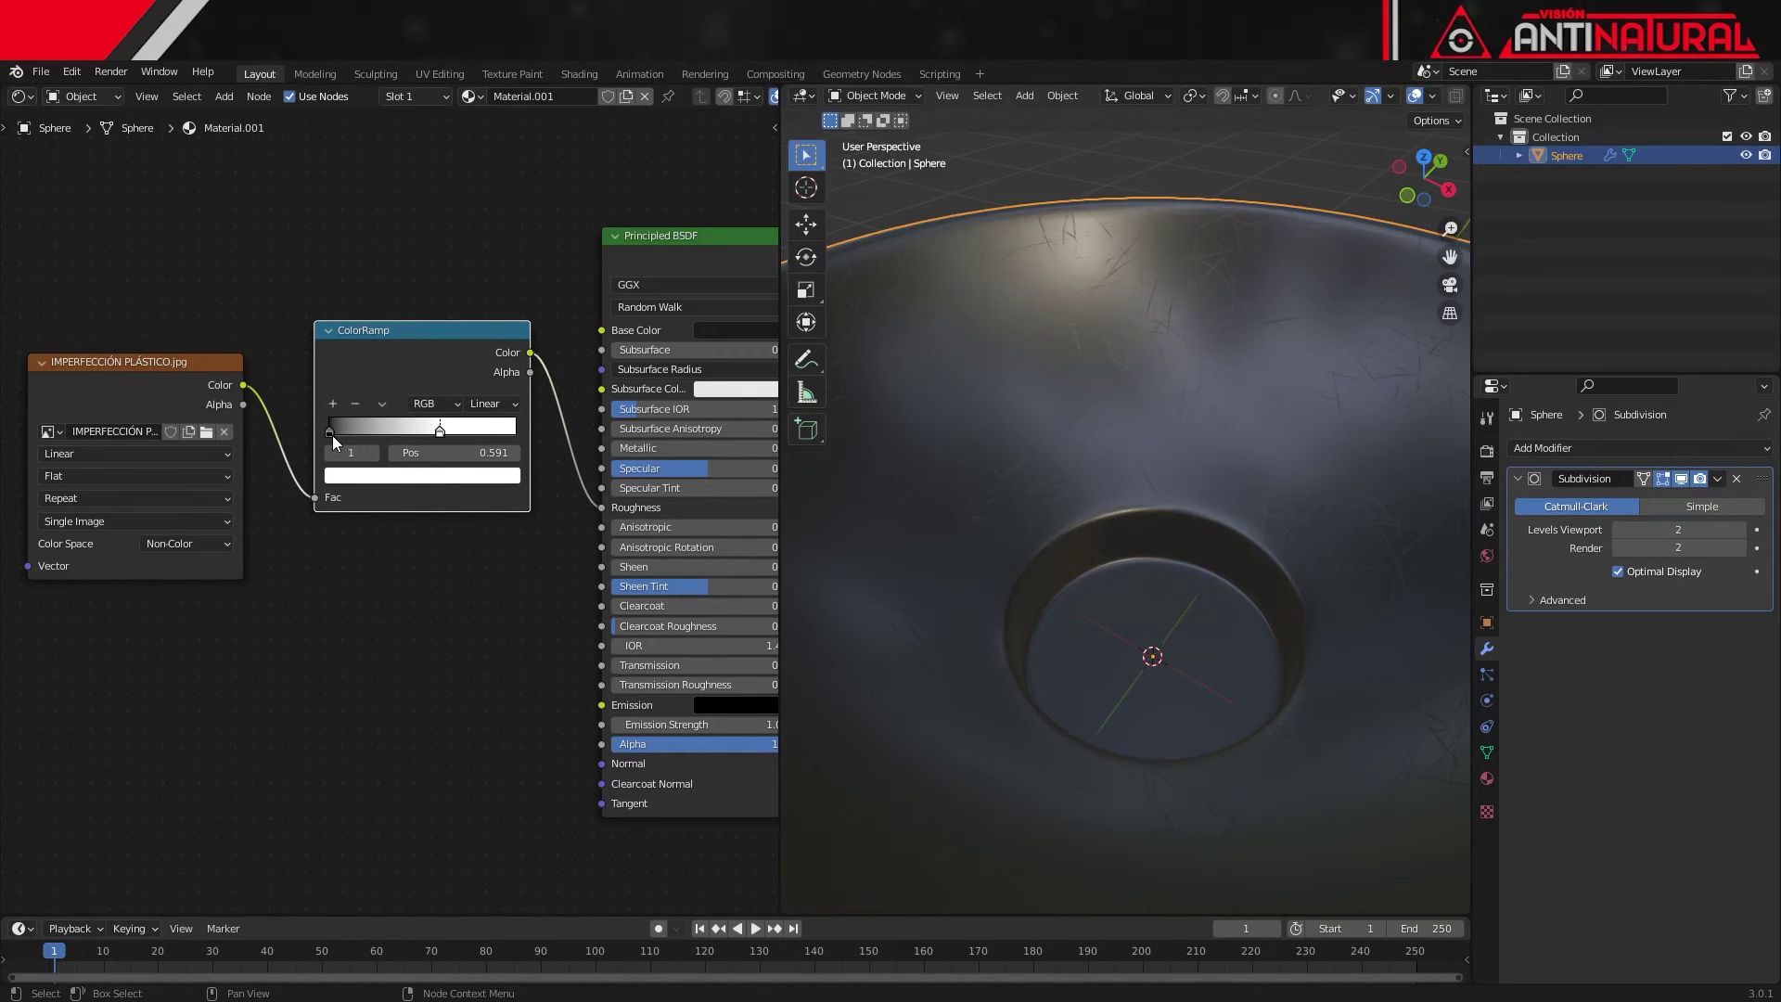
left_click_drag(331, 432, 459, 432)
mouse_move(1221, 481)
middle_mouse_down()
mouse_move(1220, 672)
mouse_move(1215, 492)
mouse_move(1205, 532)
mouse_move(1222, 666)
middle_mouse_up()
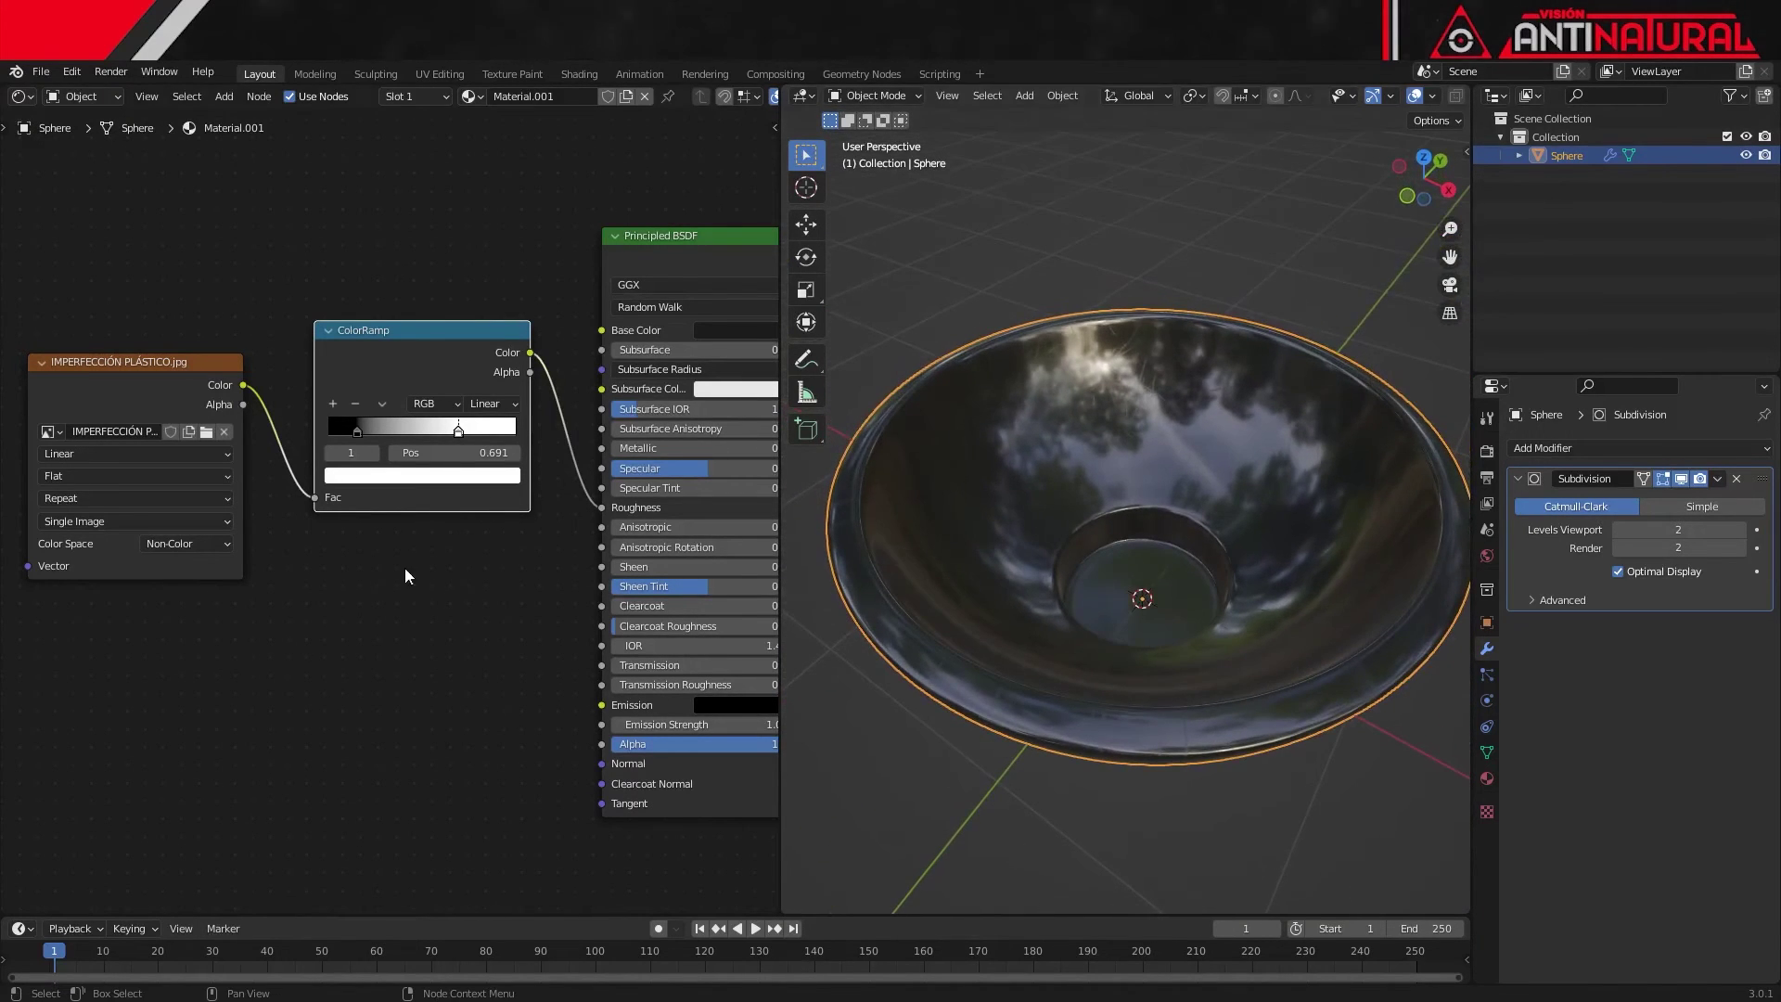
middle_click_drag(421, 613, 276, 624)
middle_click_drag(1094, 316, 1098, 413)
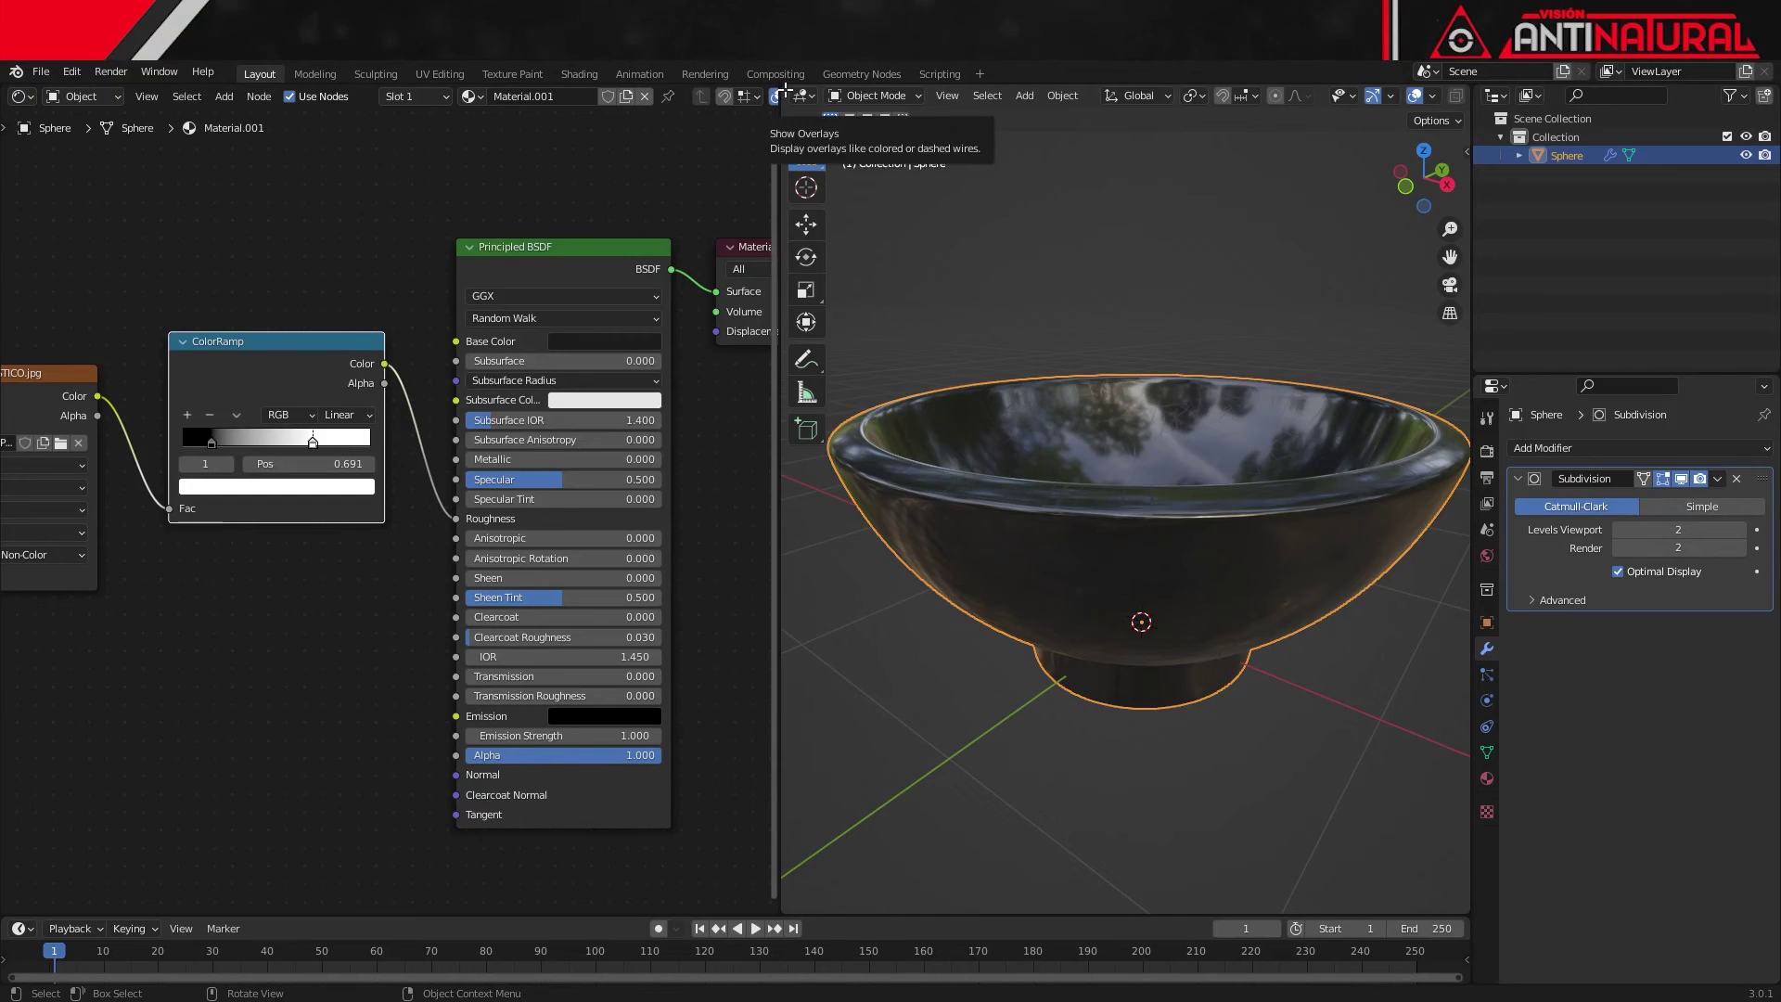
- Merge the node editor into the 3D view and show the World properties
left_click_drag(783, 86, 700, 83)
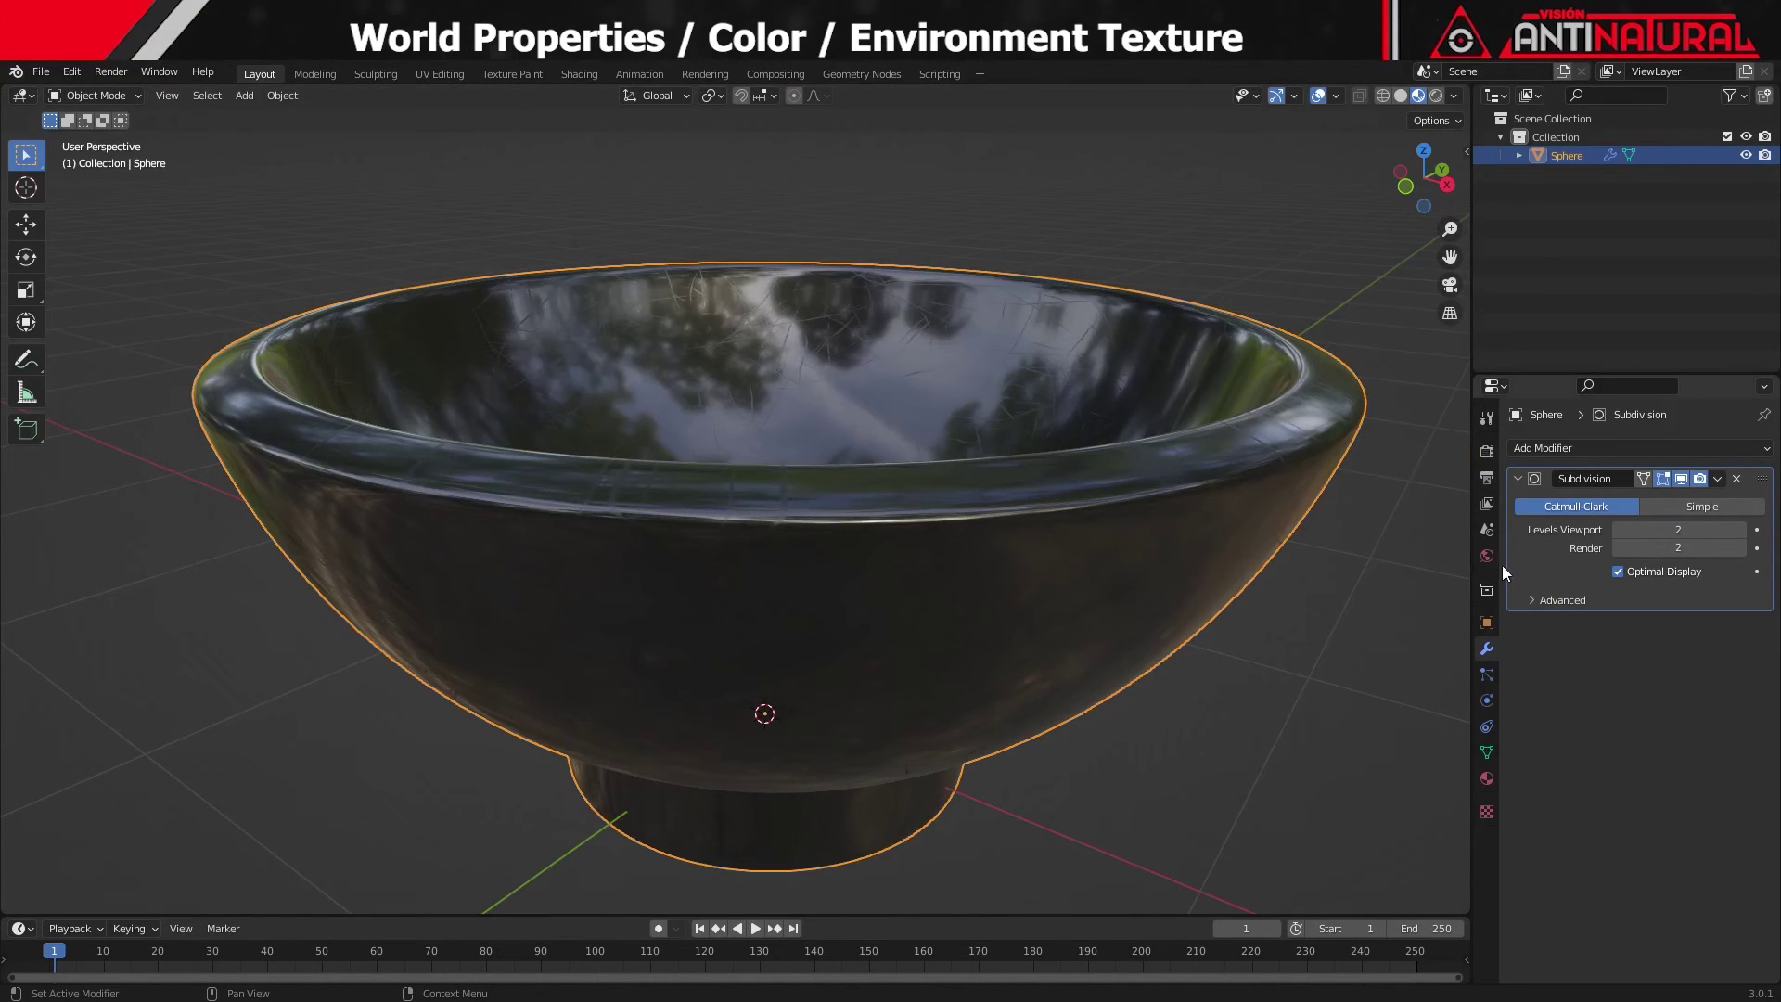
left_click(1486, 557)
scroll(1167, 598, "down", 2)
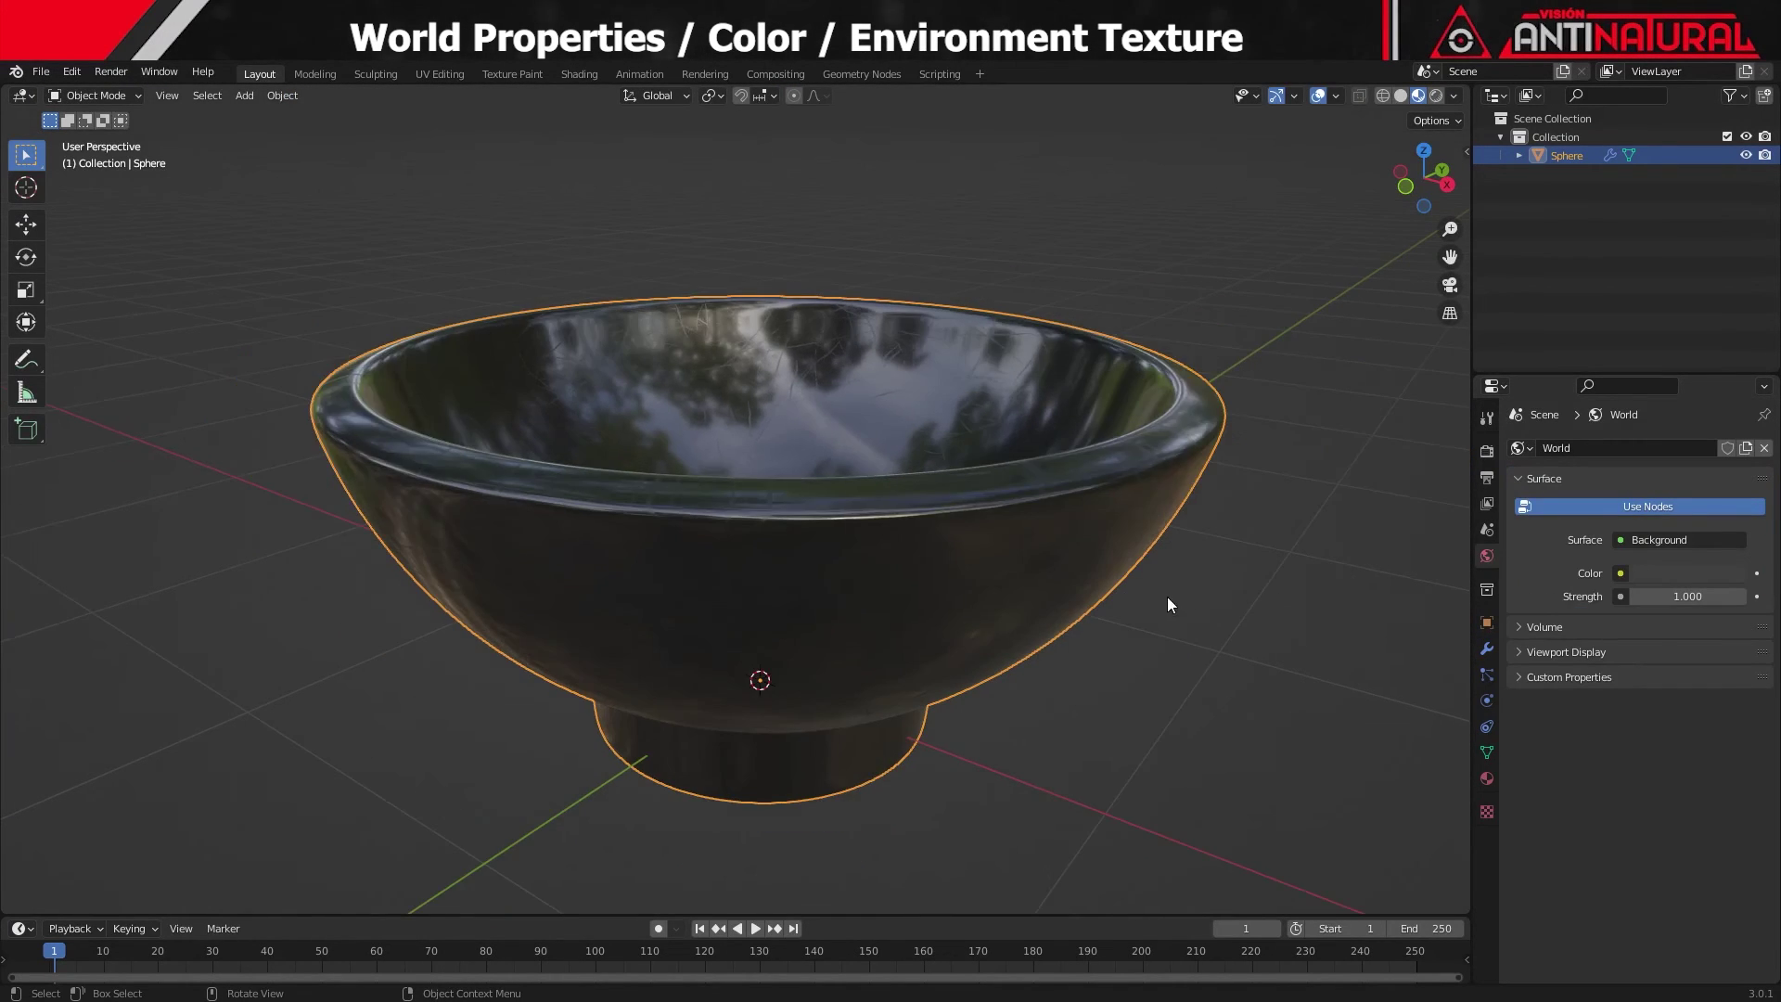
scroll(1141, 605, "down", 3)
middle_click_drag(1110, 612, 1104, 638)
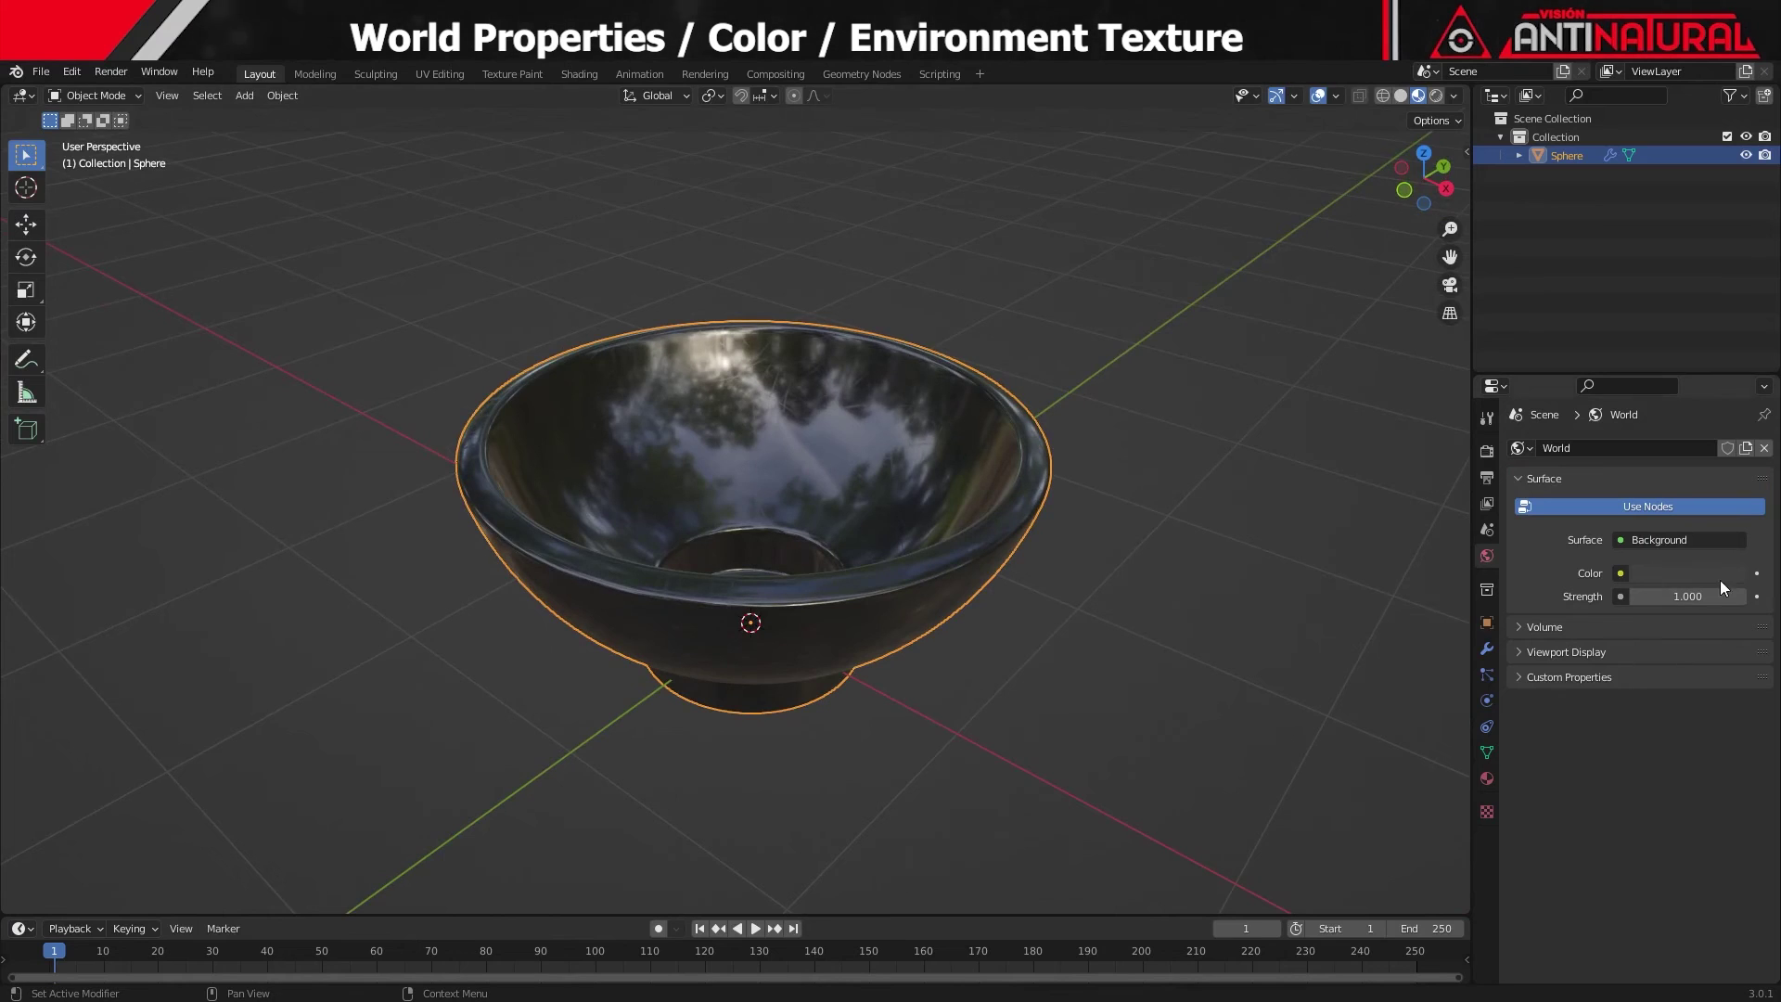
- Set the world Color to an Environment Texture loaded from HDR CAFÉ.exr
left_click(1620, 573)
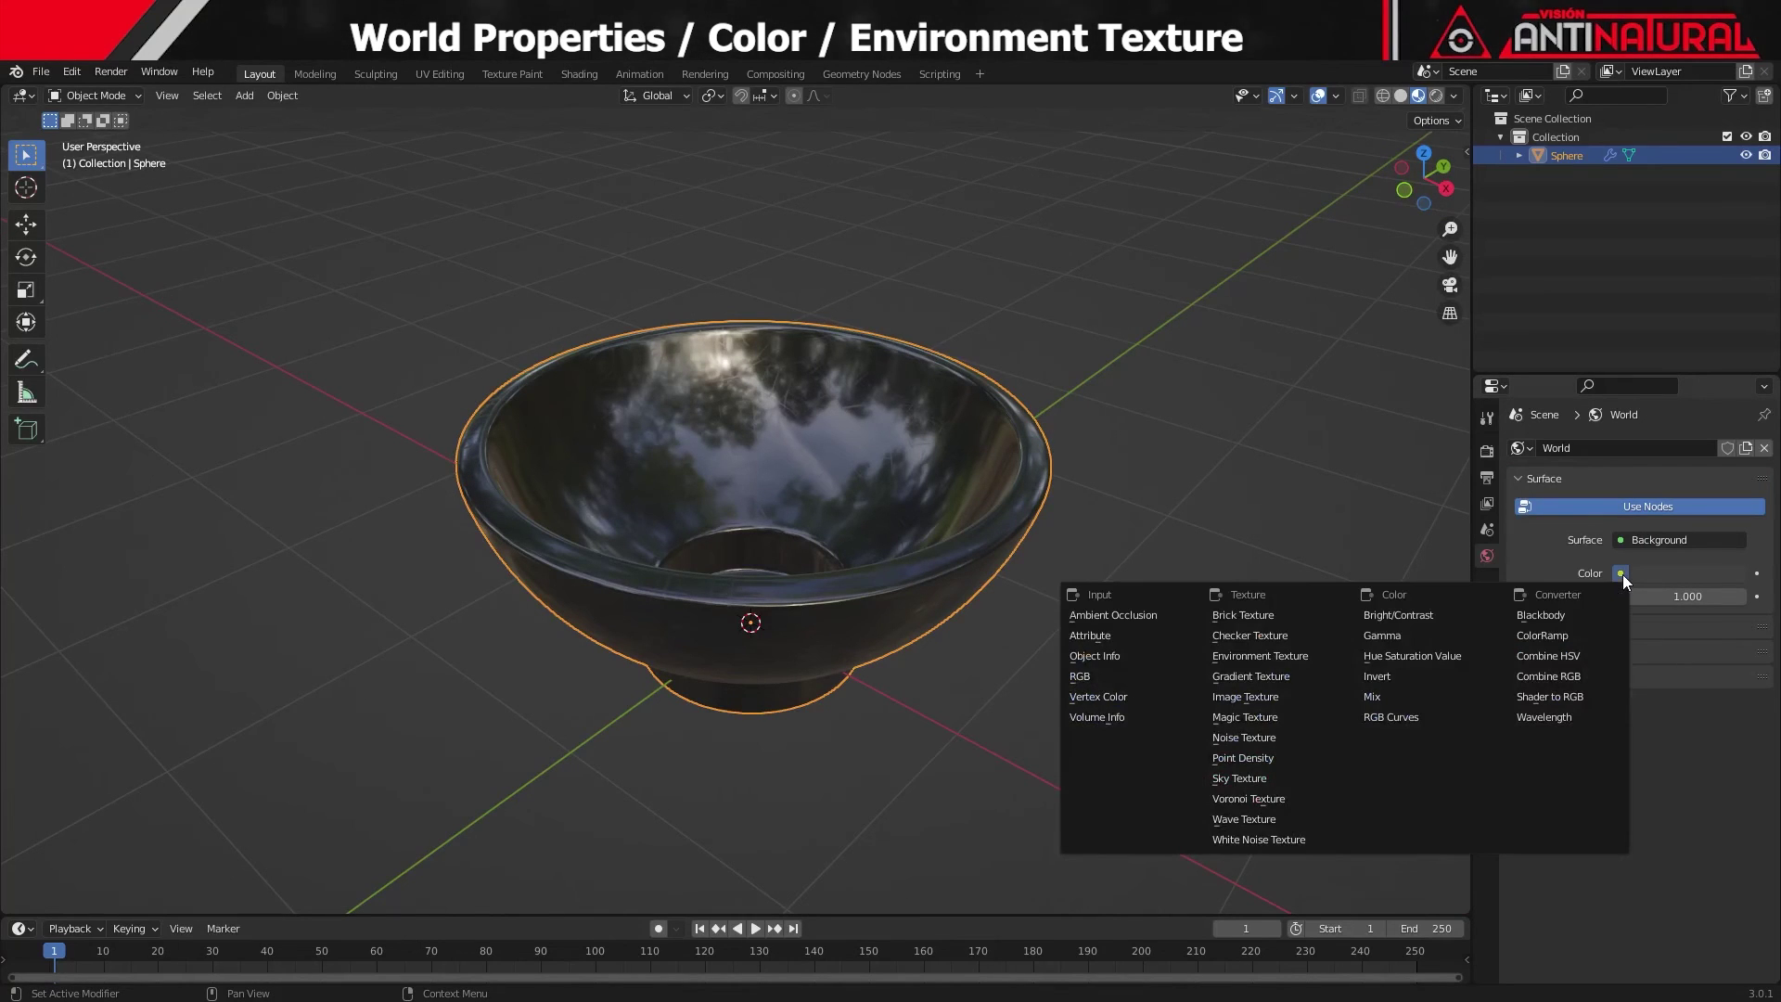
left_click(1306, 655)
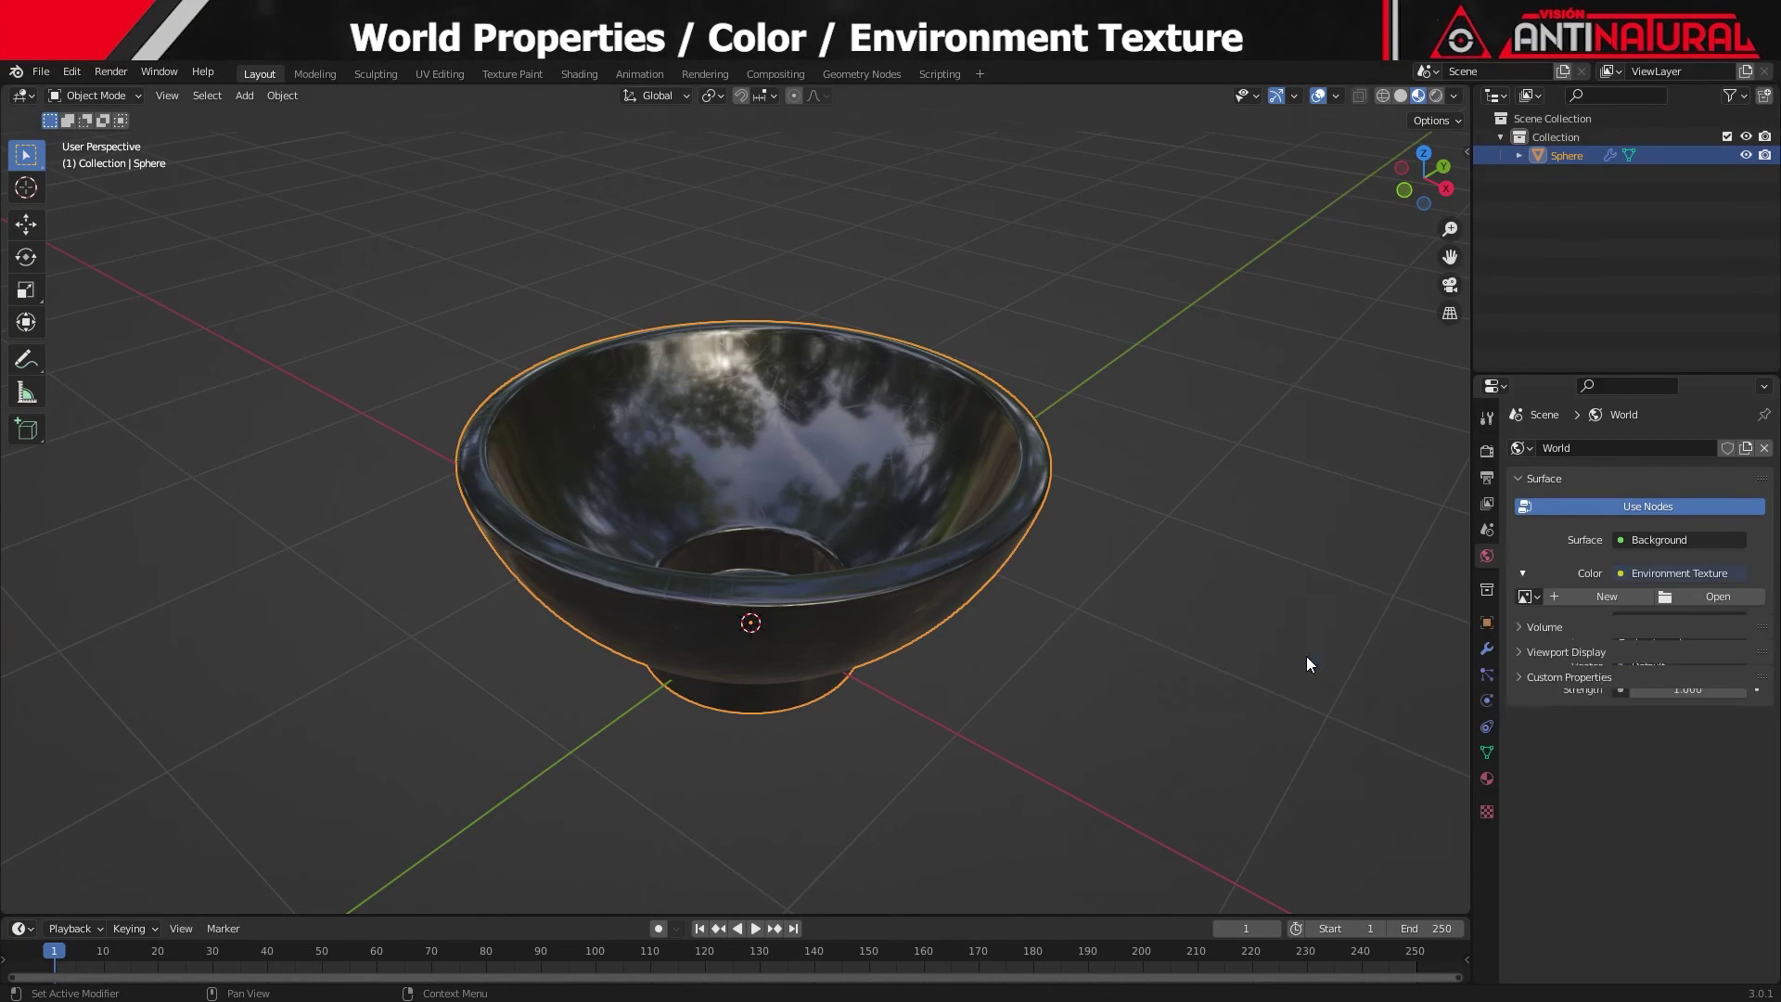
left_click(1712, 599)
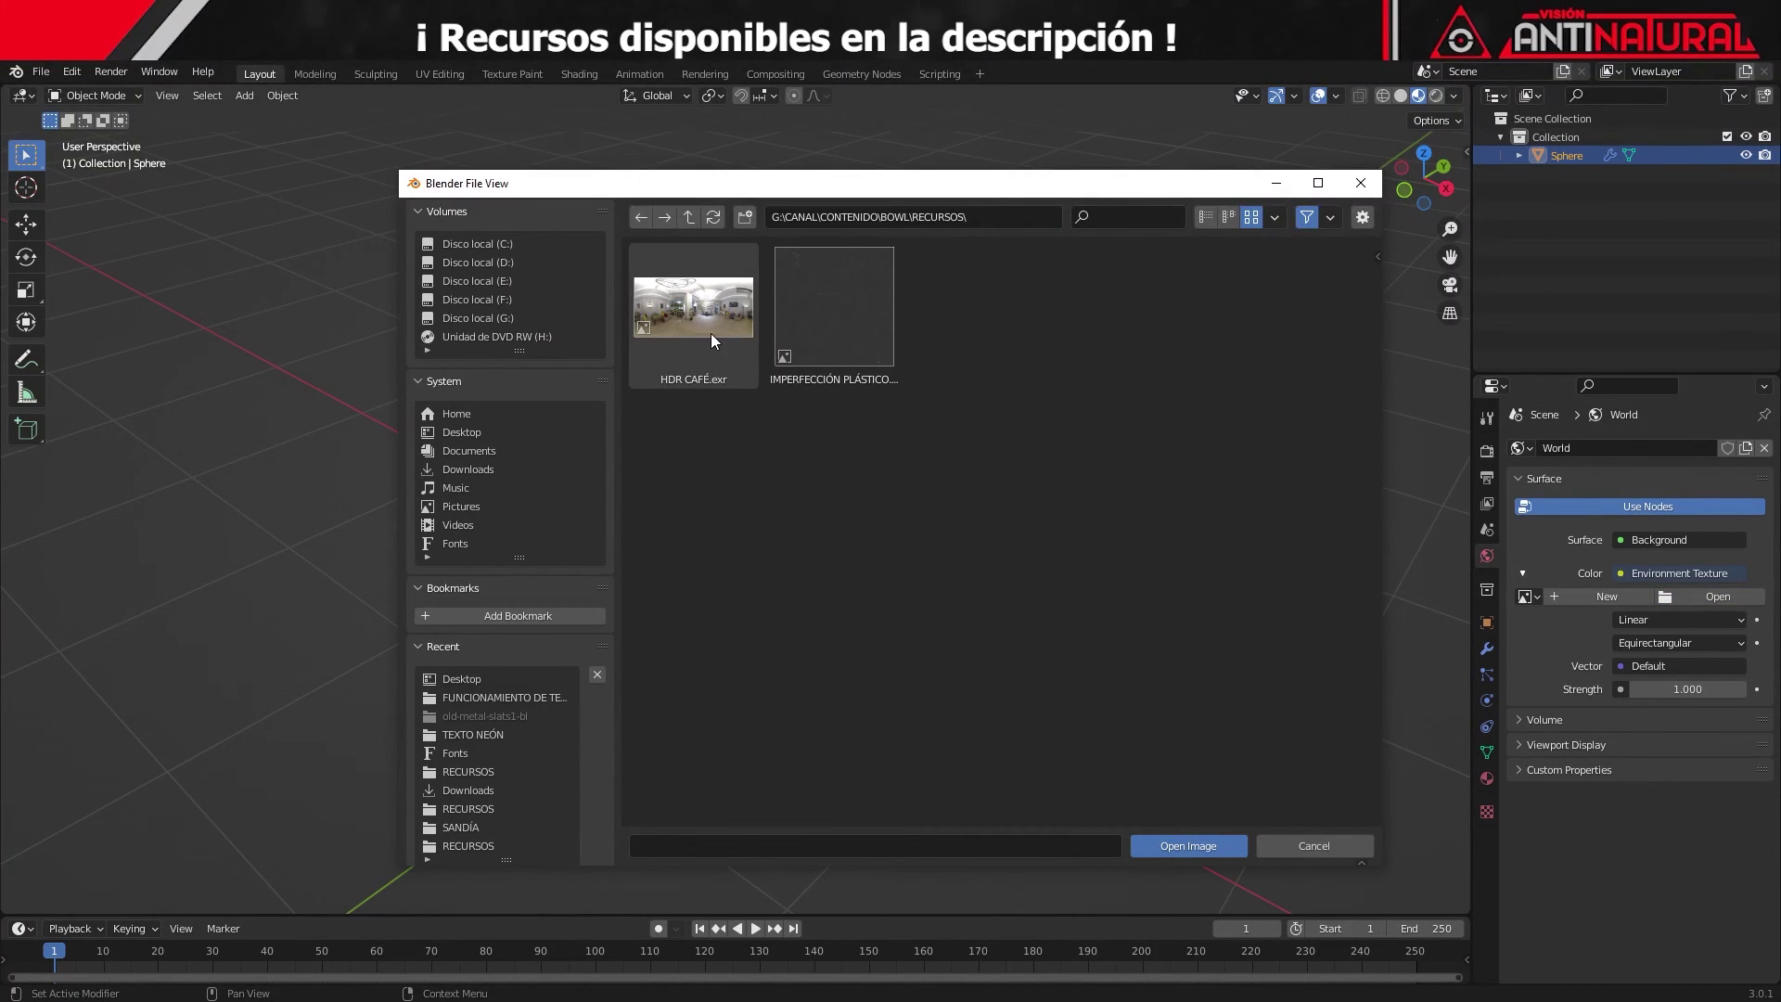
left_click(711, 332)
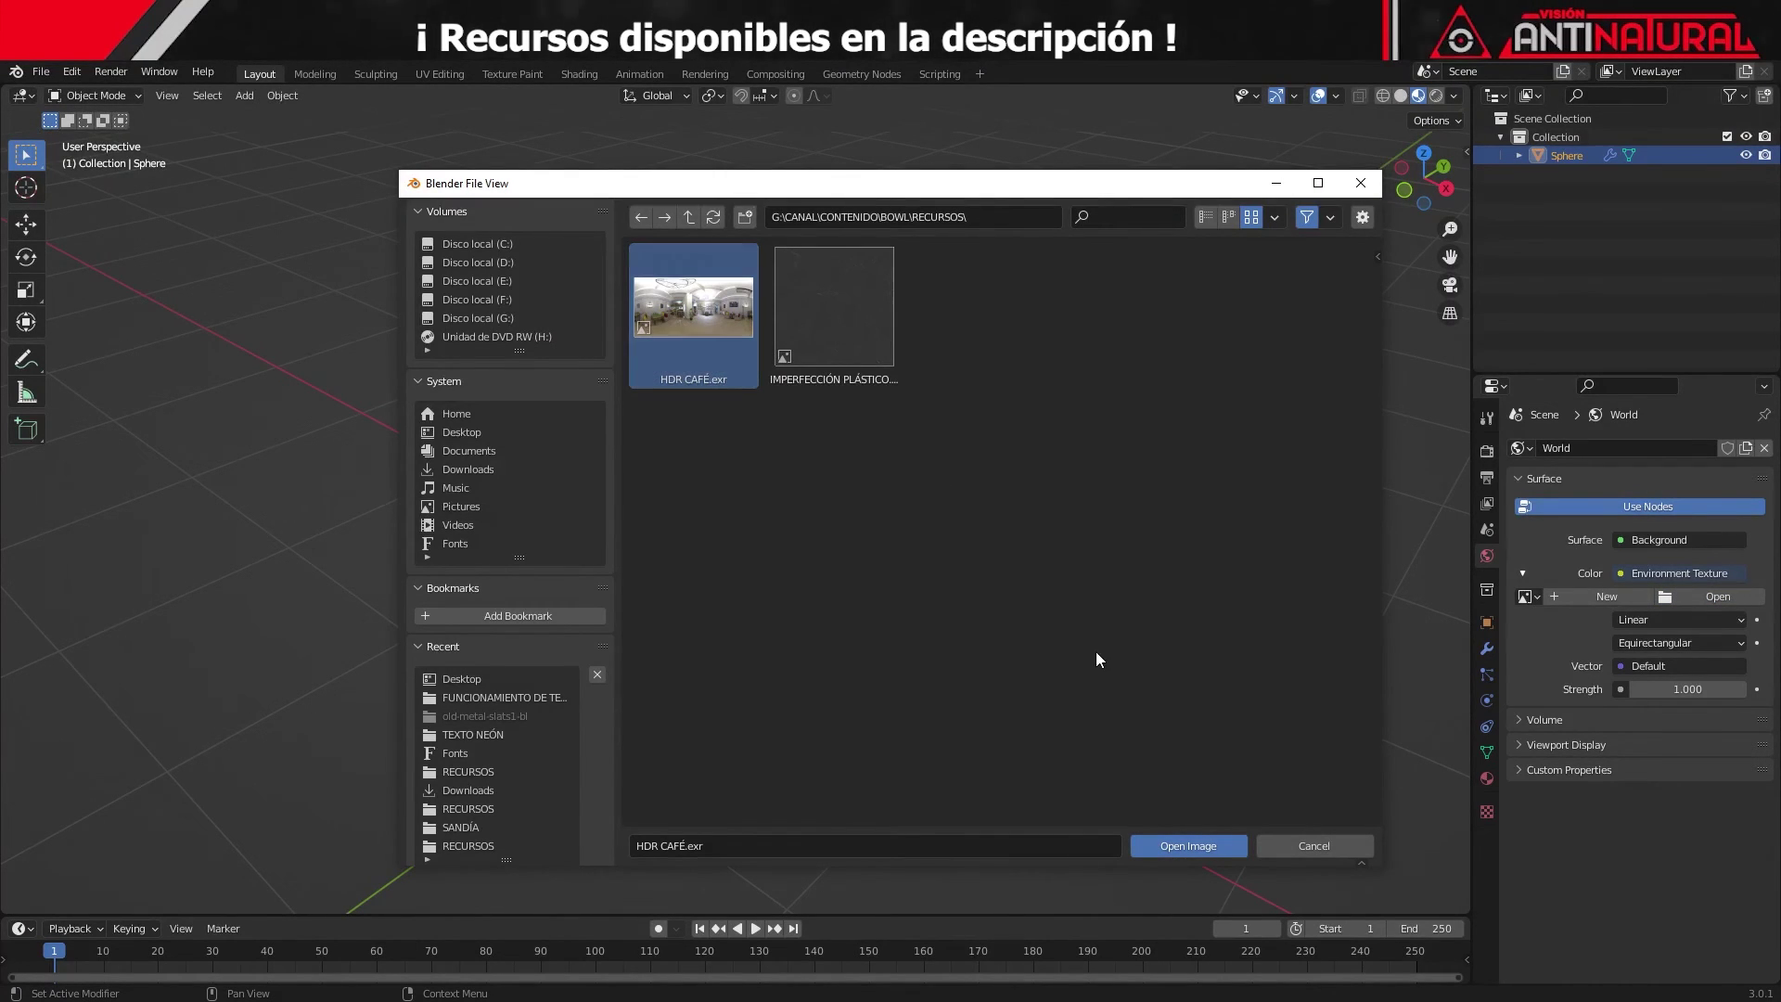
left_click(1187, 846)
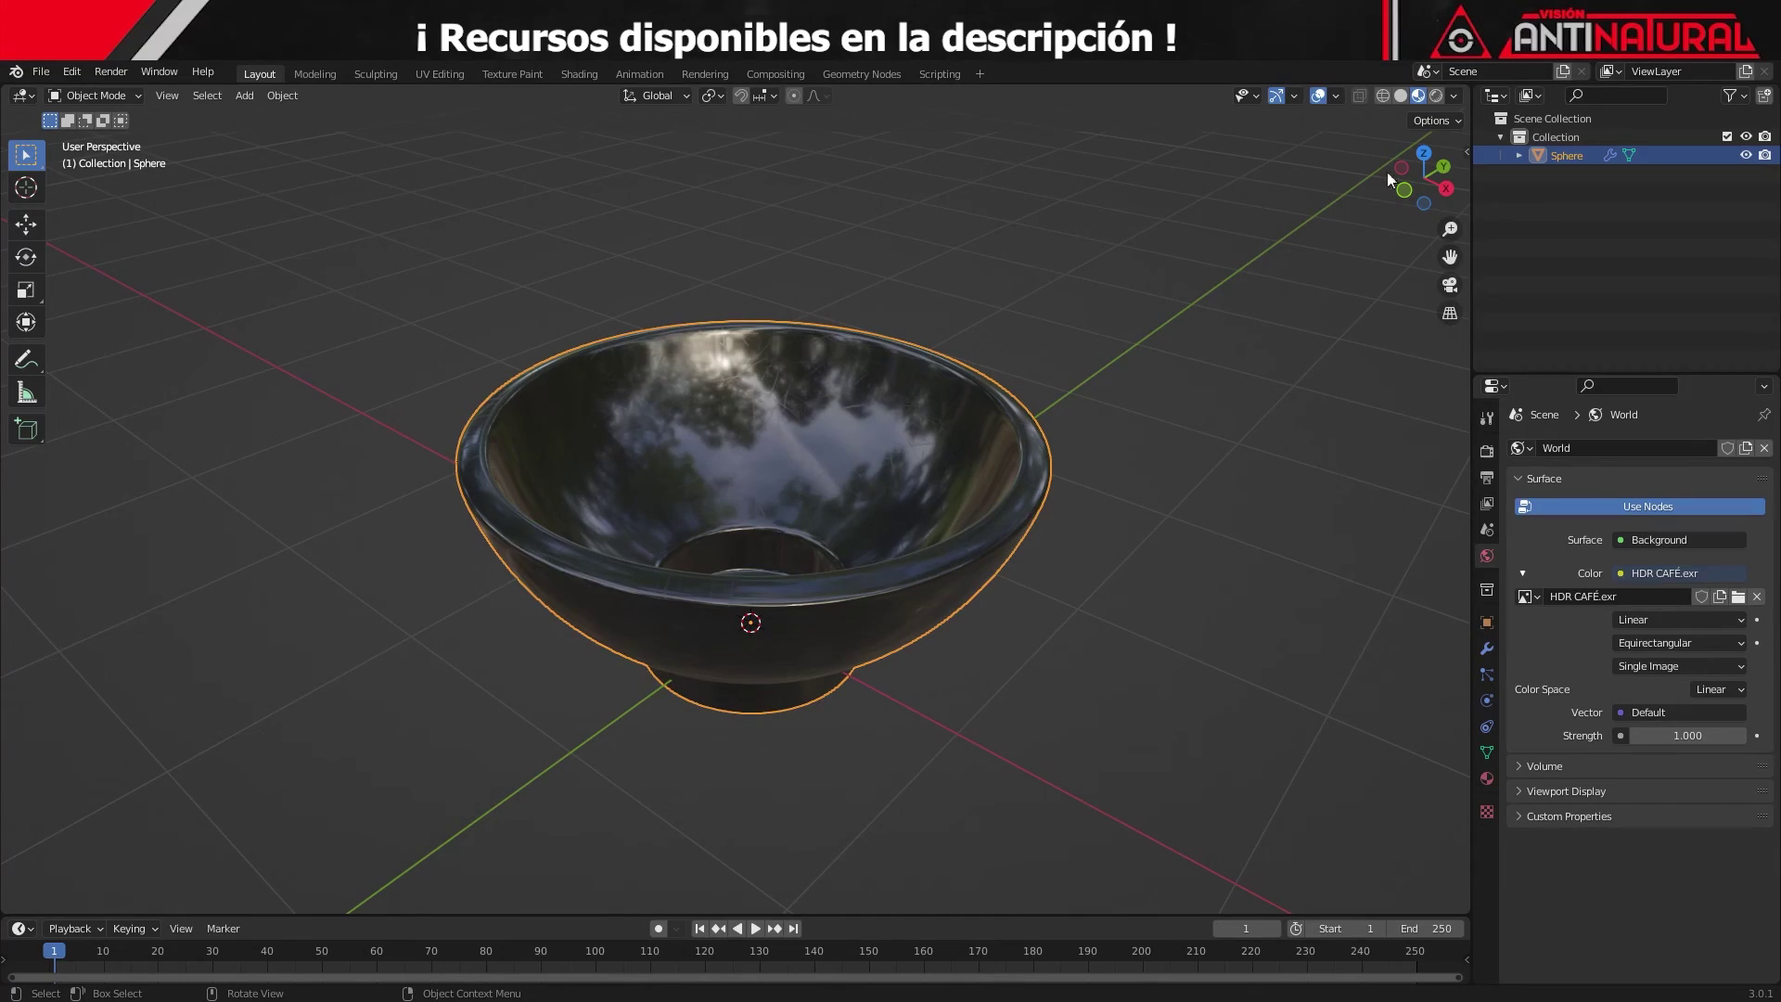
- Preview the bowl in Rendered shading against the café HDRI, orbiting and zooming in
left_click(1436, 96)
mouse_move(937, 449)
middle_mouse_down()
mouse_move(974, 527)
mouse_move(1106, 516)
mouse_move(1057, 531)
middle_mouse_up()
scroll(1057, 530, "up", 2)
left_click(1055, 531)
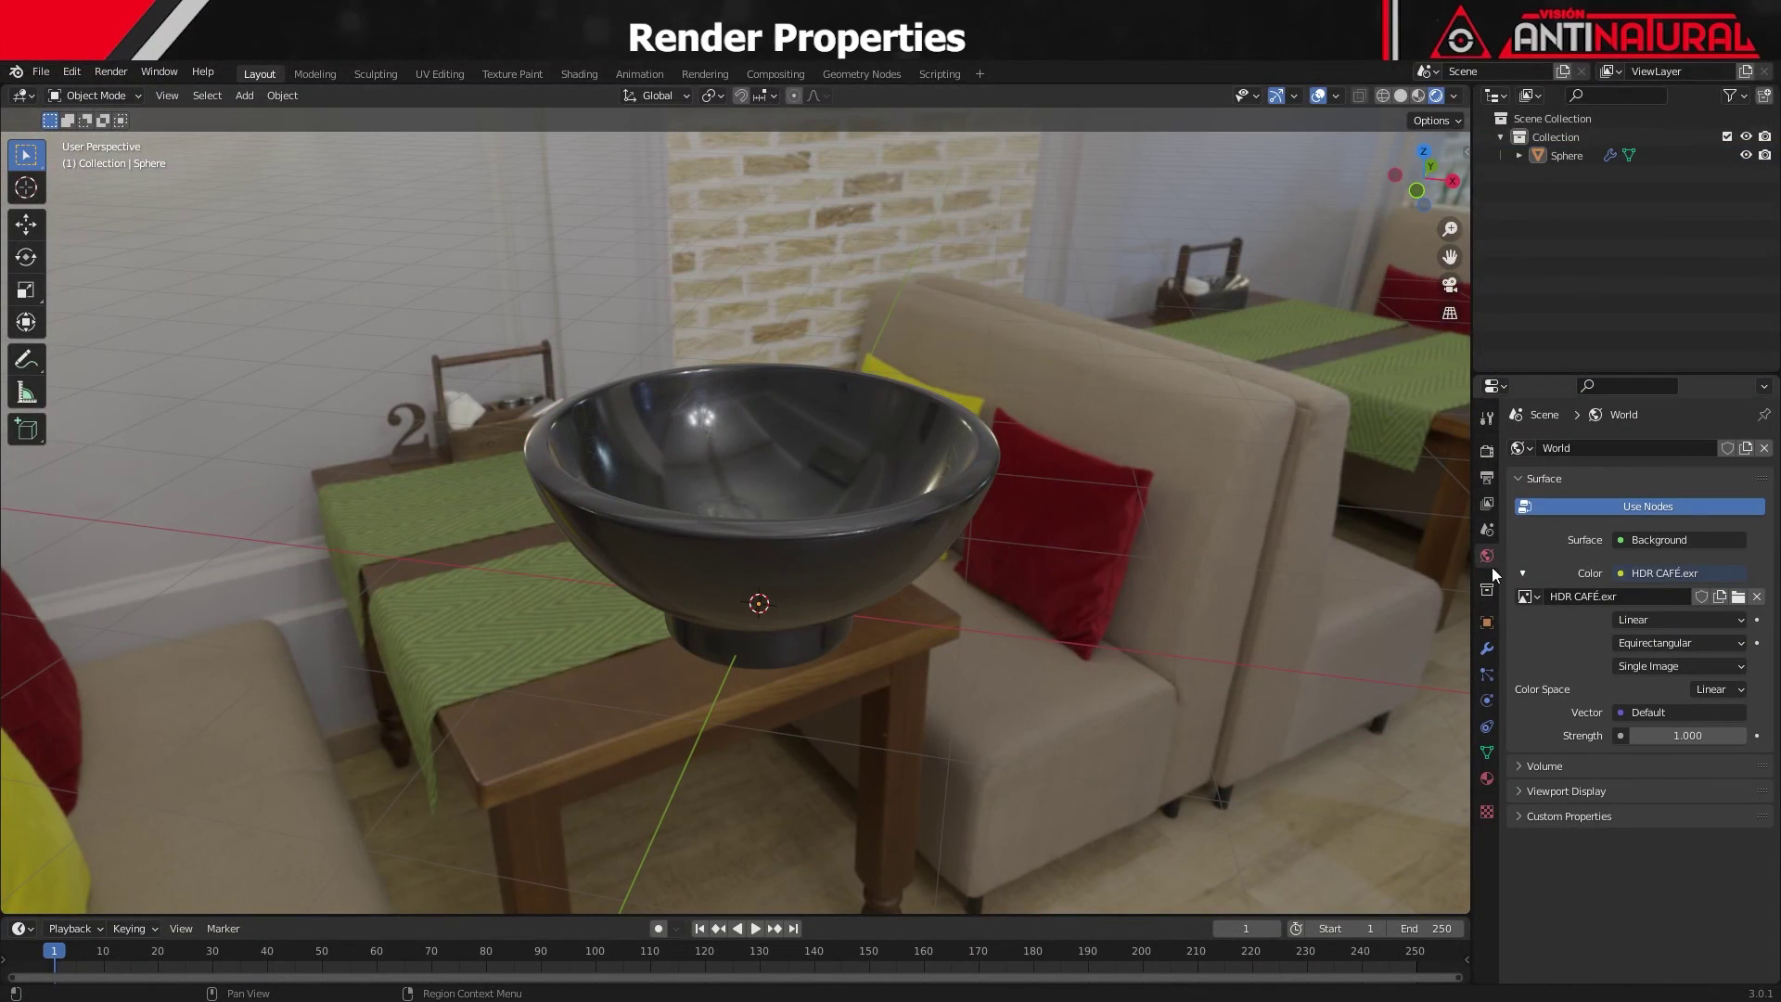
- Turn on Screen Space Reflections in the Eevee render settings
left_click(1484, 454)
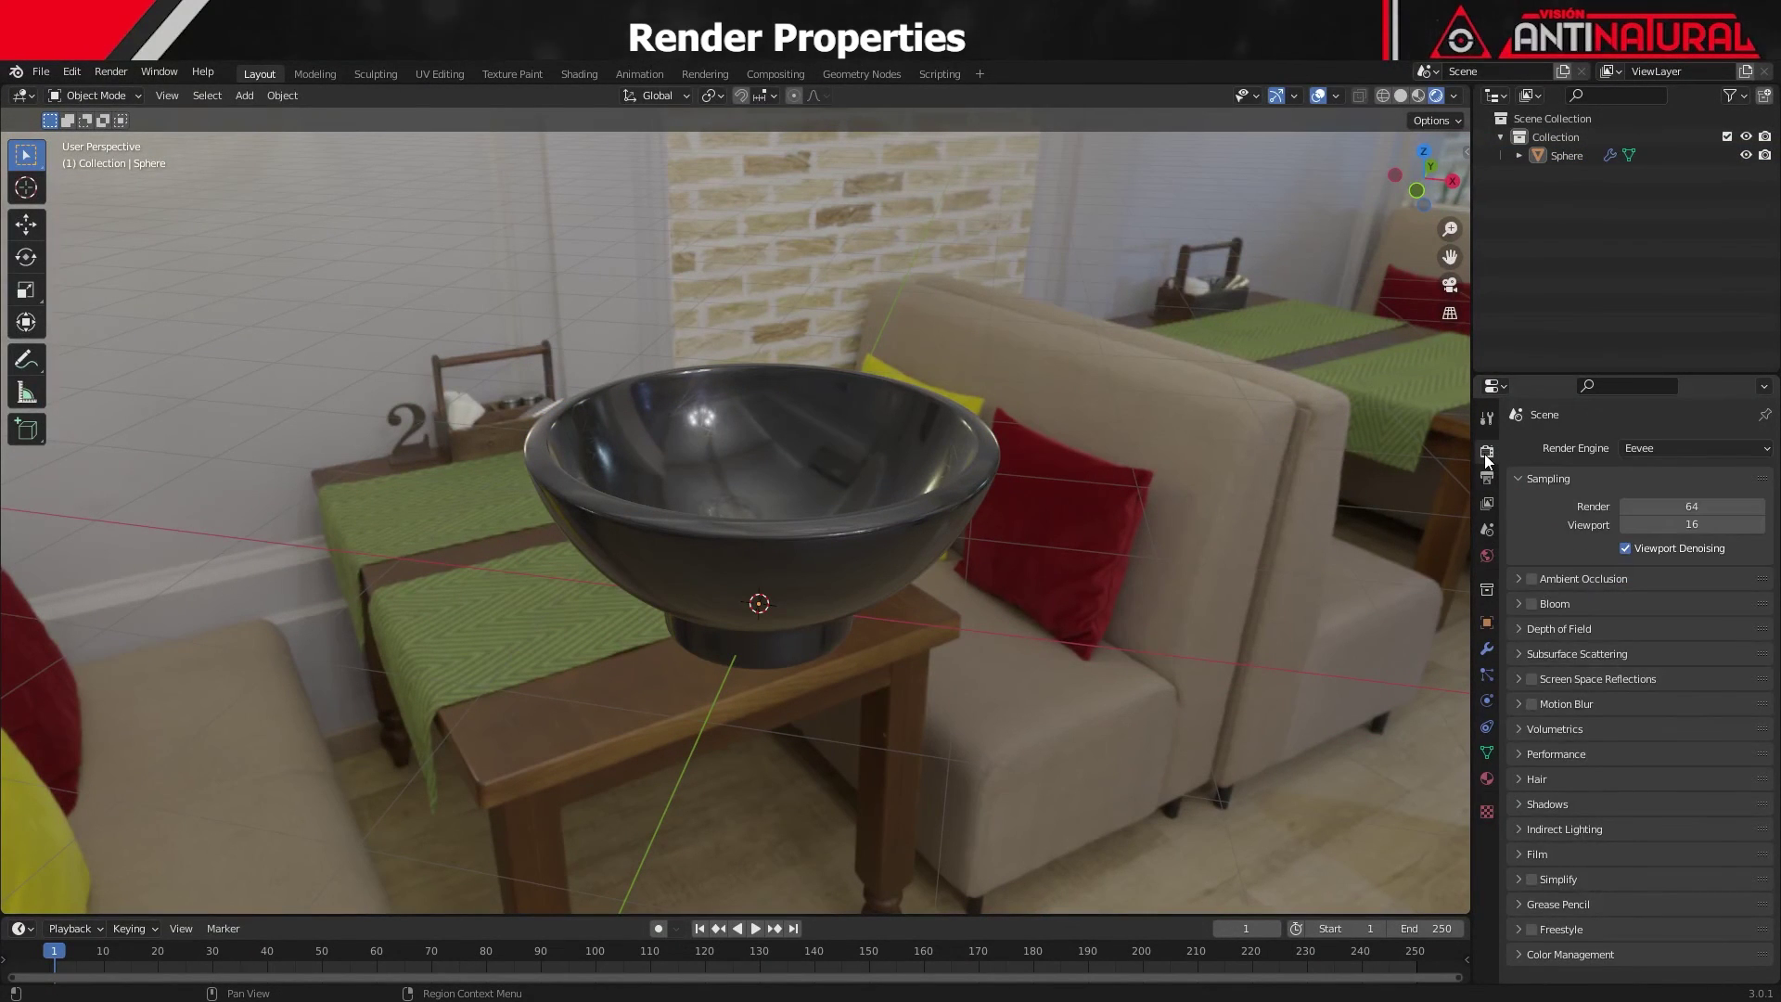
left_click(1530, 679)
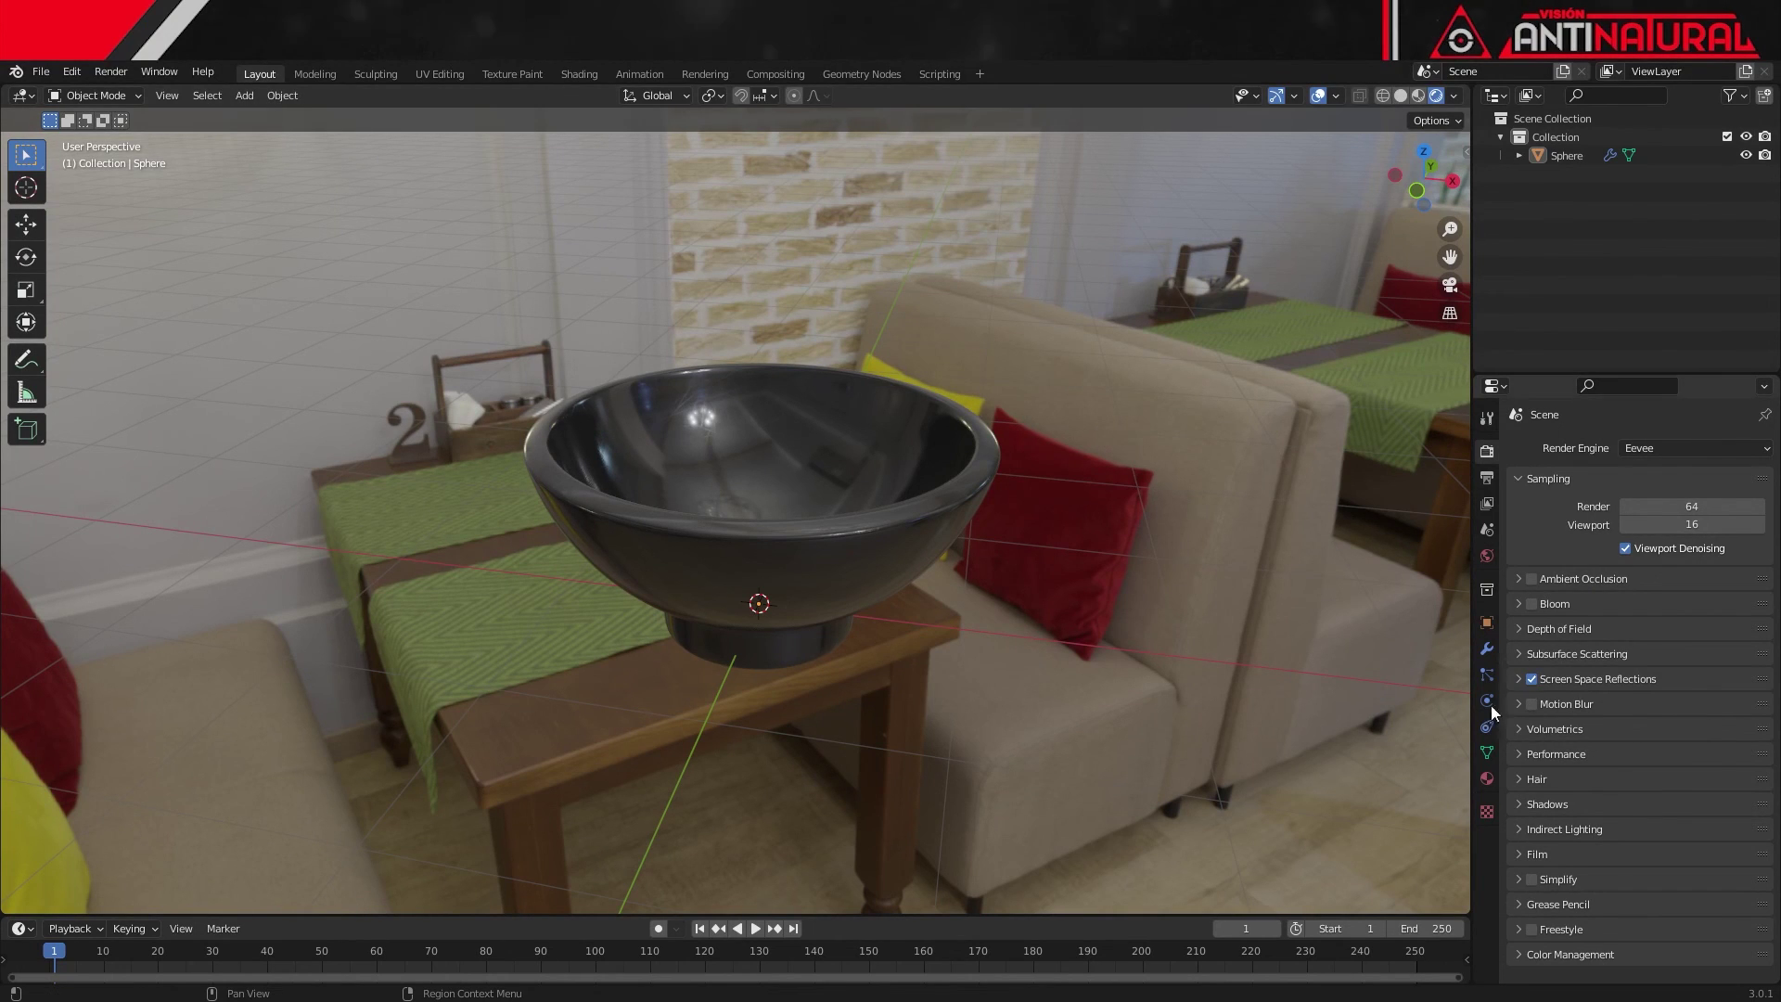
left_click(1485, 555)
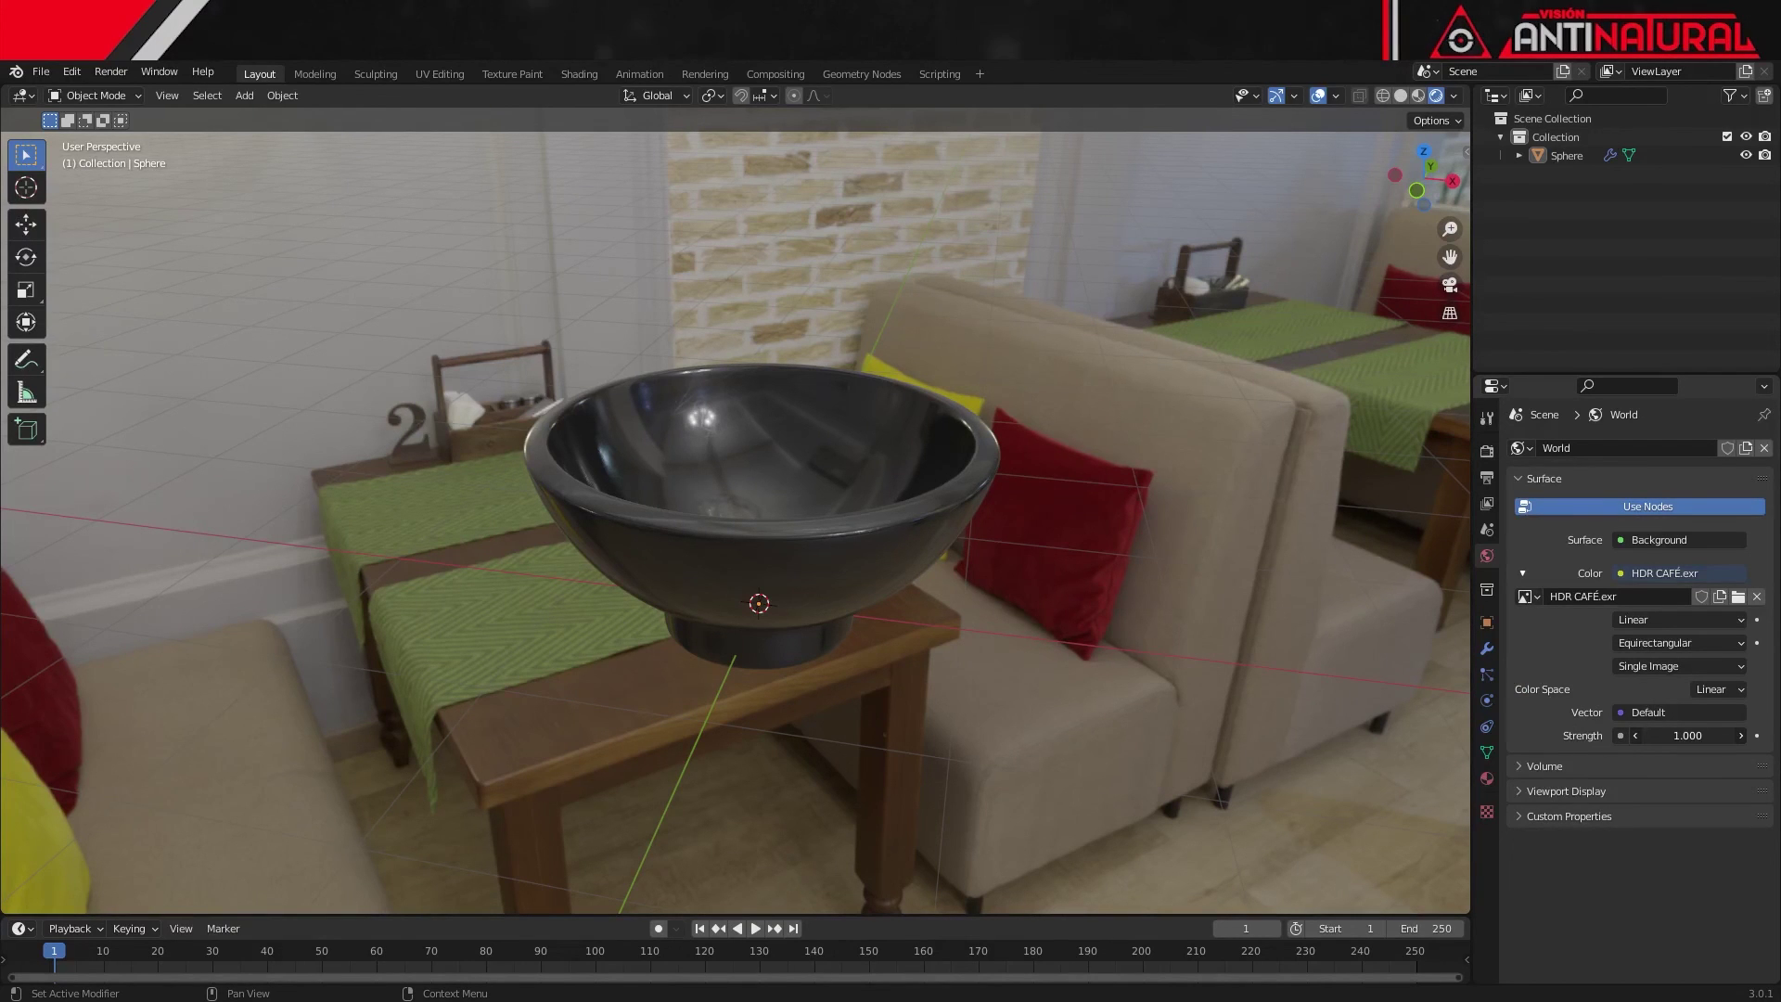
left_click_drag(1687, 735, 1660, 736)
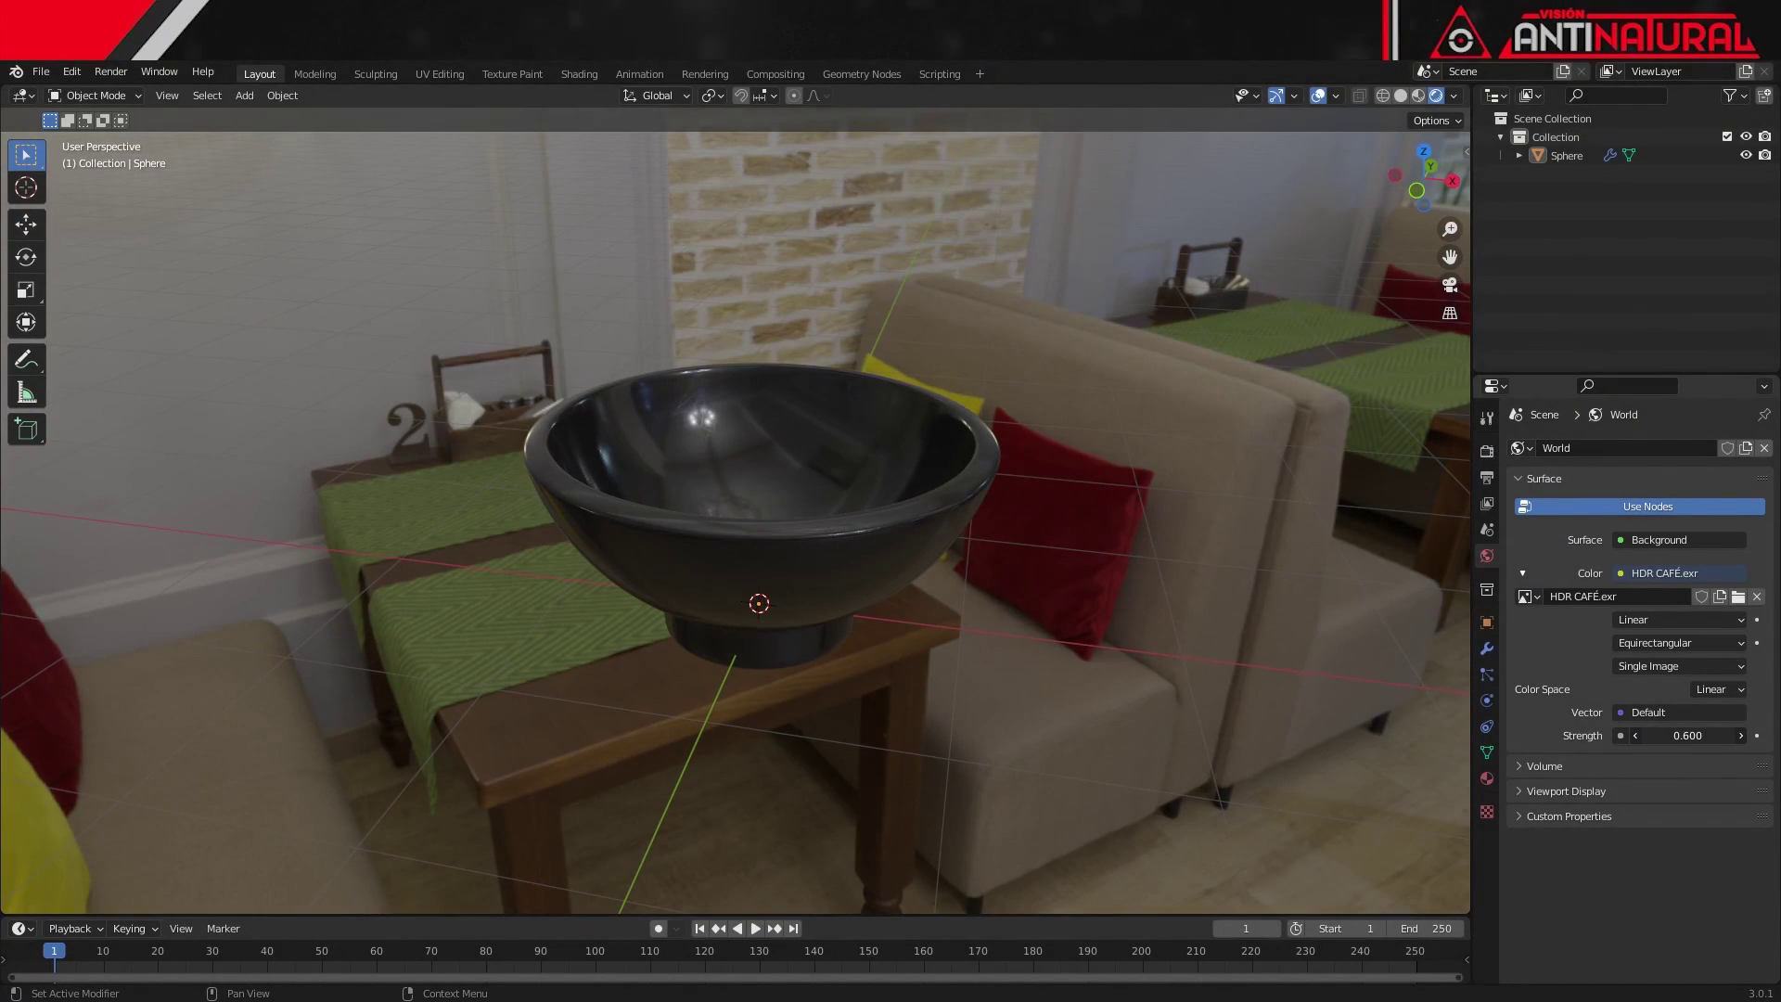
key("ctrl+z")
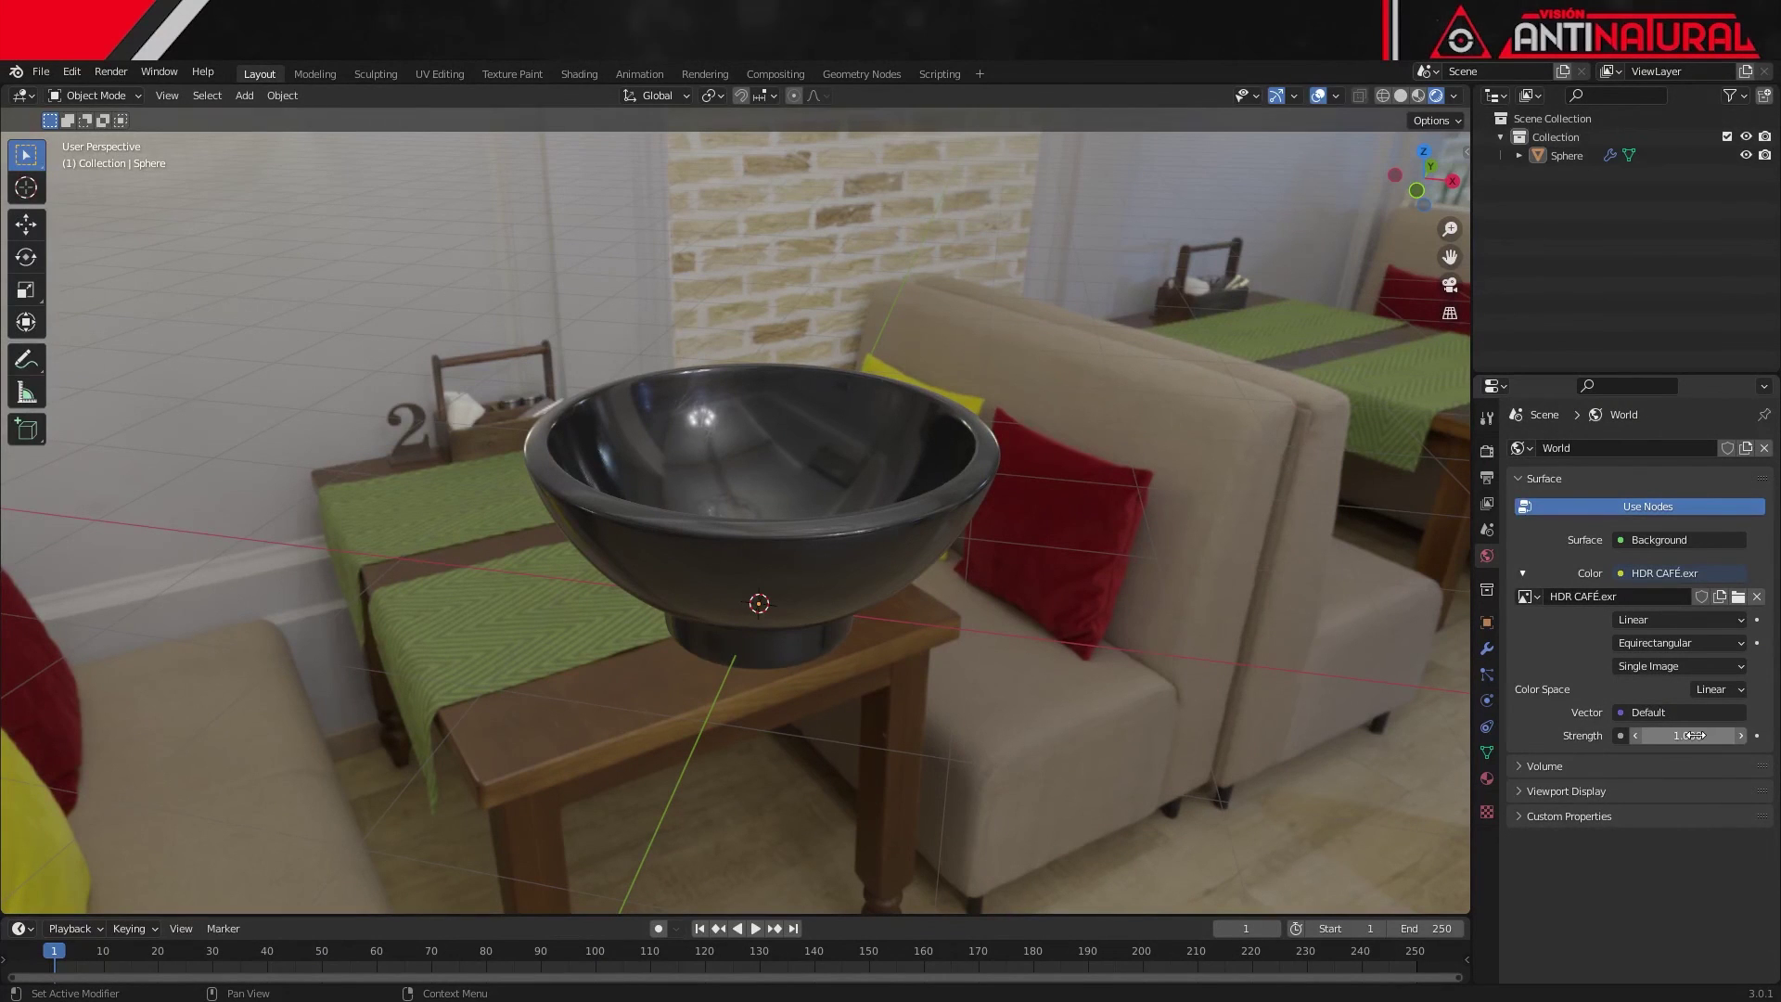